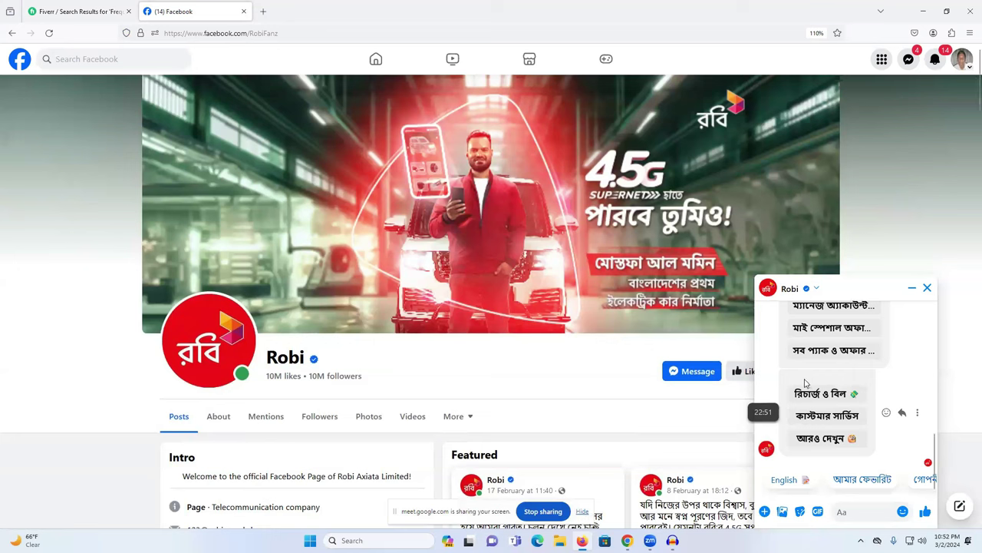
Step: Review the Robi chat's automated reply options, and close the chat and its Facebook tab
scroll(845, 380, up, 5)
scroll(845, 380, down, 5)
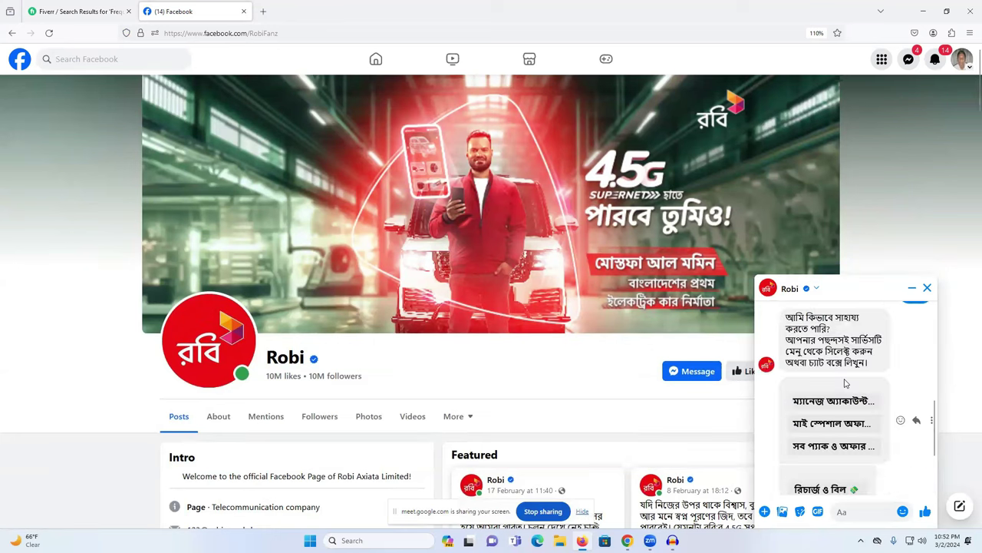
scroll(845, 381, up, 5)
click(928, 289)
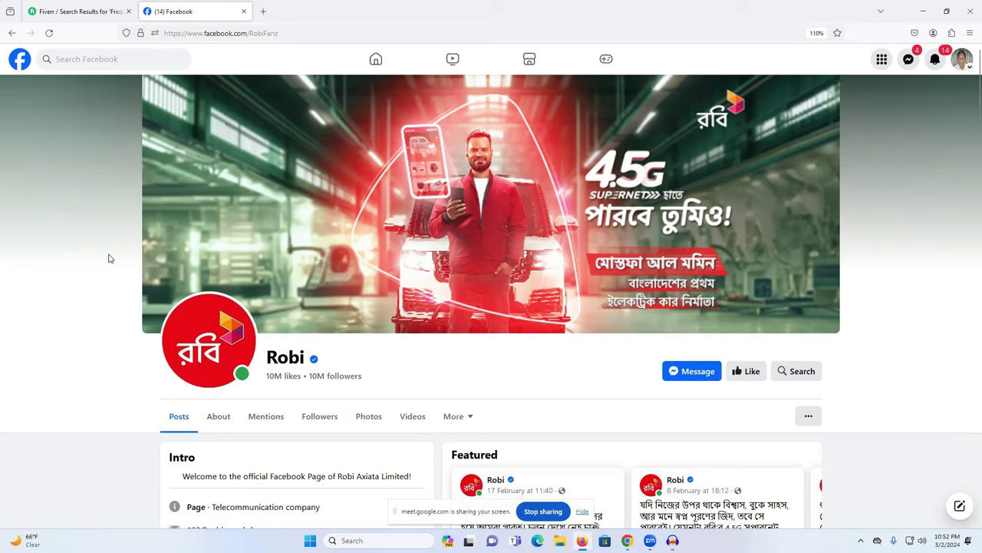
click(66, 9)
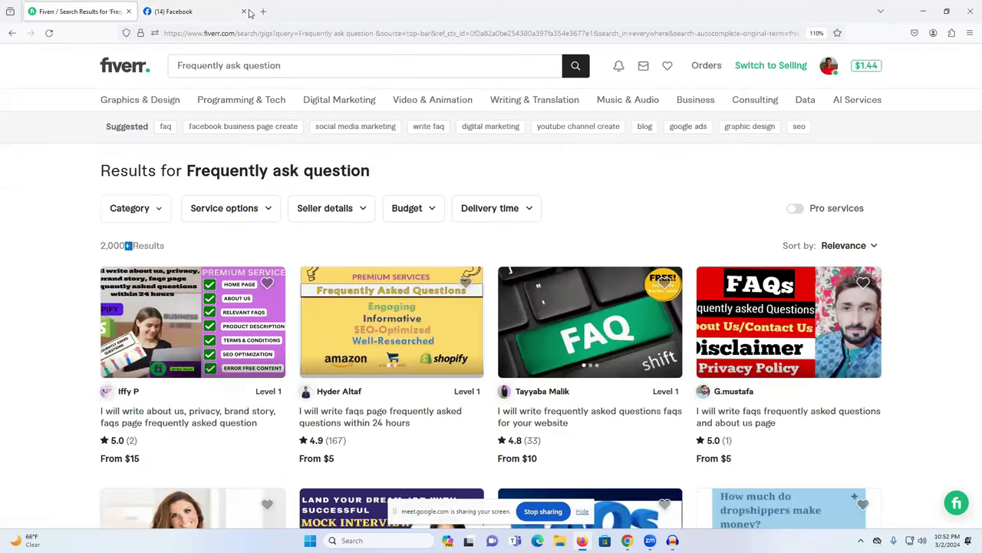
click(244, 12)
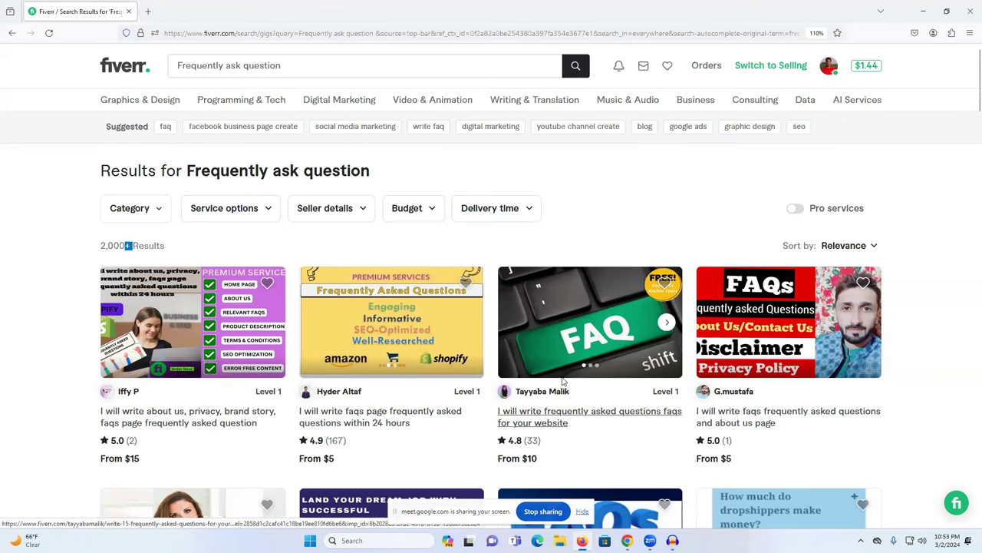
Step: Browse the Fiverr gigs found for "Frequently ask question" and close that browser window
scroll(556, 366, down, 3)
scroll(556, 365, down, 6)
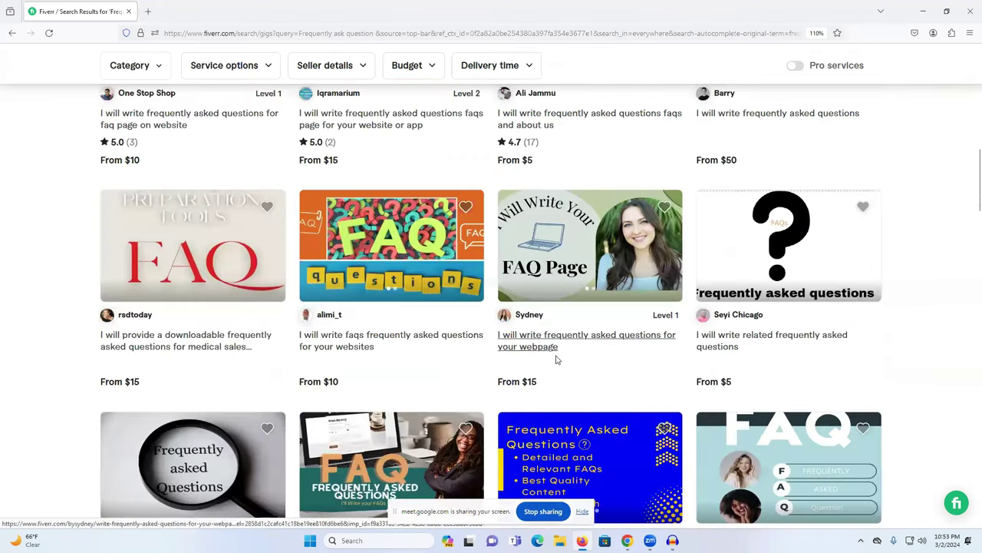
scroll(557, 360, down, 6)
scroll(557, 360, down, 5)
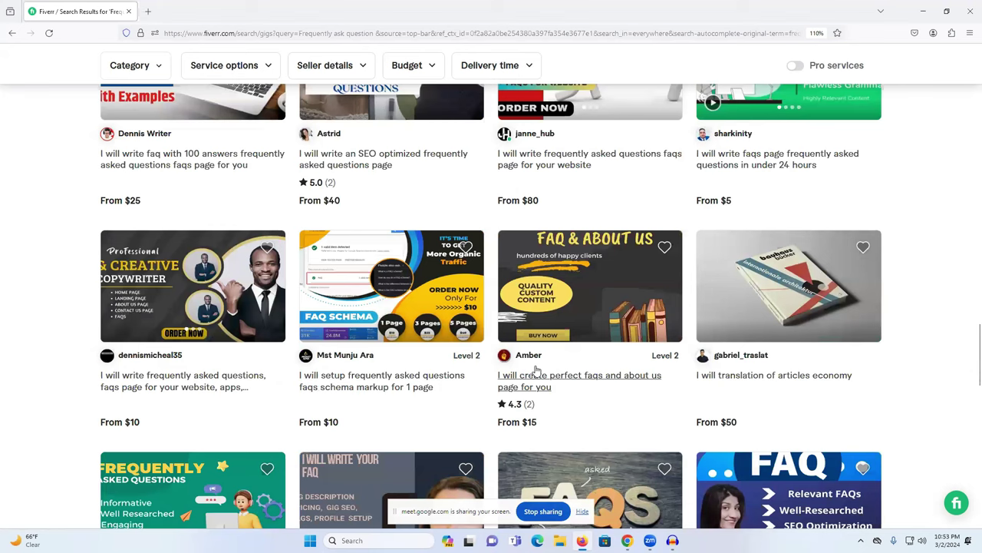
scroll(535, 372, up, 10)
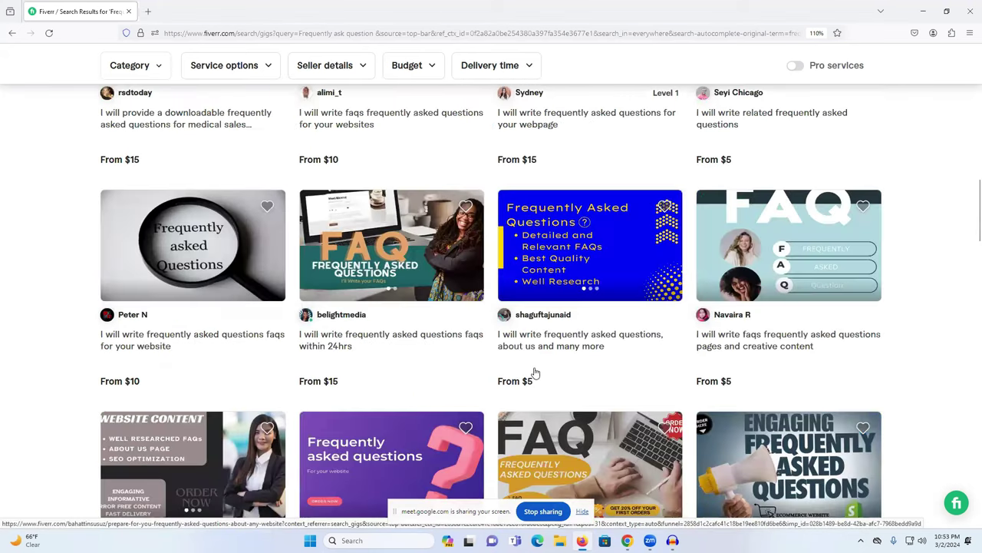
scroll(535, 372, up, 5)
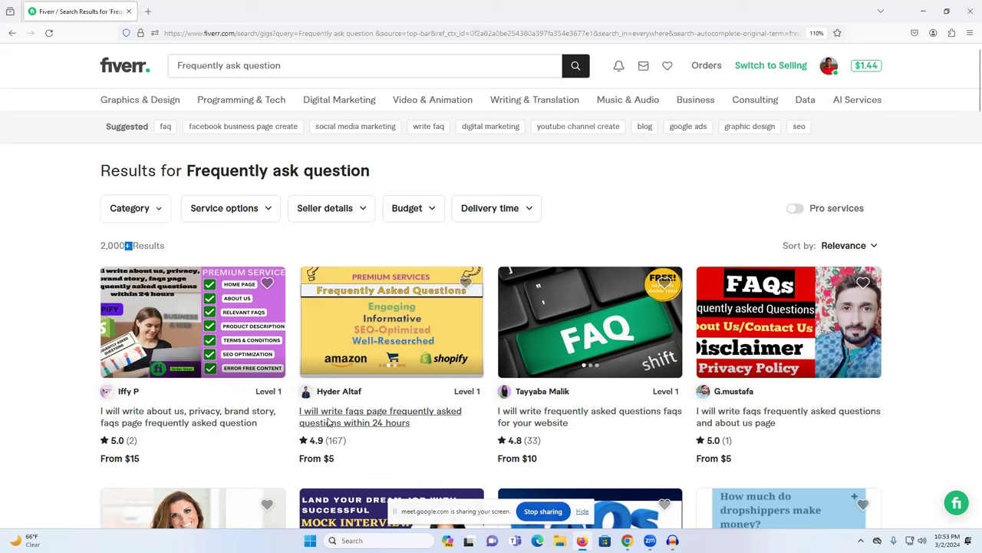
click(967, 7)
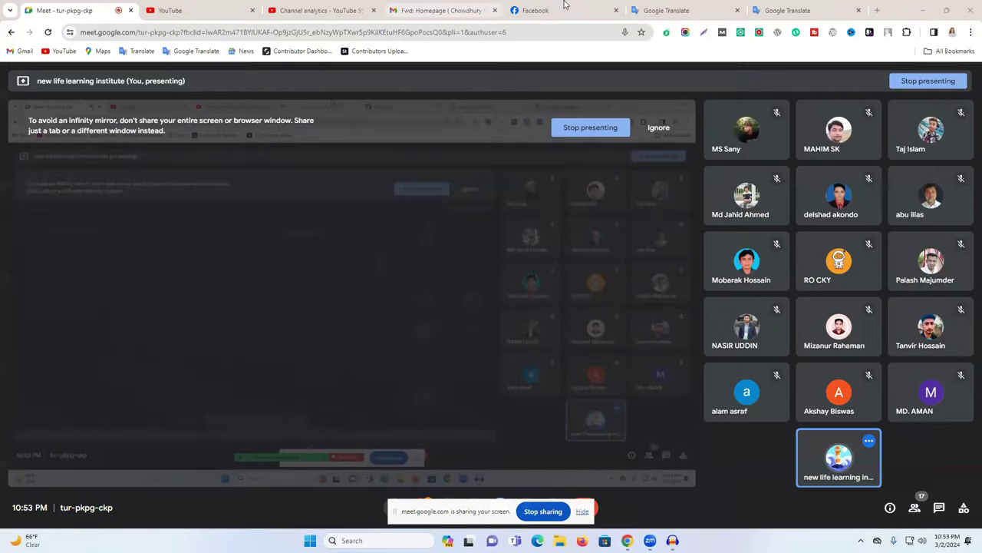
Step: Open the account's own Facebook profile in Chrome and close the open group chat
click(564, 5)
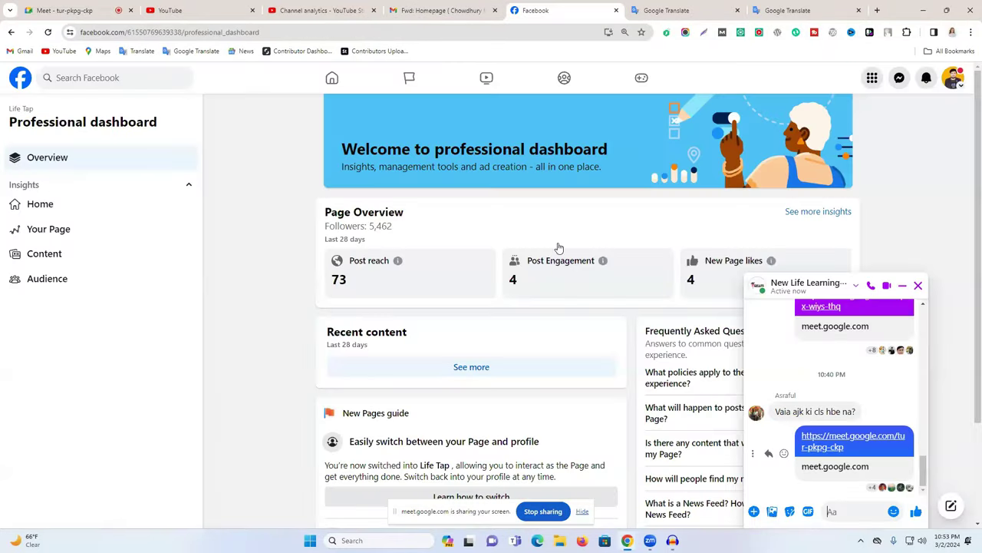
click(955, 80)
click(819, 121)
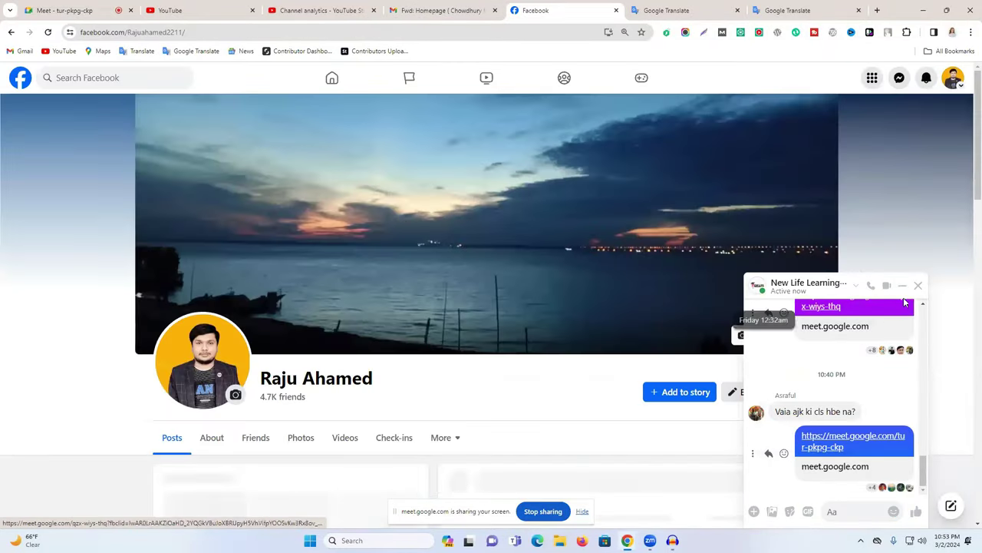
scroll(333, 345, down, 3)
scroll(333, 344, up, 3)
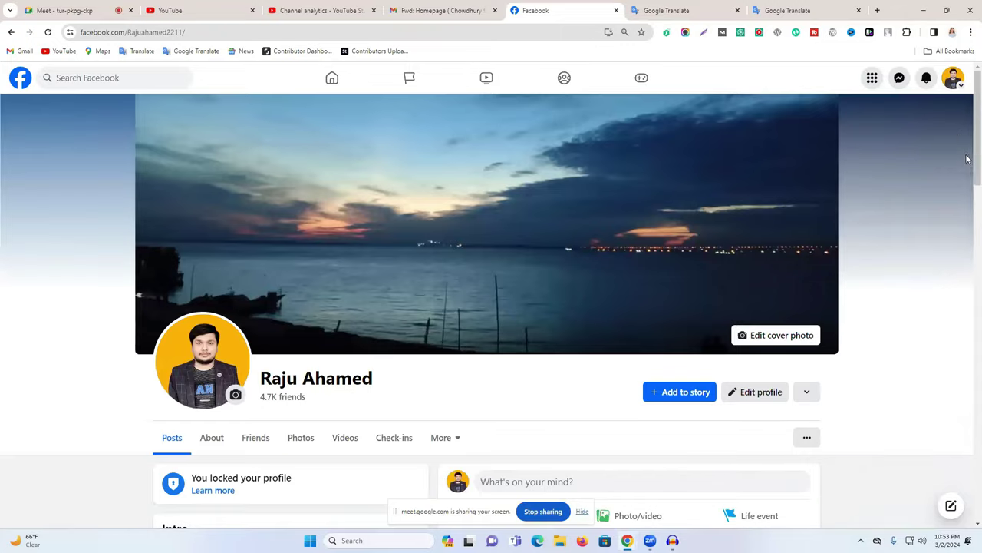
Step: Switch to acting as Life Tap on Facebook and open the Life Tap page
click(954, 80)
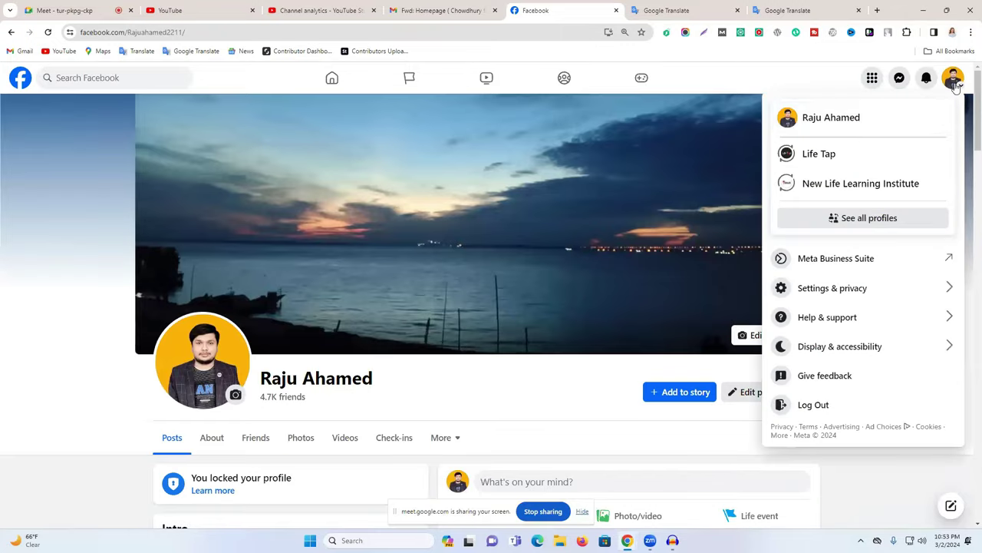
click(818, 155)
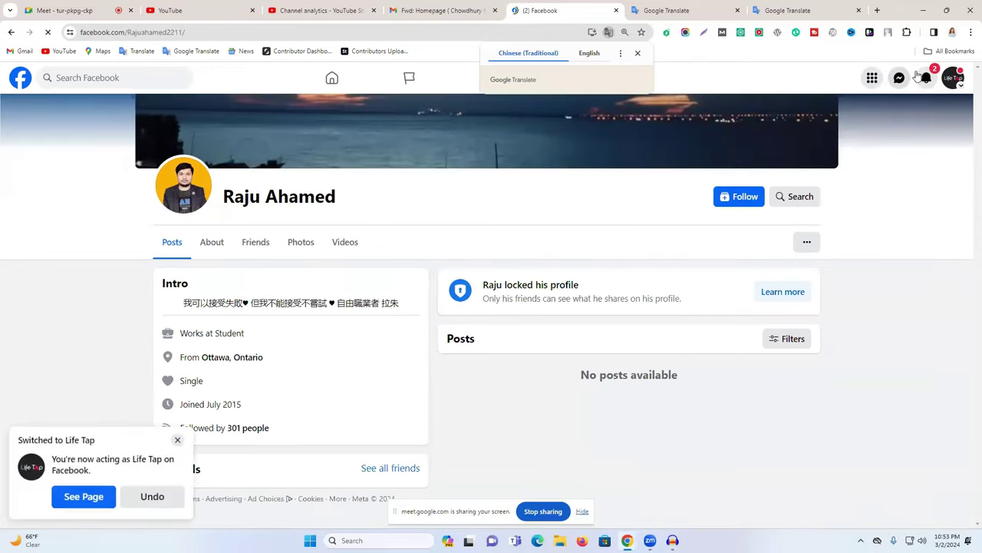
click(952, 78)
click(825, 129)
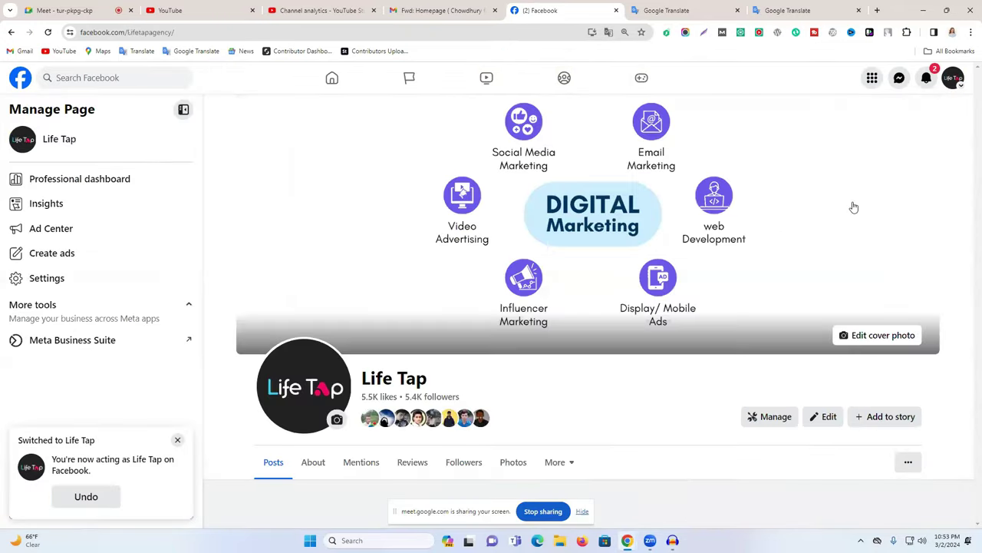
scroll(558, 243, down, 2)
scroll(543, 235, up, 1)
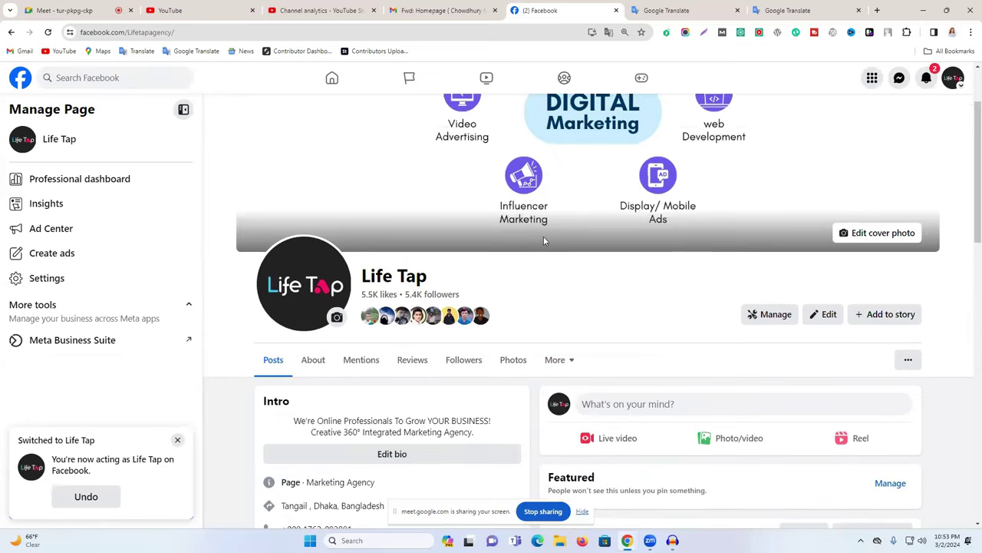
scroll(544, 236, down, 2)
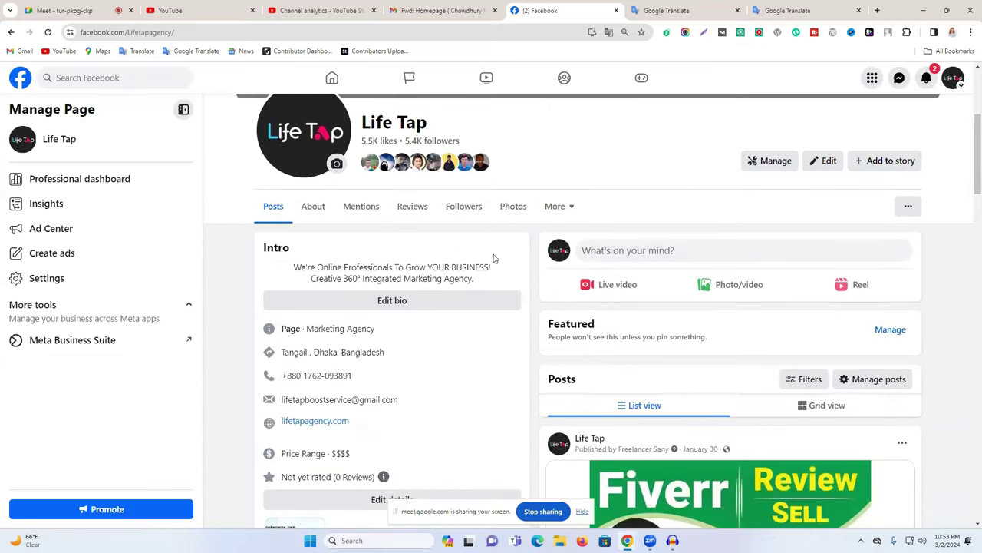
Step: Open the Life Tap messages in Meta Business Suite, and return to the page's Facebook tab
click(899, 79)
click(521, 4)
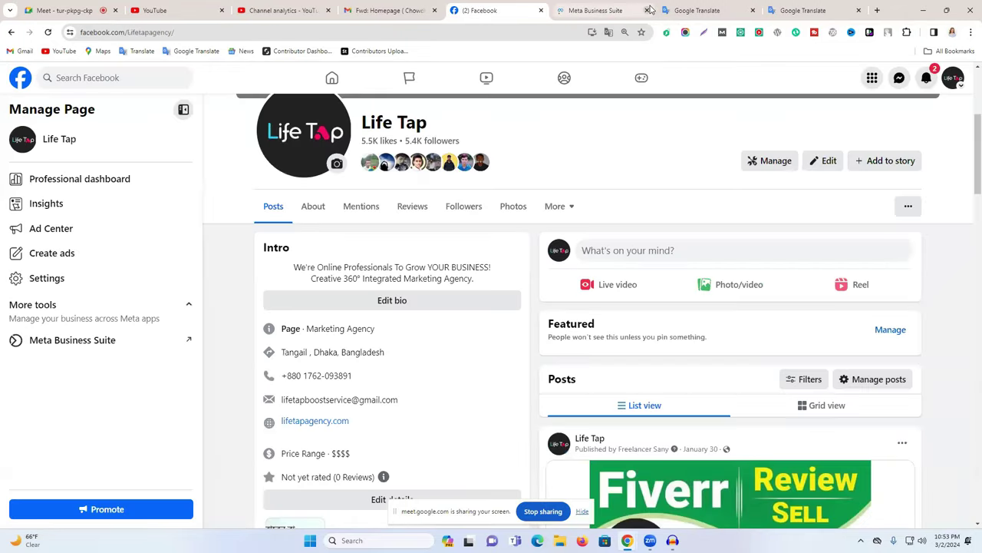
click(609, 10)
click(499, 9)
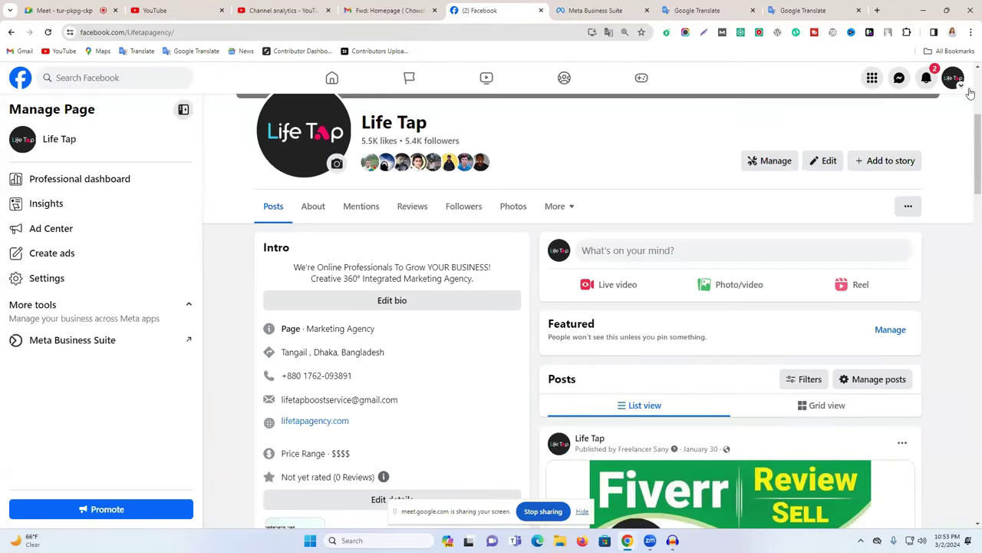
Step: Open the Life Tap inbox from the page's professional dashboard
click(89, 178)
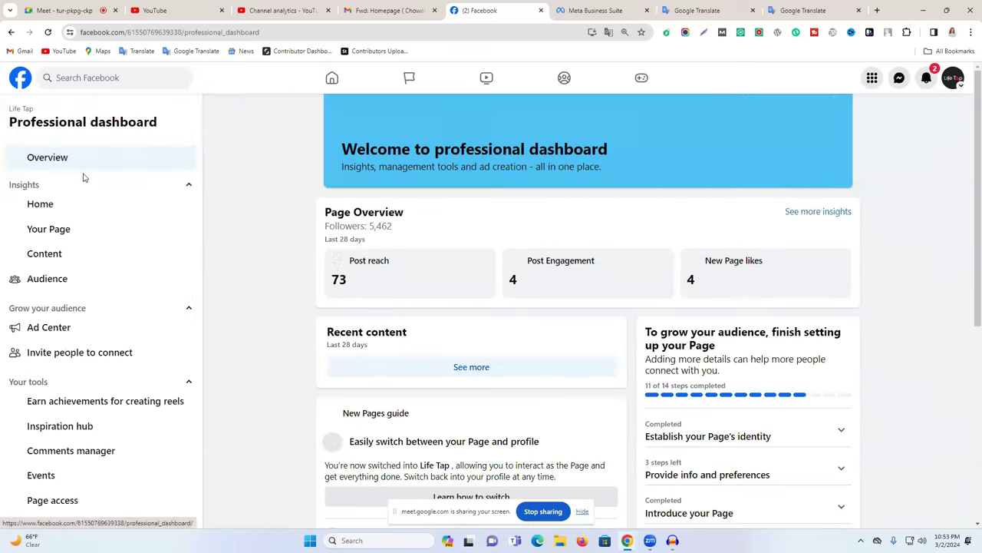
scroll(89, 303, down, 4)
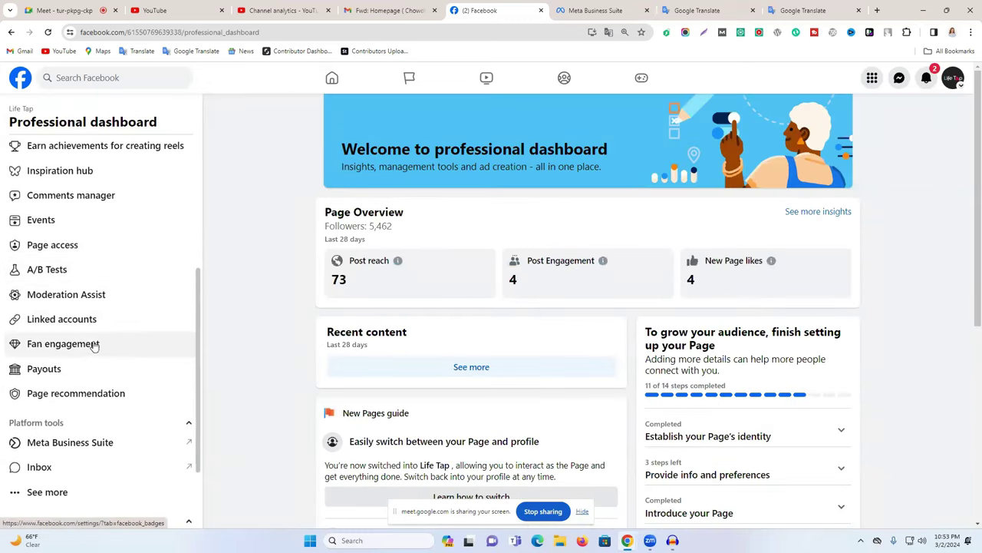
click(46, 474)
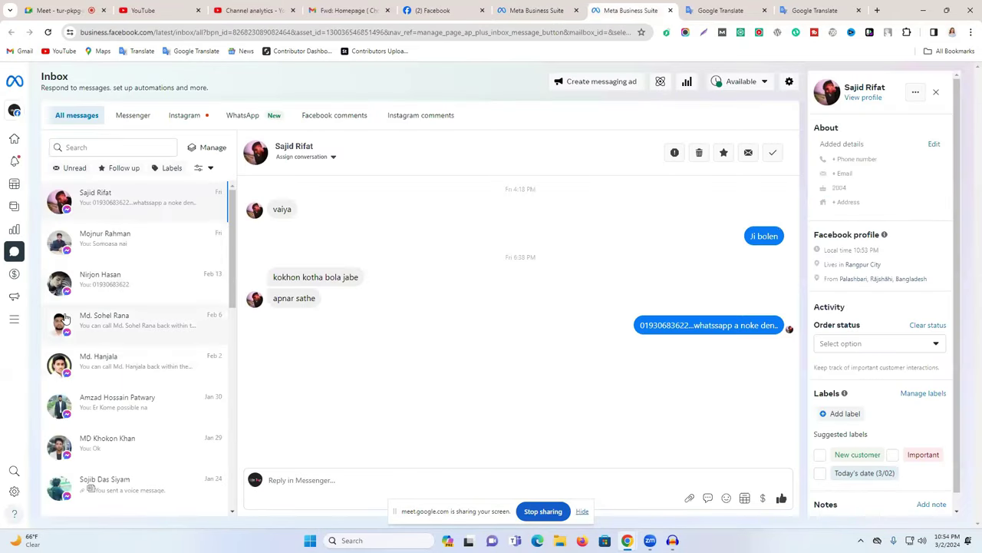
Step: Compare the two open Meta Business Suite inbox tabs and close the duplicate one opened from the page's messages
click(537, 9)
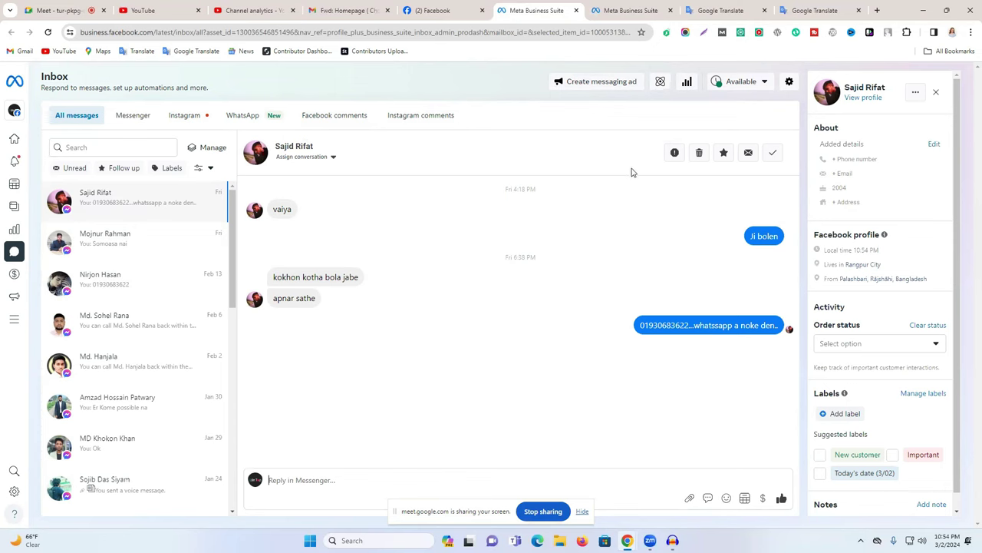
click(623, 5)
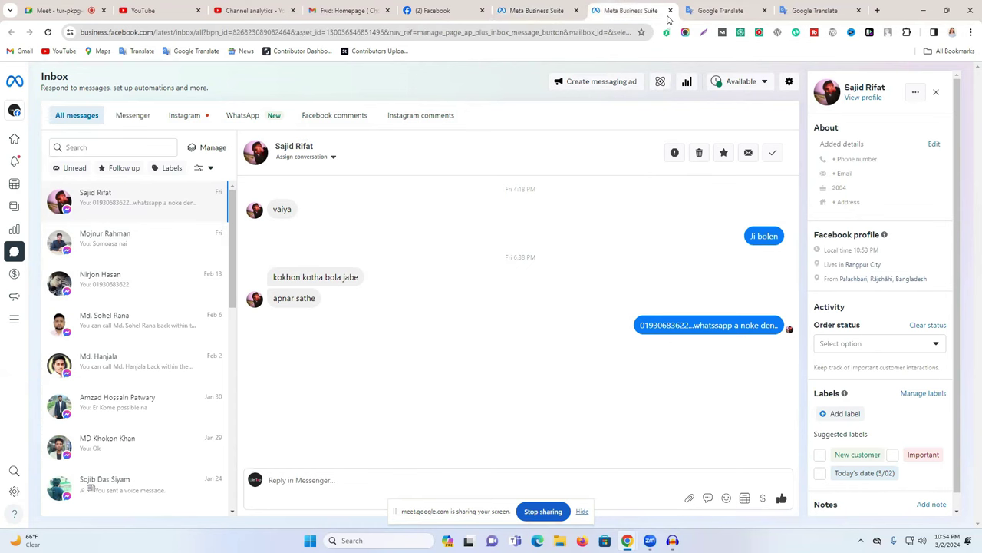
click(670, 10)
click(545, 5)
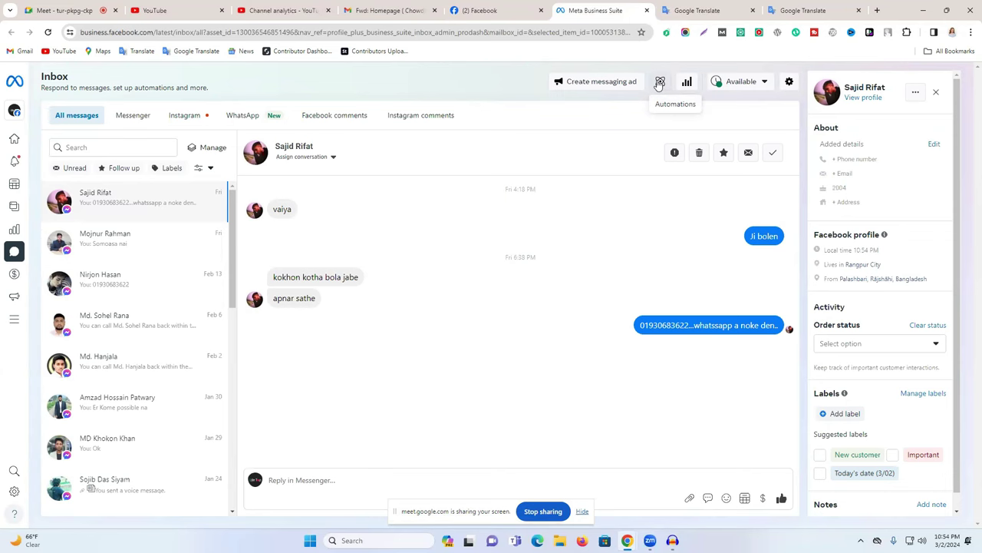
Step: Go to the inbox automations and create an automation from the Frequently asked questions template
click(660, 82)
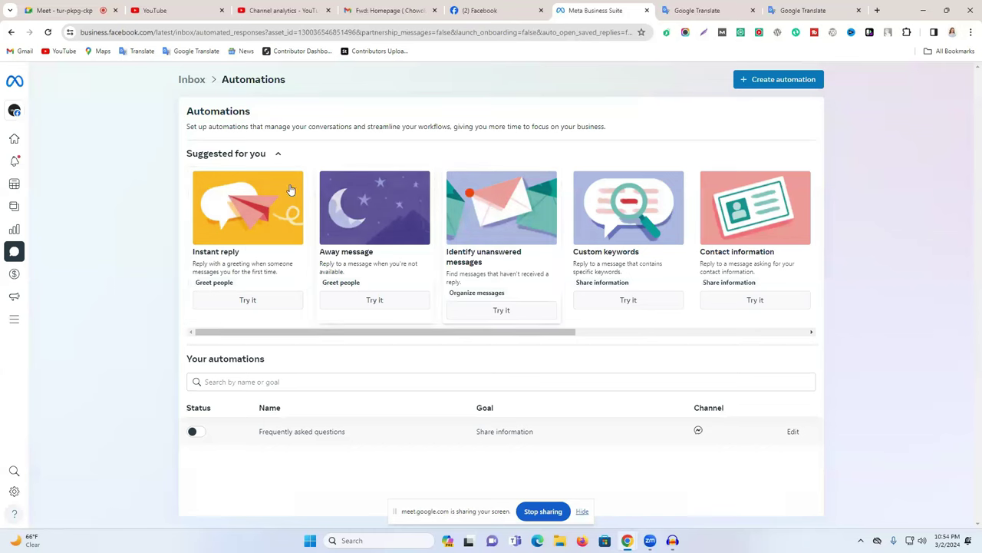
drag(507, 334, 483, 320)
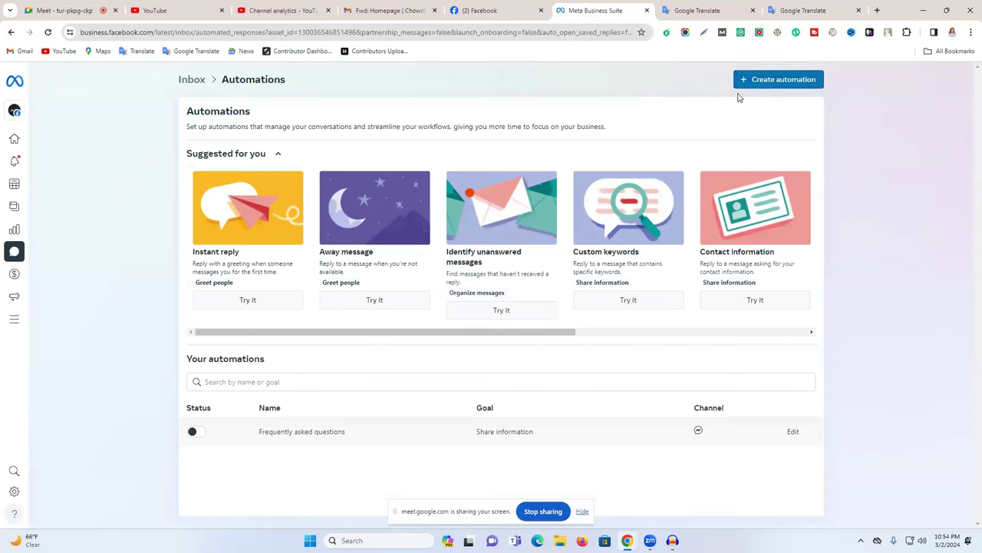
click(782, 83)
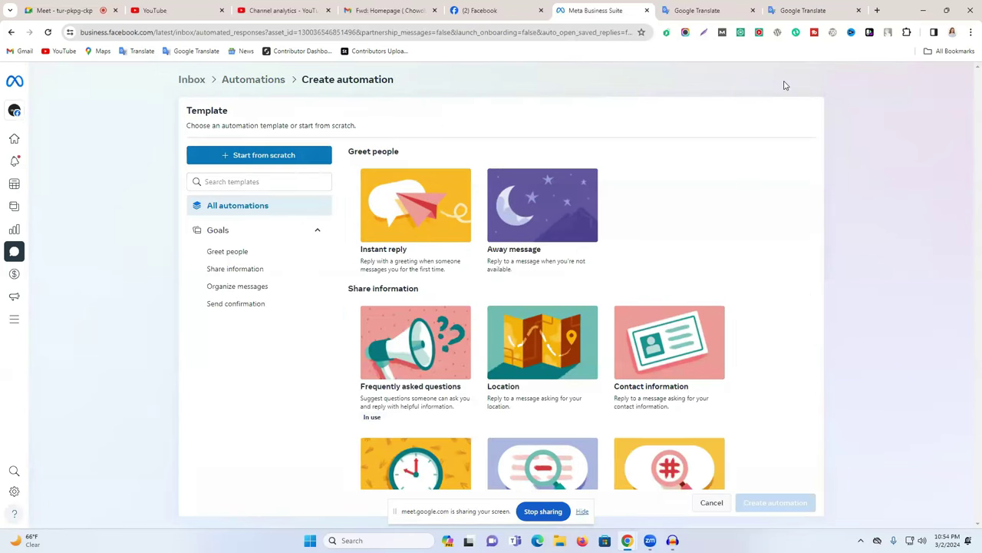
scroll(608, 223, down, 2)
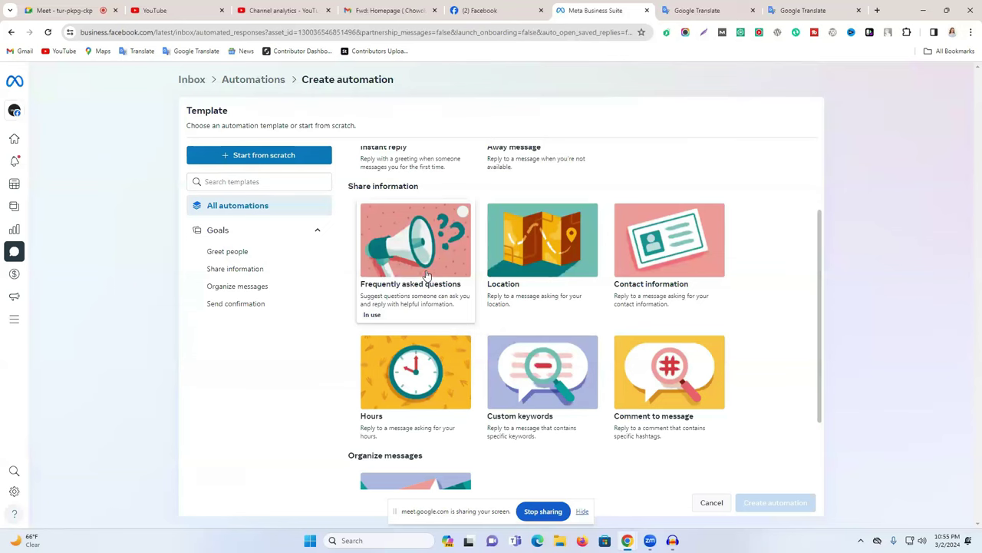
scroll(430, 265, up, 1)
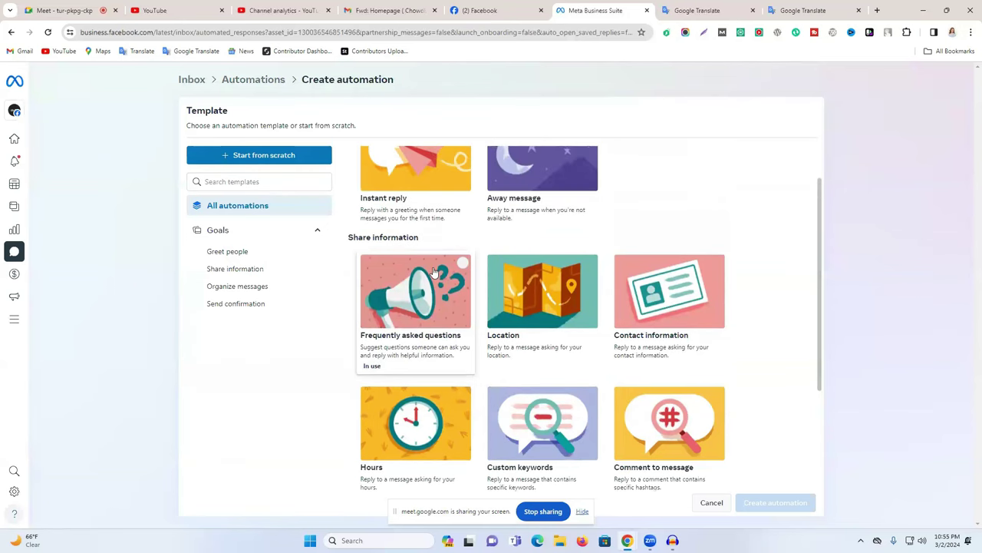
click(433, 272)
click(770, 504)
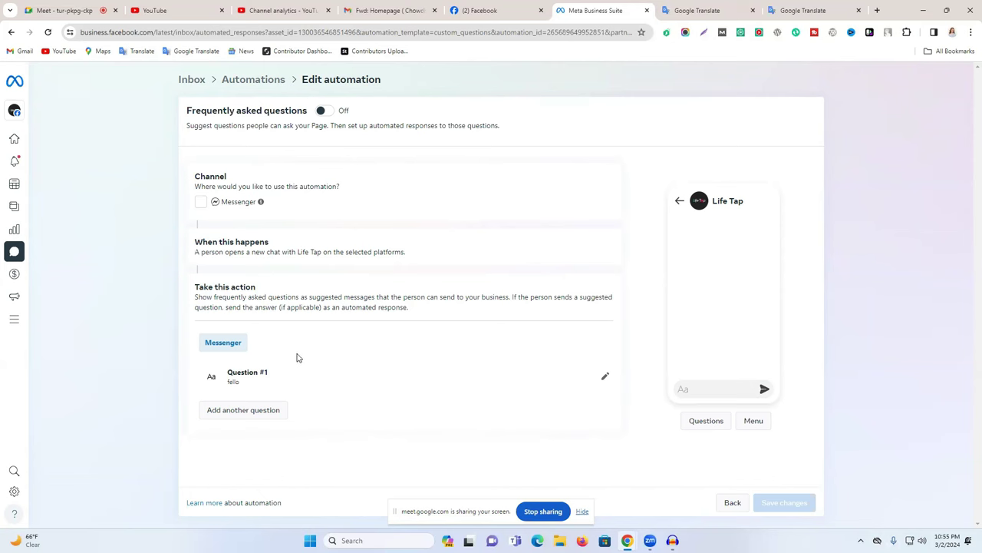
Step: Expand Question #1 for editing and turn on the Frequently asked questions automation
click(605, 380)
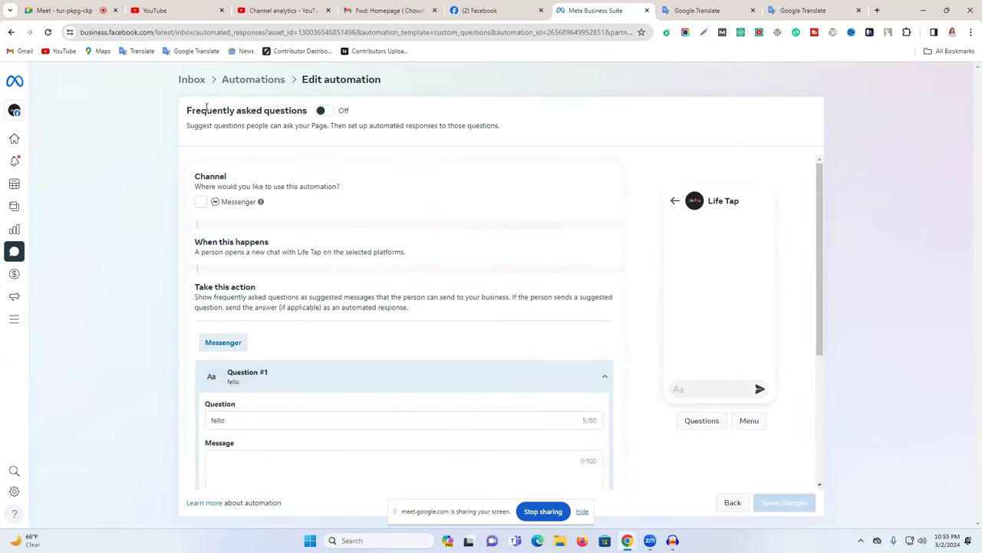
drag(187, 110, 296, 107)
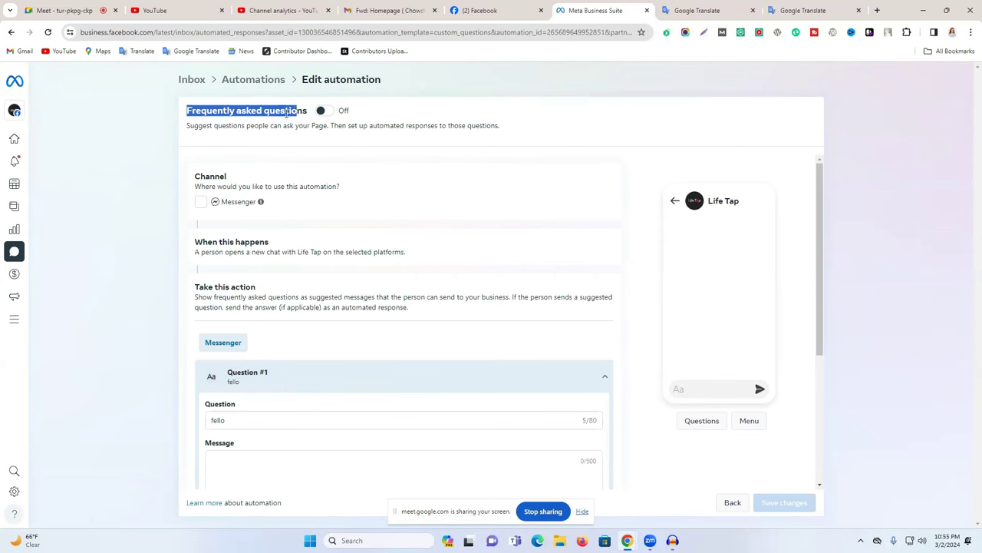
click(328, 112)
scroll(296, 192, down, 2)
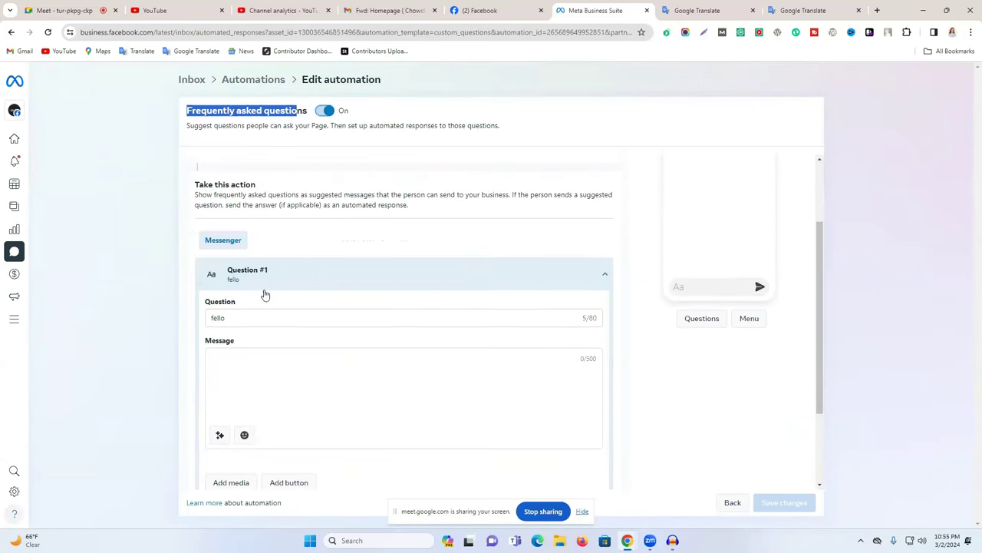
Step: Switch to the Life Tap Facebook page and find and expand the September 19, 2023 post that lists the agency's services
click(480, 10)
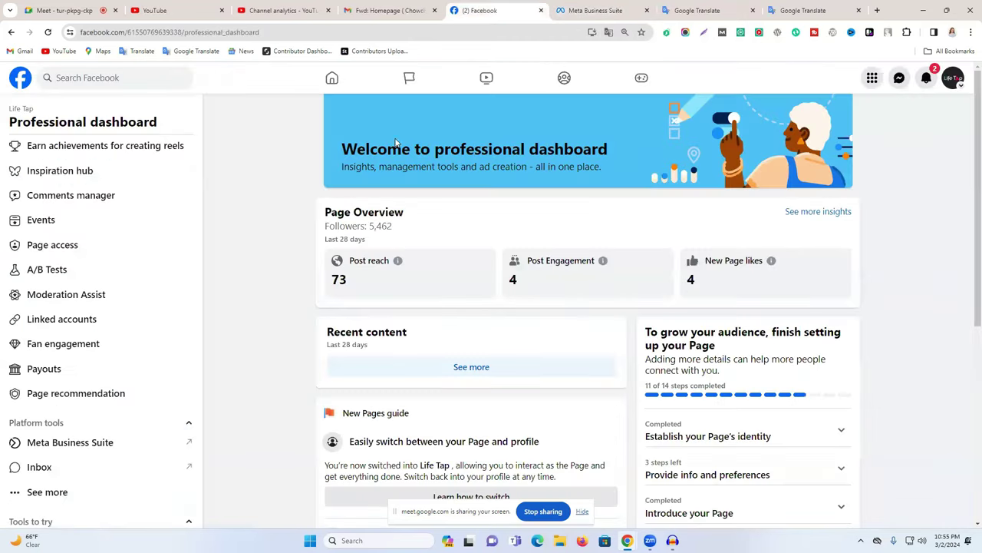
click(955, 81)
click(833, 121)
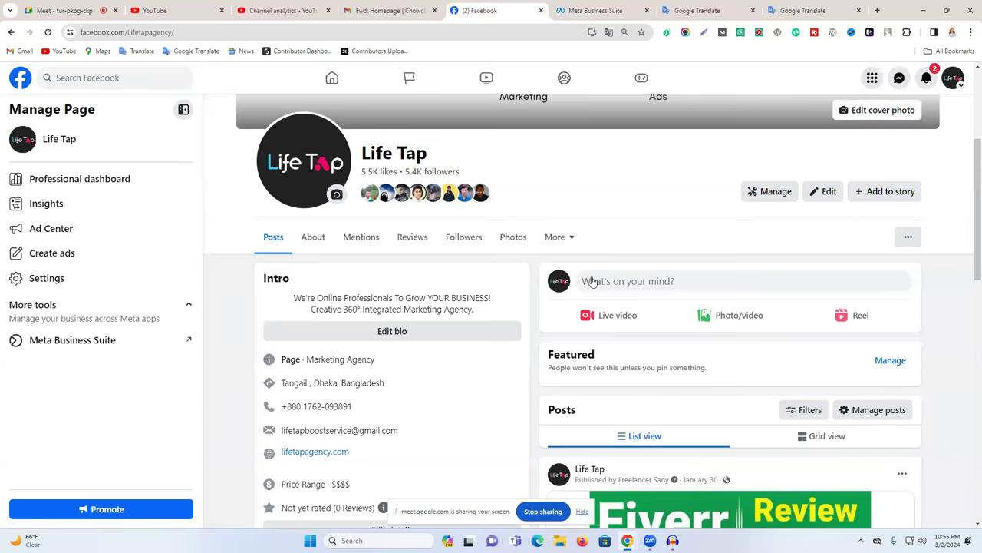
scroll(672, 244, down, 2)
scroll(672, 245, down, 12)
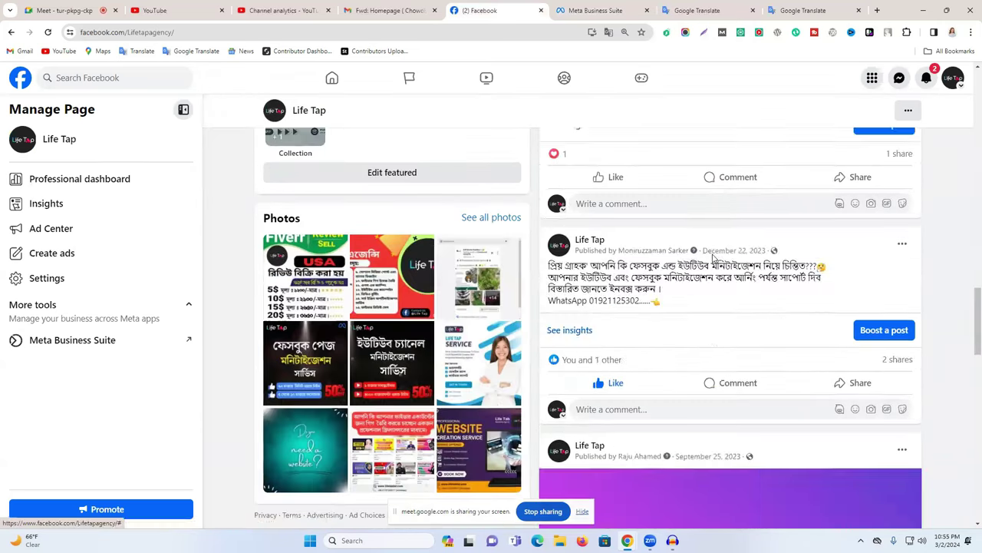
scroll(713, 253, down, 10)
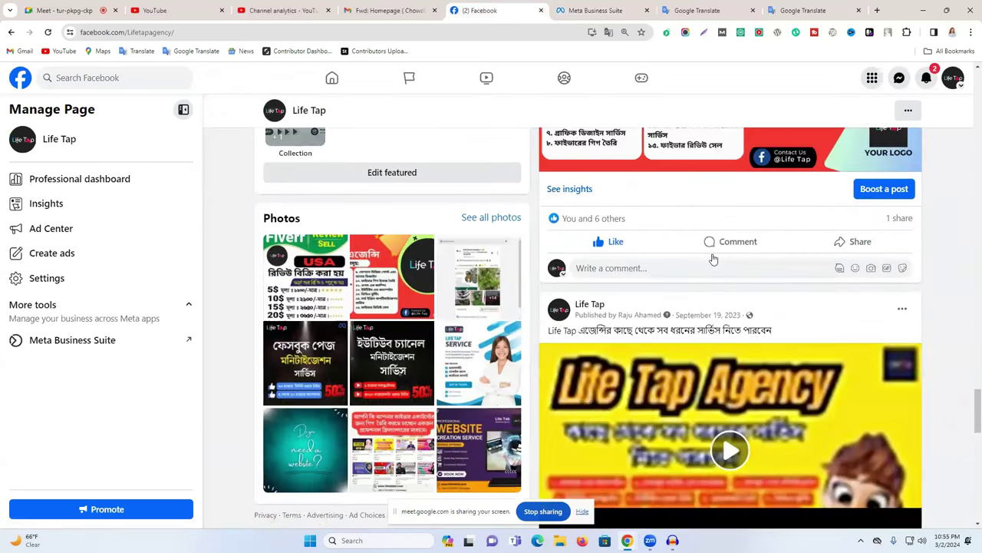
scroll(713, 259, up, 2)
scroll(713, 257, down, 10)
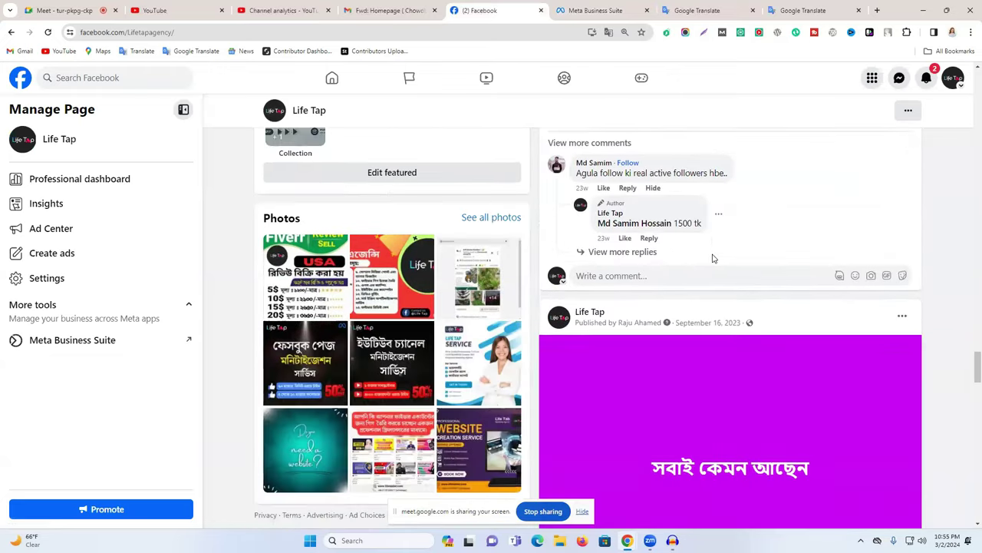
scroll(713, 253, up, 3)
click(652, 261)
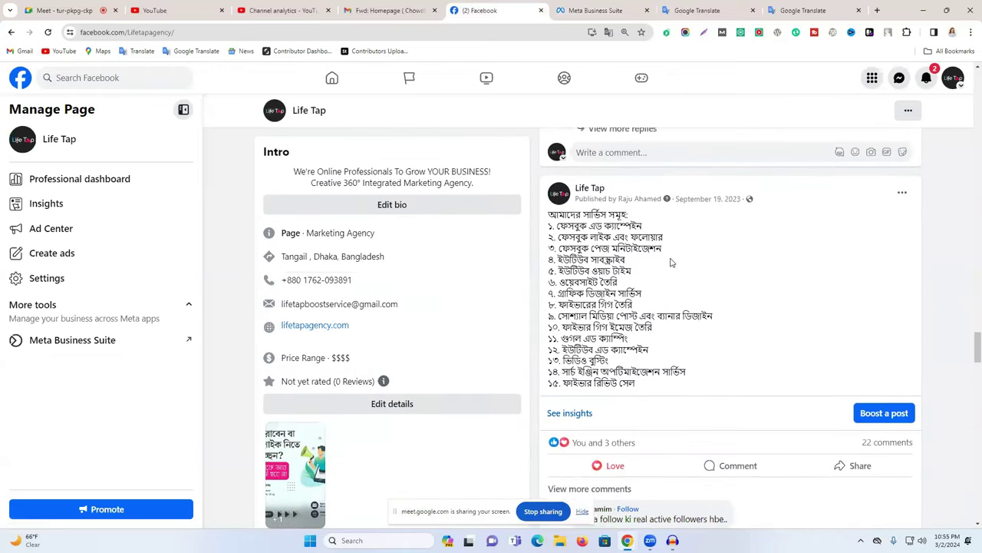
scroll(686, 259, down, 1)
scroll(685, 258, up, 2)
Step: Go through the numbered services in the September 19, 2023 post line by line
drag(557, 216, 630, 217)
drag(568, 237, 638, 238)
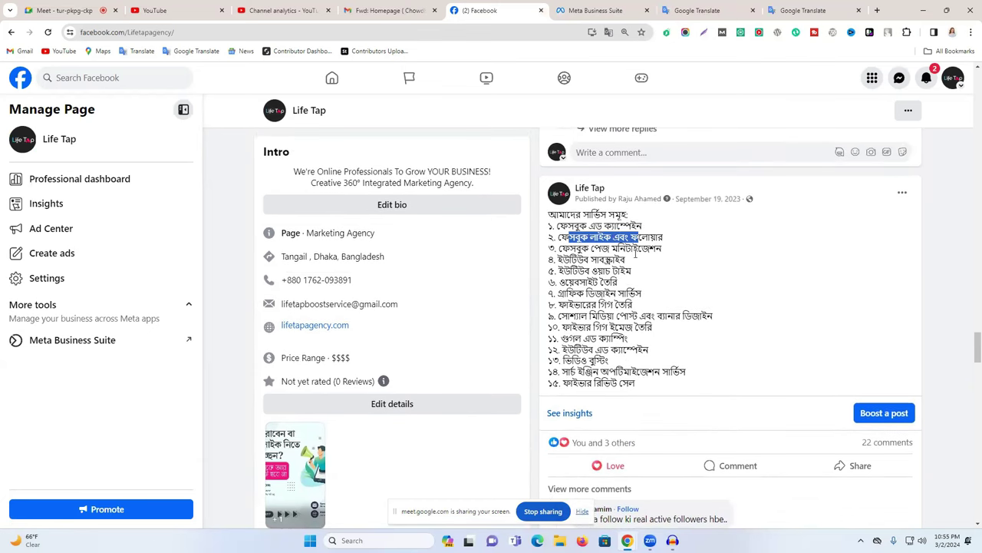
drag(559, 248, 660, 259)
drag(548, 261, 625, 261)
drag(548, 271, 618, 282)
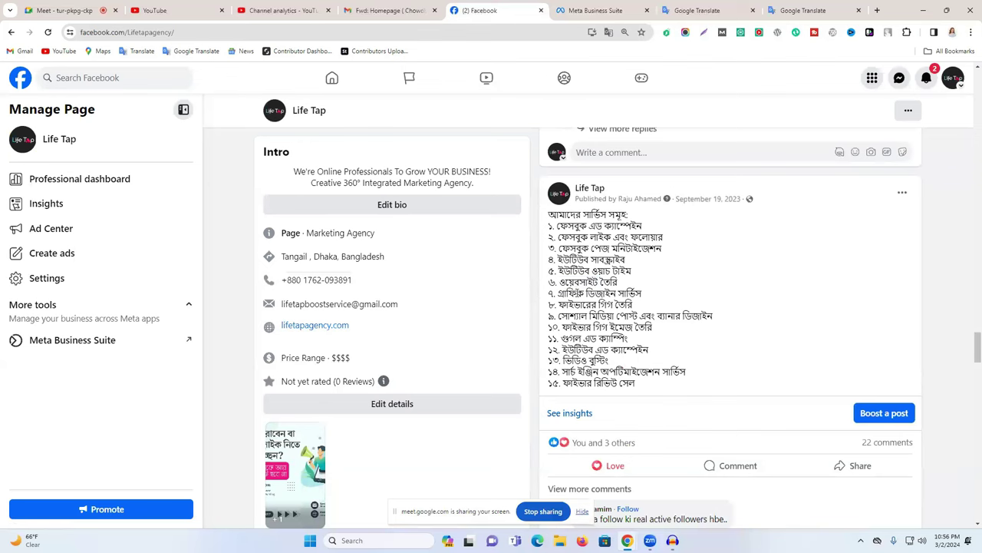
drag(547, 293, 641, 293)
double_click(576, 305)
triple_click(575, 305)
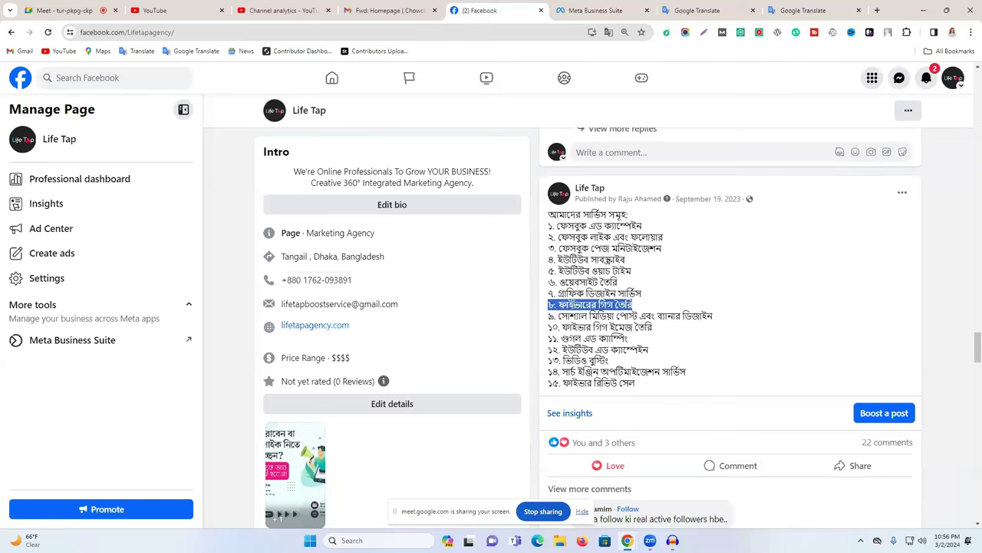
drag(550, 317, 720, 323)
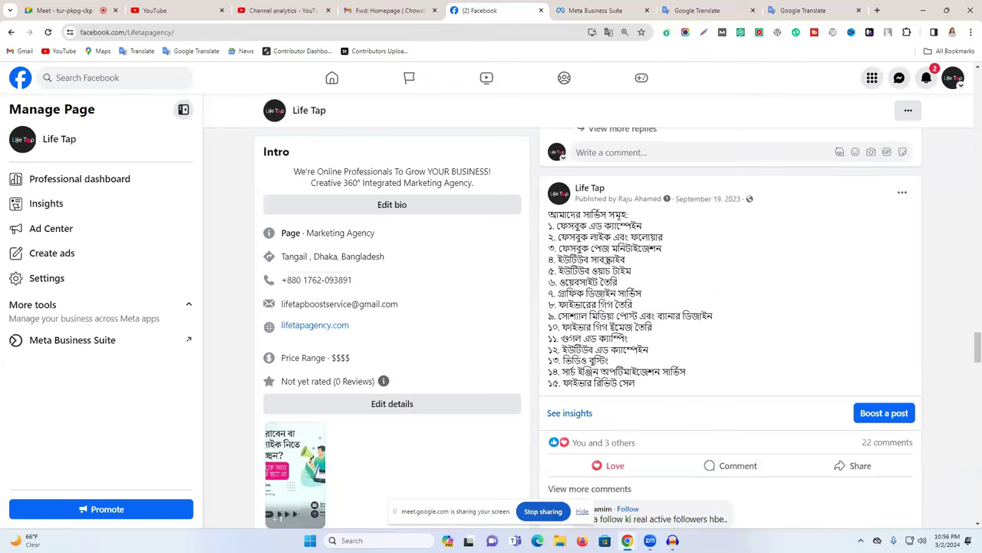
triple_click(612, 327)
triple_click(587, 338)
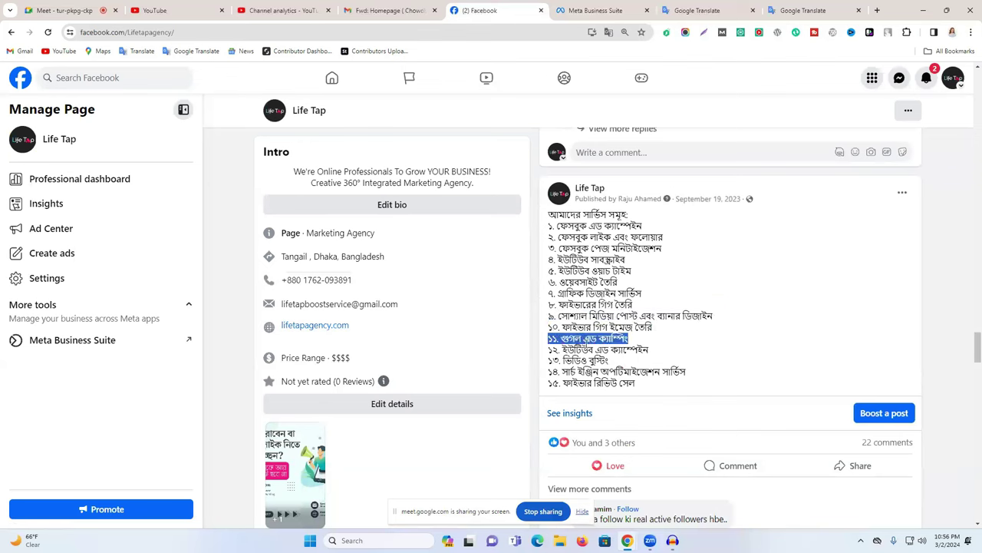
triple_click(579, 350)
triple_click(594, 360)
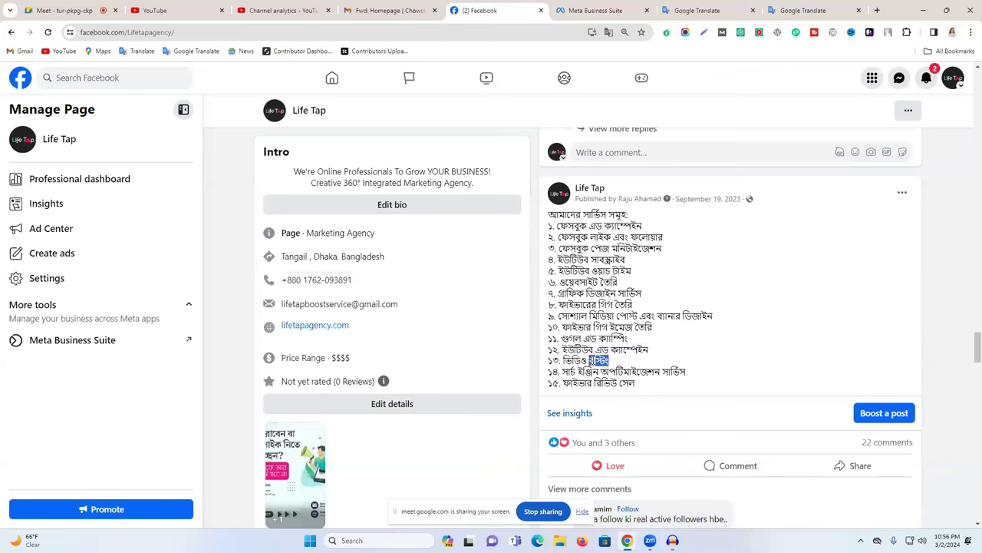
drag(578, 372, 686, 373)
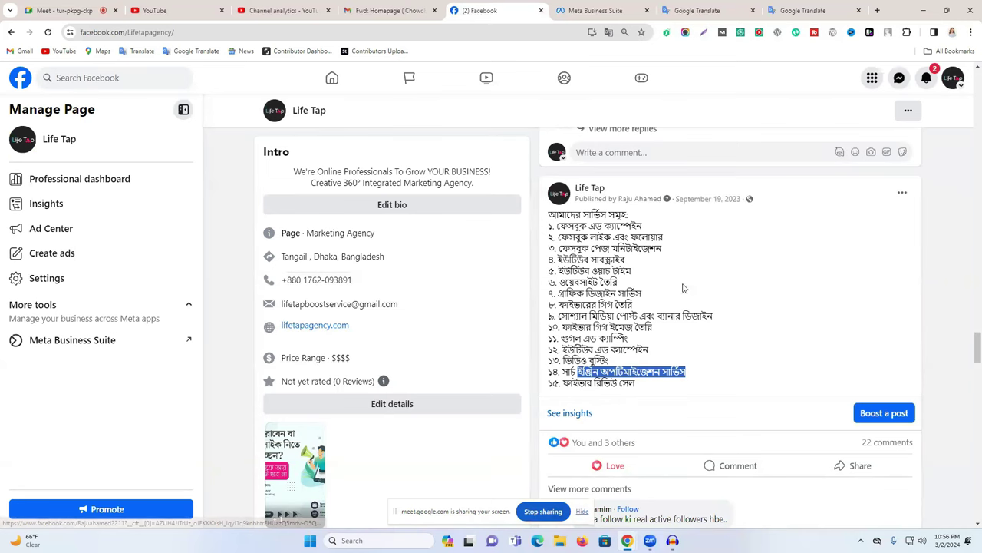
scroll(689, 252, down, 2)
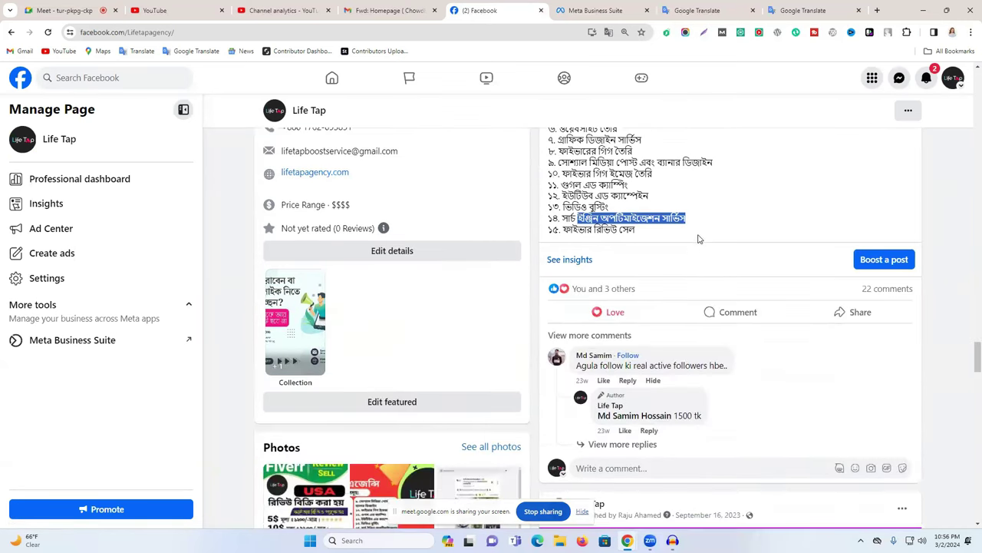
scroll(729, 272, up, 2)
Step: Read the two-line bio in the Life Tap page's Intro and return to the page's cover area
scroll(743, 301, up, 6)
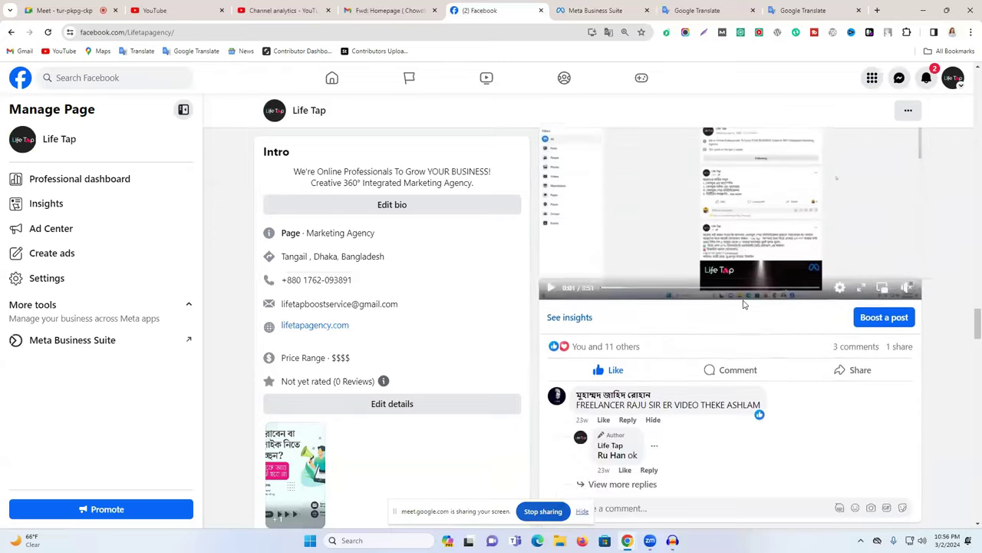
scroll(742, 310, up, 12)
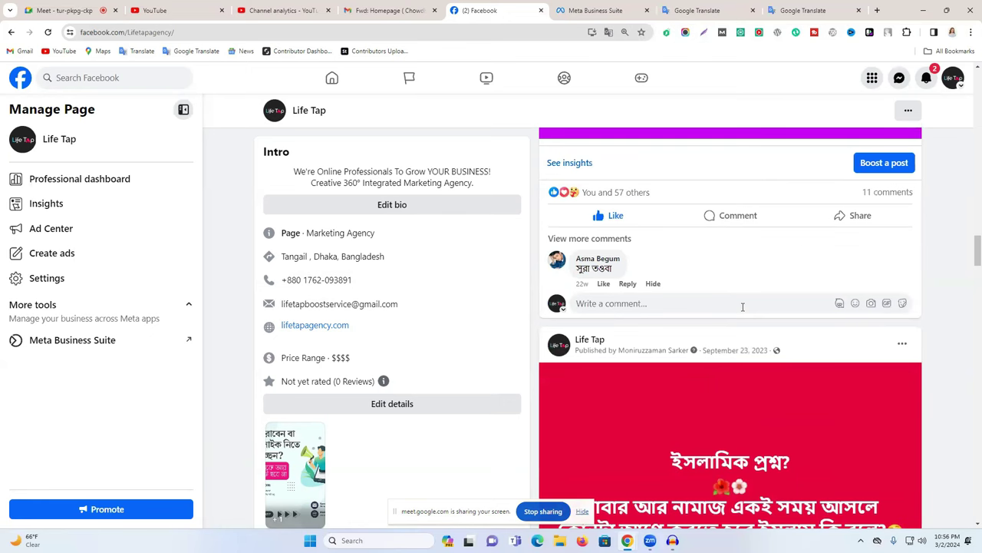
scroll(712, 148, up, 2)
drag(280, 168, 475, 184)
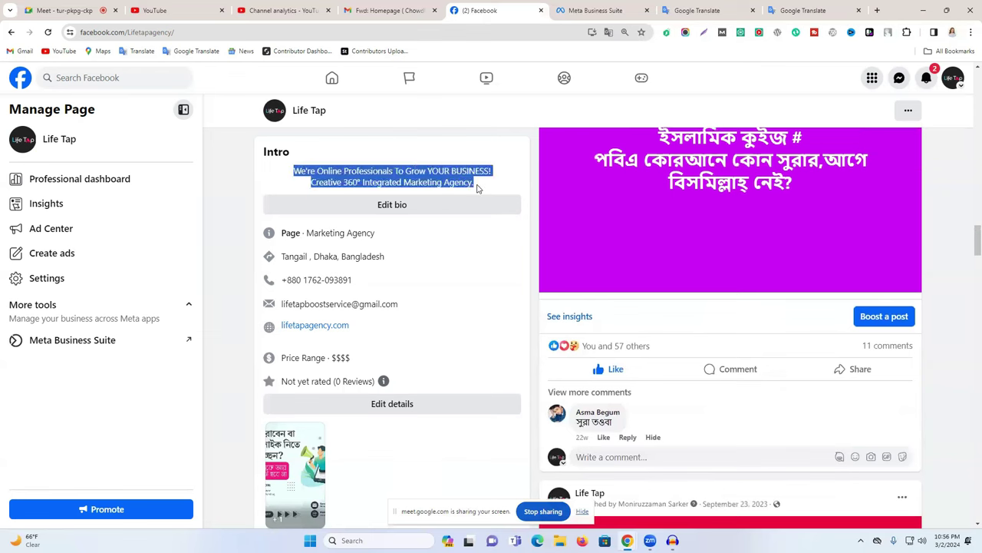
double_click(381, 182)
triple_click(382, 182)
click(402, 181)
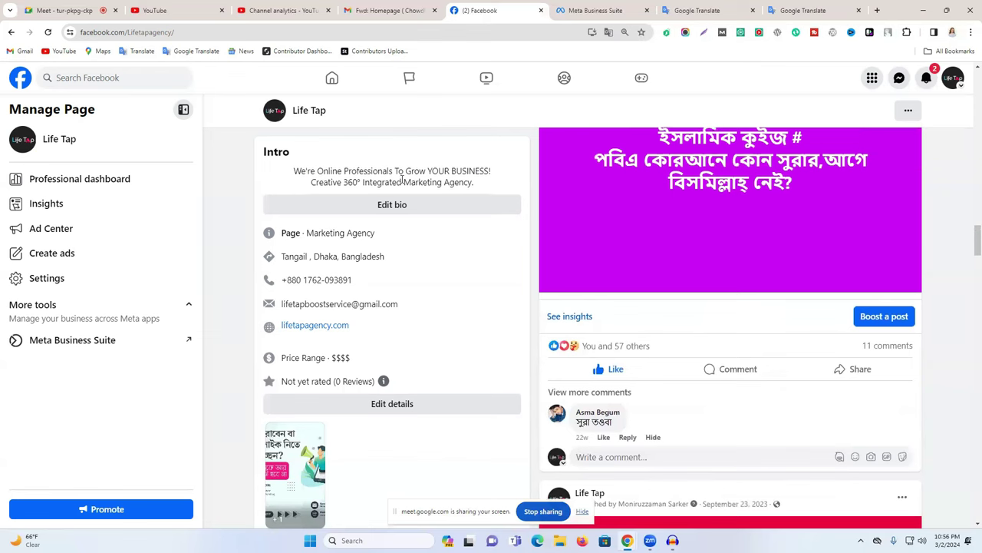
triple_click(356, 179)
double_click(381, 172)
triple_click(382, 172)
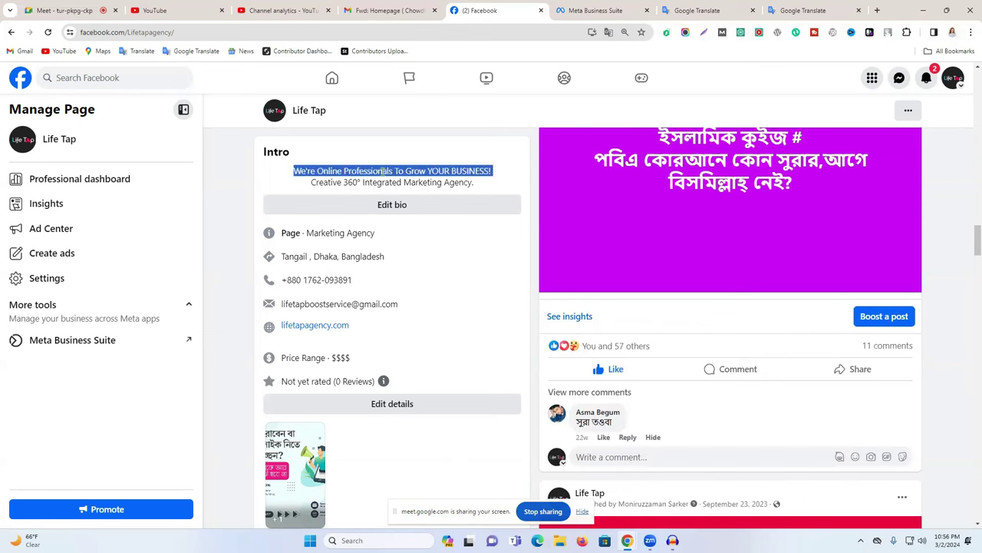
triple_click(407, 183)
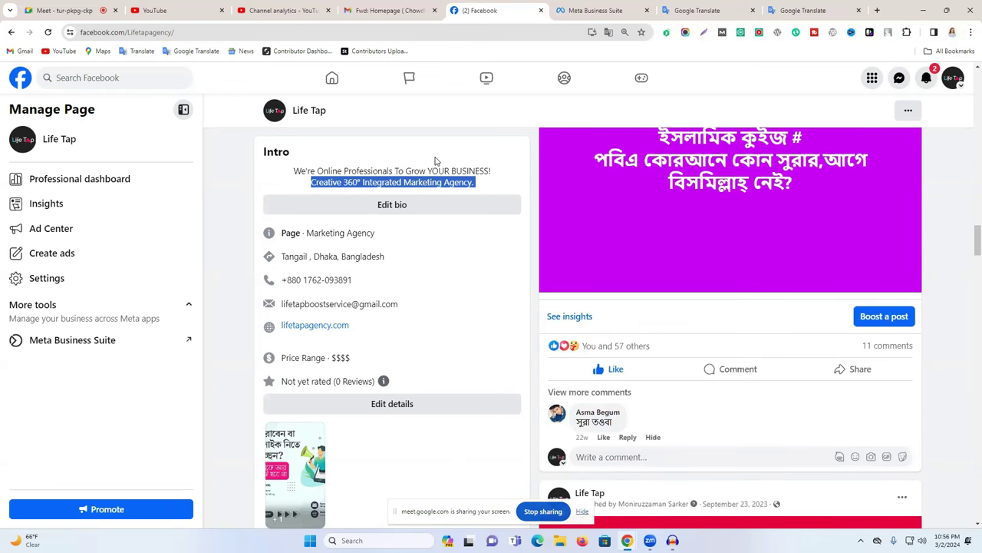
scroll(636, 255, up, 5)
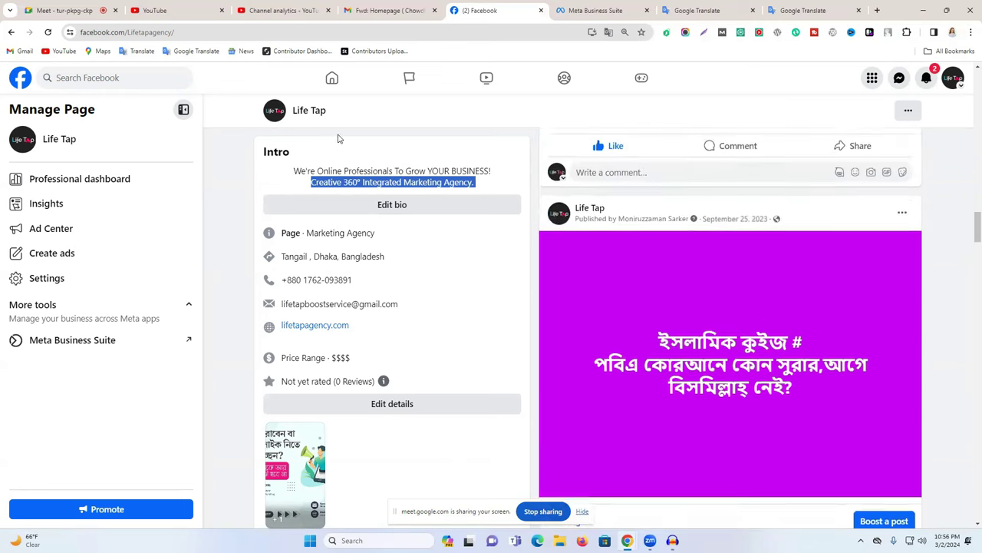
scroll(635, 255, up, 10)
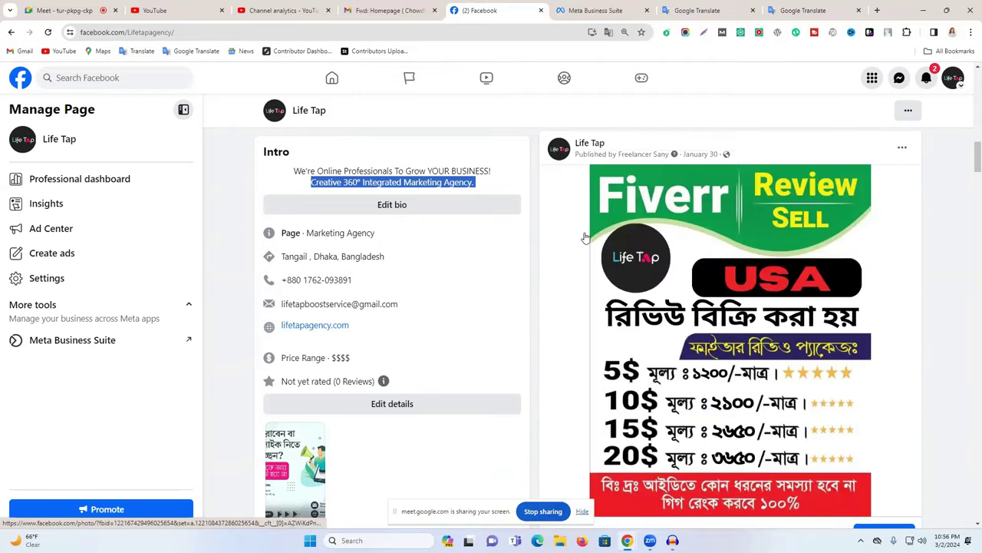
scroll(585, 232, up, 12)
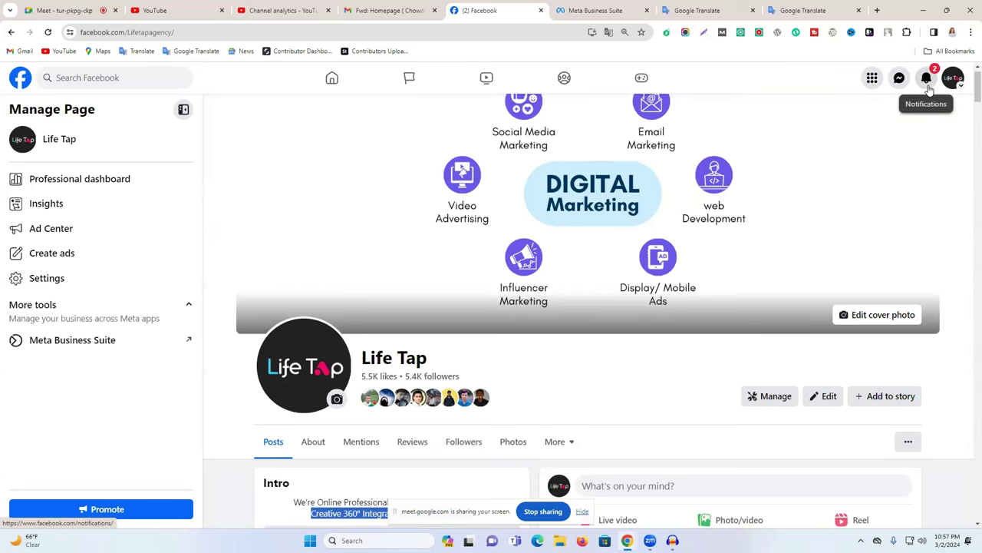
Step: Replace the Question #1 text in the automation with "আপনারা কি কি ধরনের সার্ভিস দেন??", copied from the prepared Bengali text in Google Translate
click(599, 10)
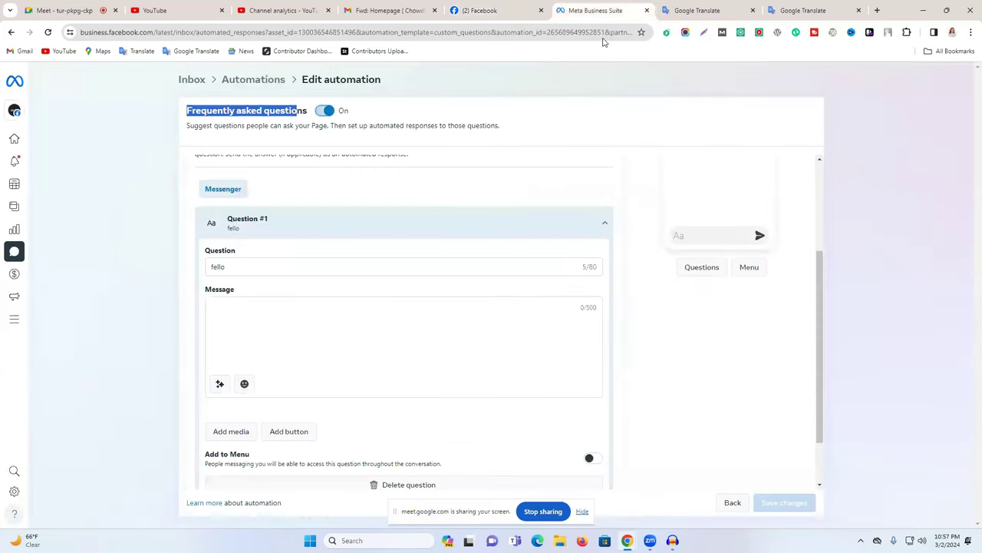
double_click(260, 268)
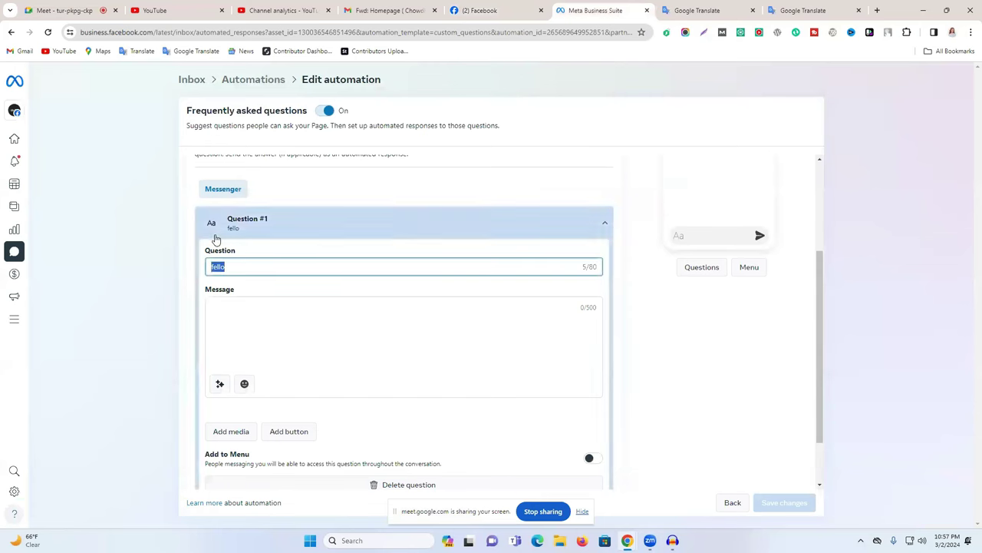
click(712, 9)
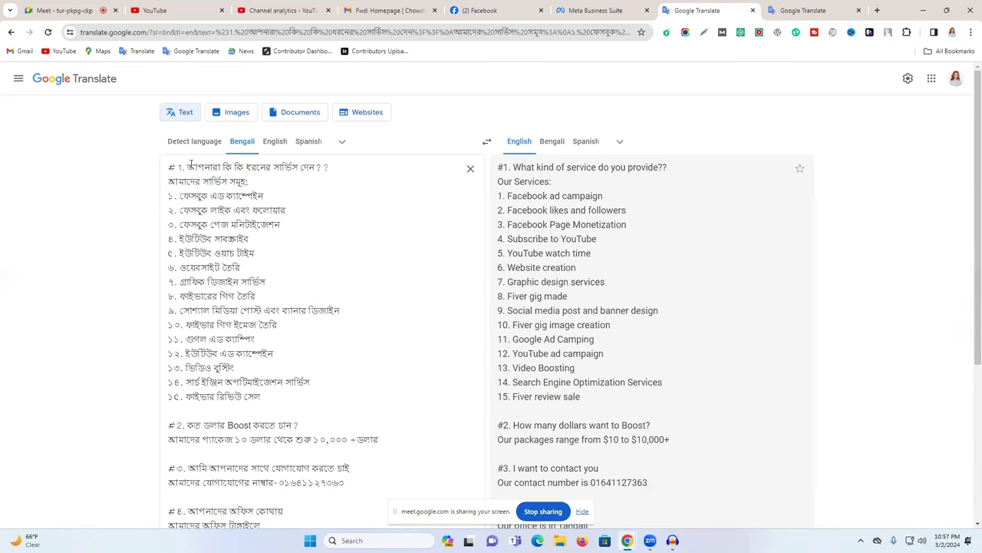
drag(188, 166, 329, 160)
triple_click(226, 168)
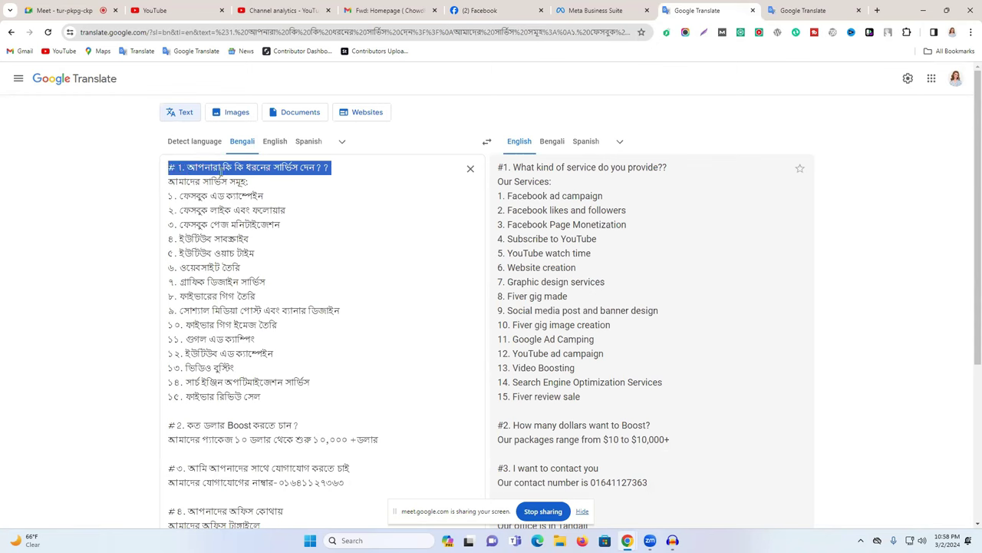
click(247, 174)
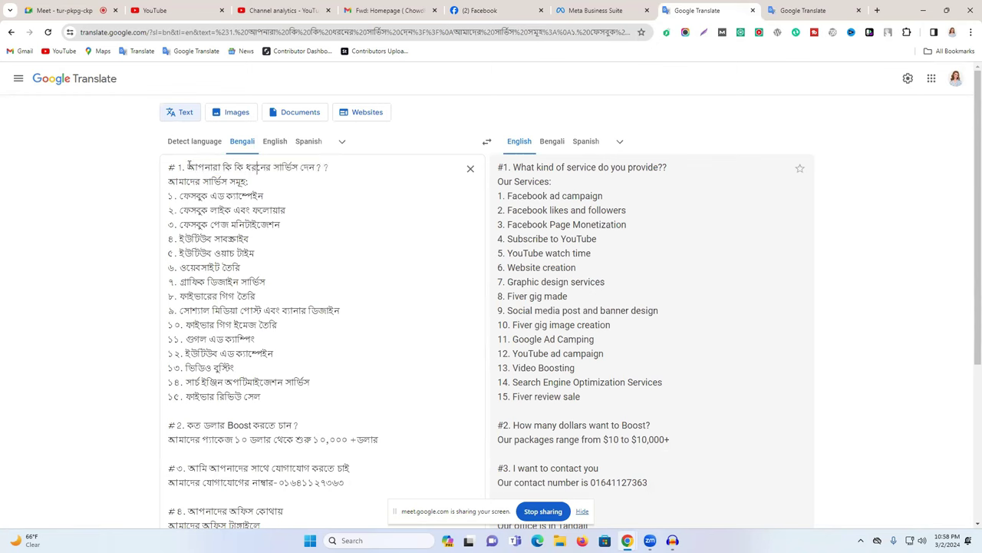
drag(189, 166, 329, 166)
right_click(324, 169)
click(378, 225)
click(596, 10)
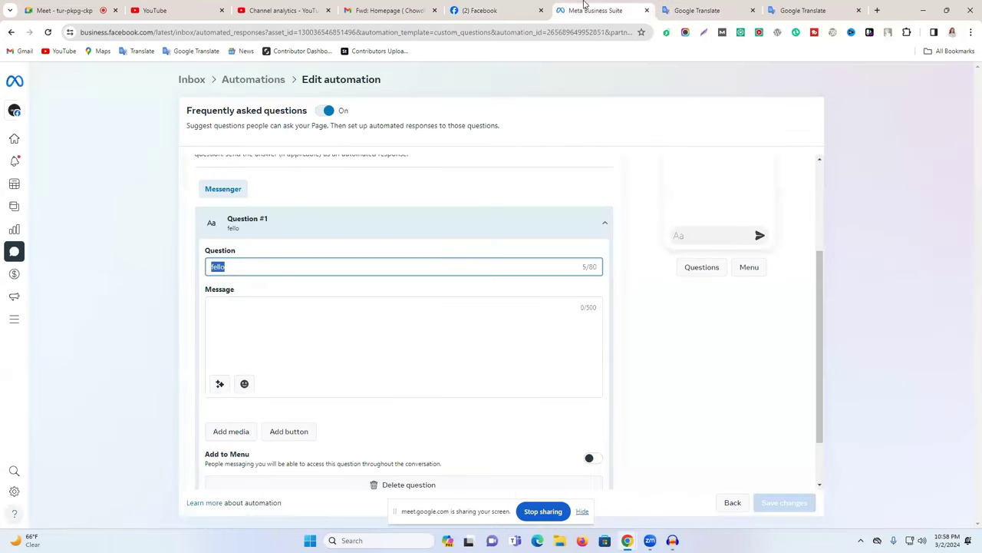
right_click(242, 264)
click(272, 324)
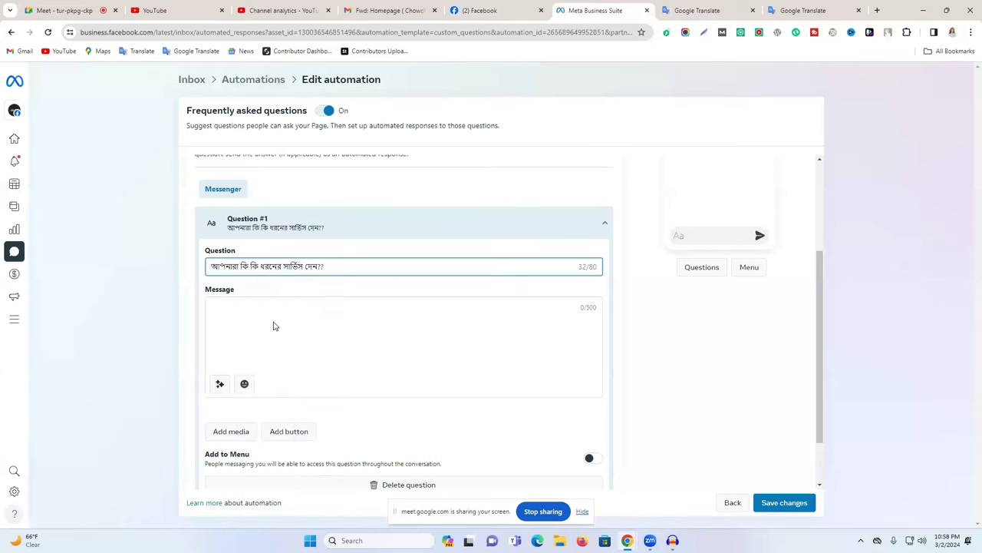
Step: Fill the Question #1 message with the "আমাদের সার্ভিস সমূহ:" heading and its 15 numbered services, copied from the Bengali text in Google Translate
click(665, 8)
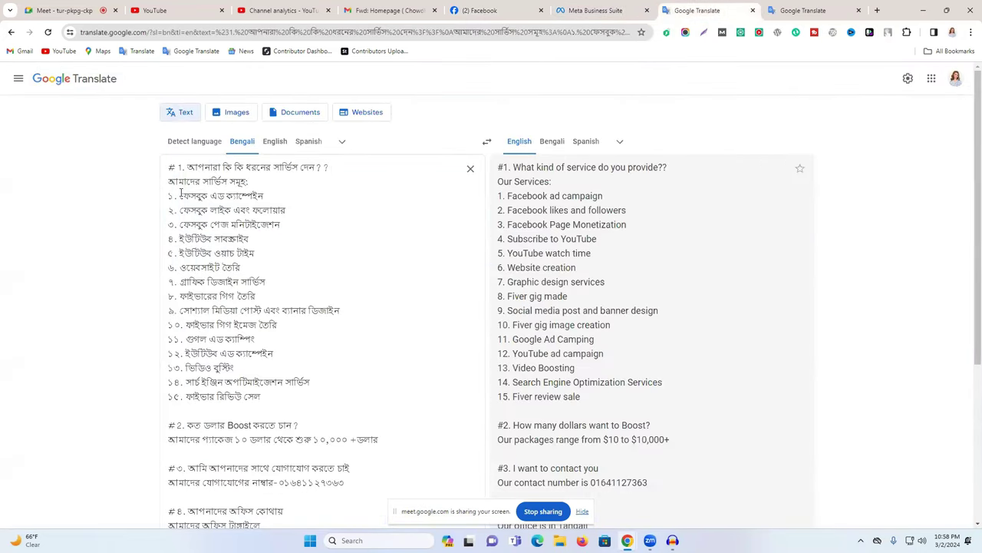
drag(168, 181, 272, 399)
right_click(230, 322)
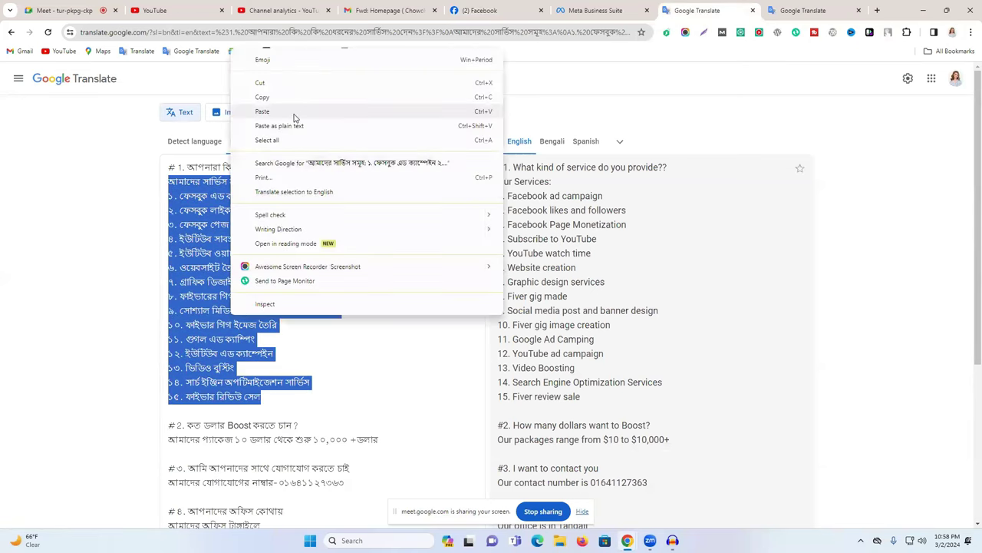
click(303, 99)
click(637, 5)
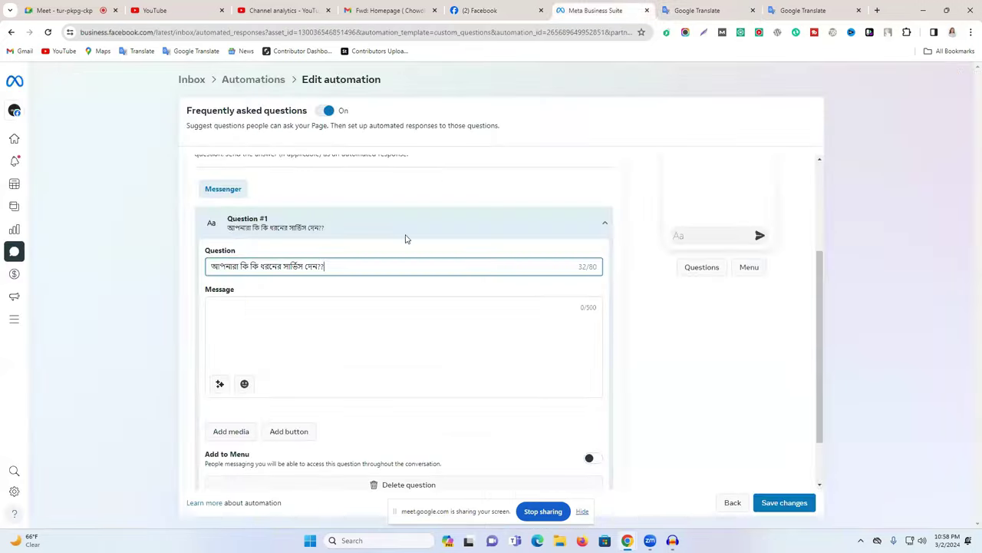
right_click(243, 311)
click(308, 172)
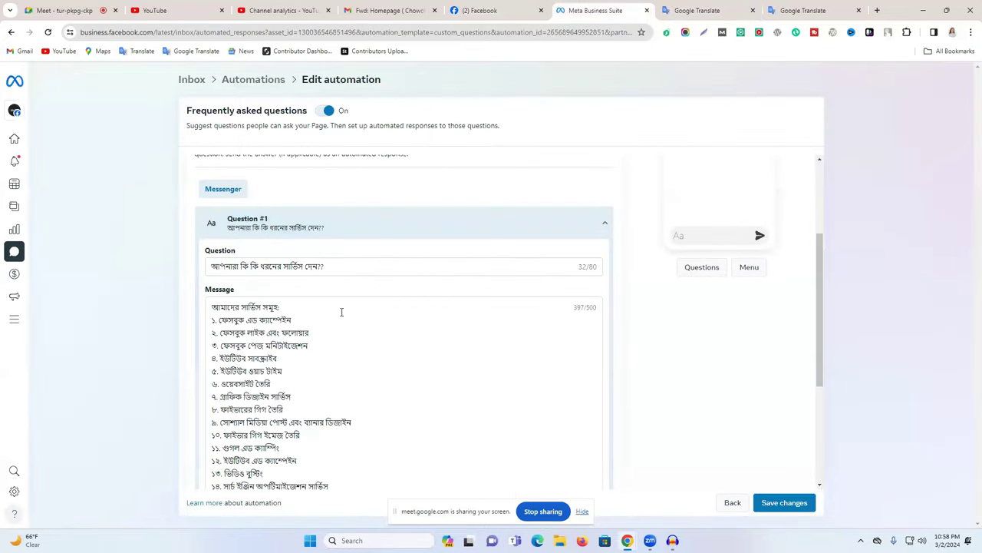
scroll(726, 345, down, 1)
scroll(744, 347, up, 2)
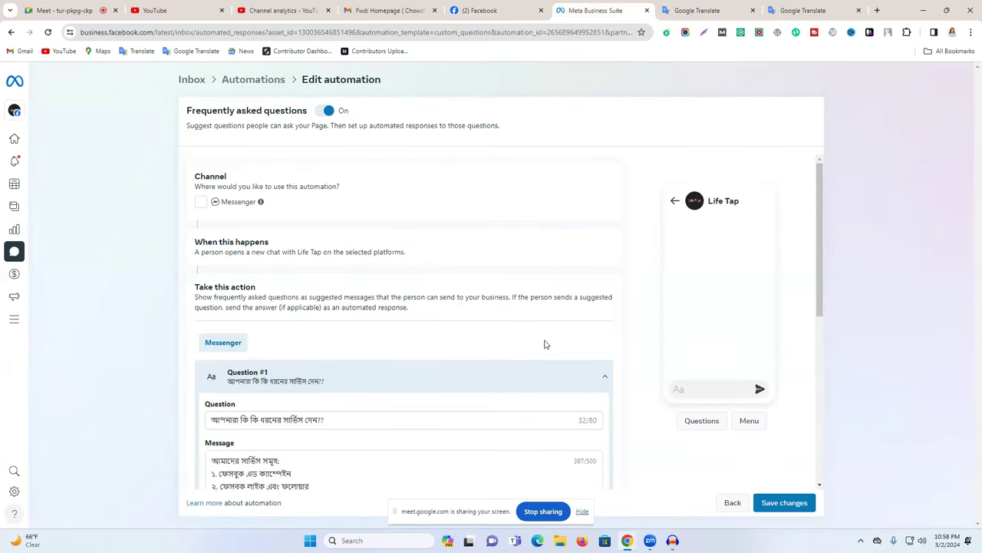
Step: Turn on Add to Menu for Question #1 so it stays available throughout the conversation
scroll(440, 270, down, 2)
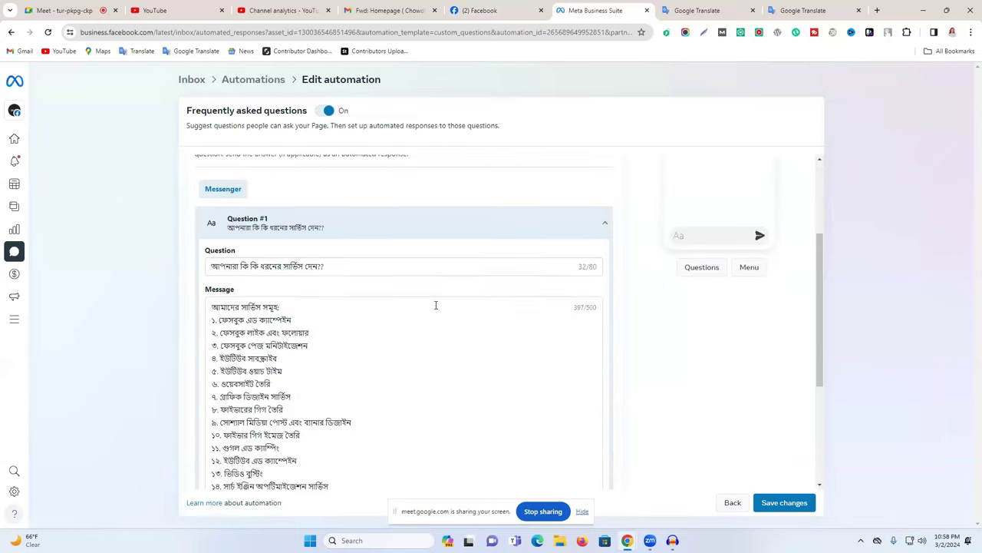
scroll(435, 283, down, 3)
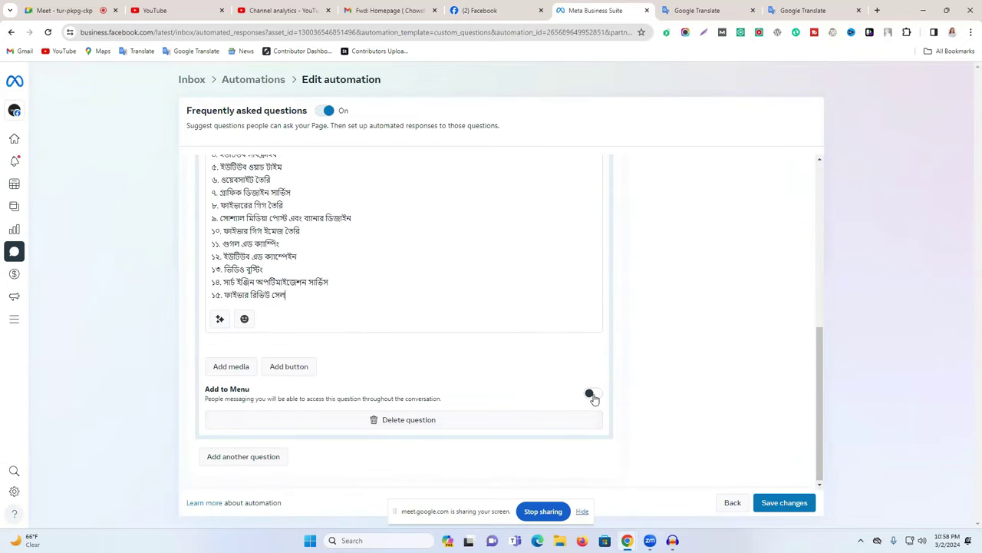
click(590, 394)
scroll(587, 385, up, 3)
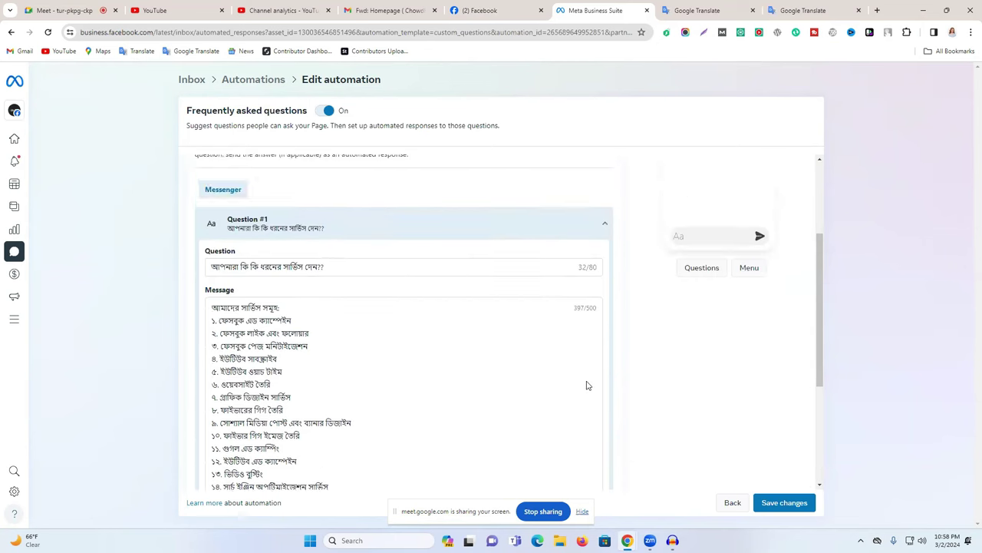
scroll(587, 385, up, 2)
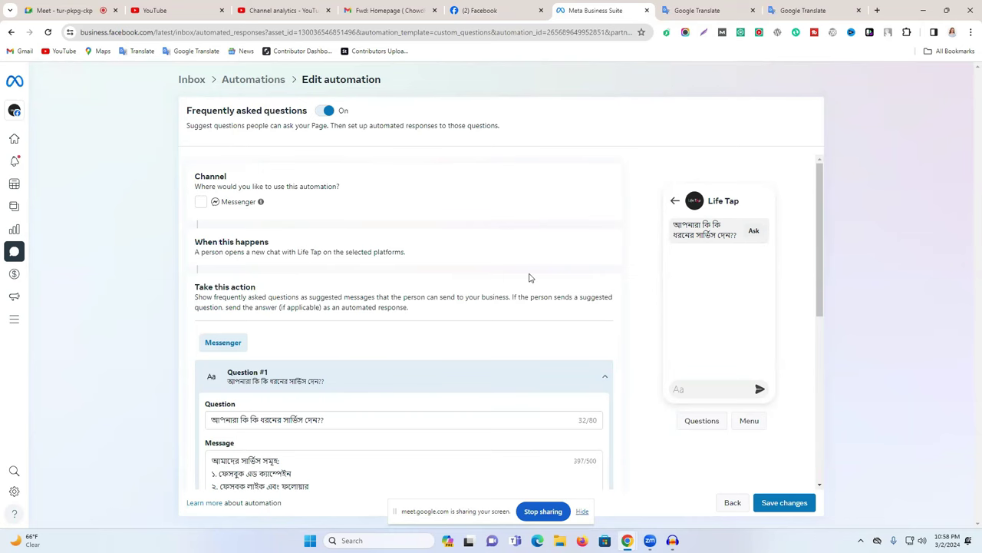
Step: Check the full 15-item message of Question #1 and its chat preview, and collapse the question
scroll(442, 330, down, 2)
drag(212, 358, 330, 398)
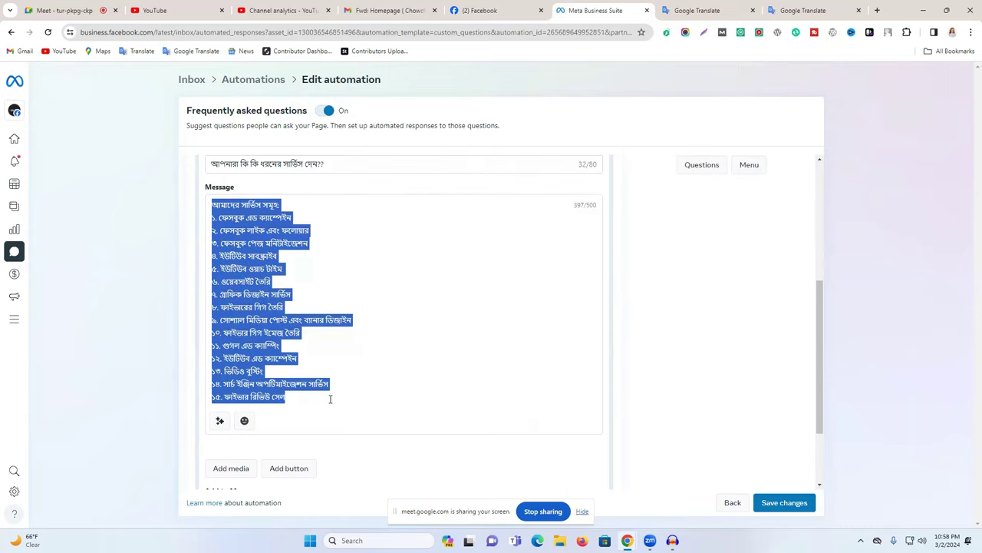
scroll(330, 398, up, 1)
scroll(332, 390, up, 2)
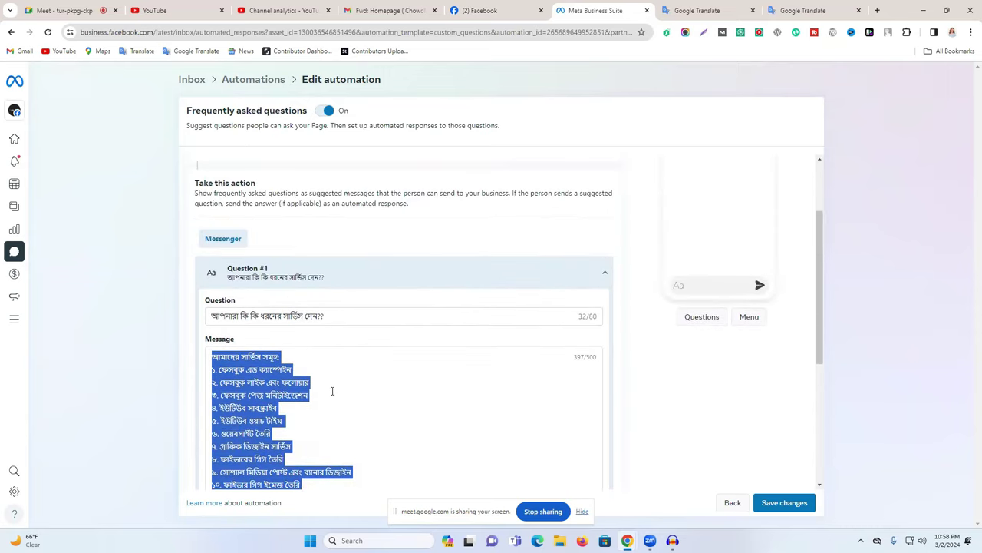
scroll(703, 375, up, 2)
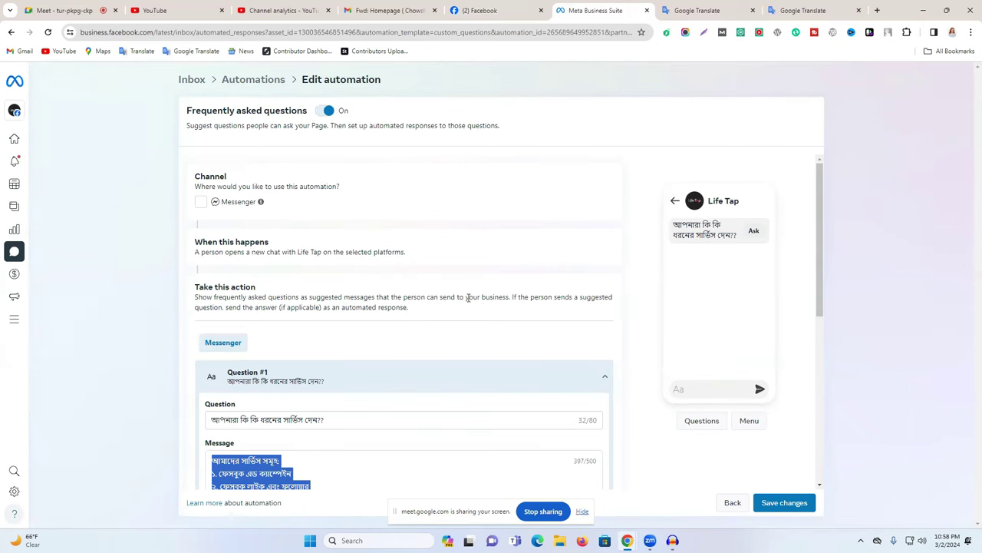
scroll(580, 285, down, 2)
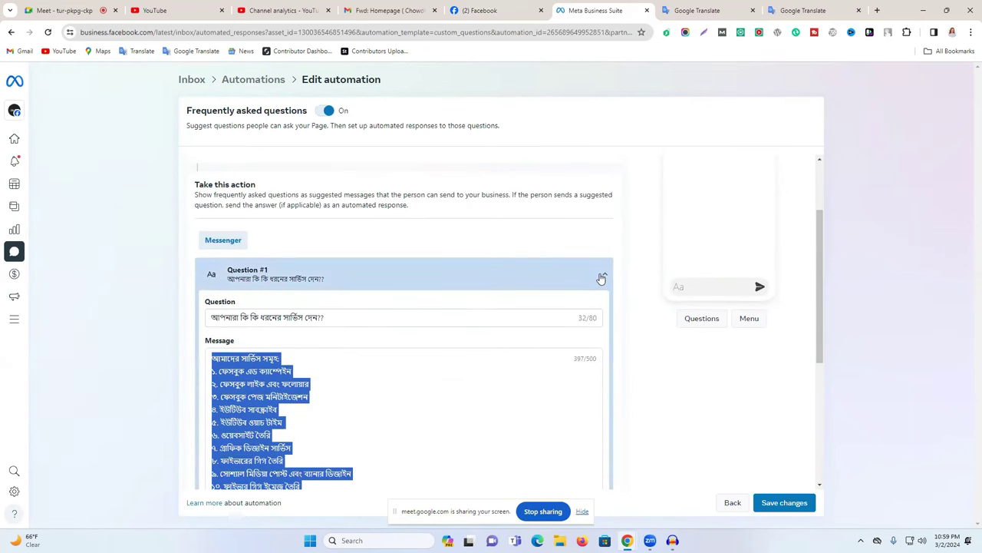
click(601, 278)
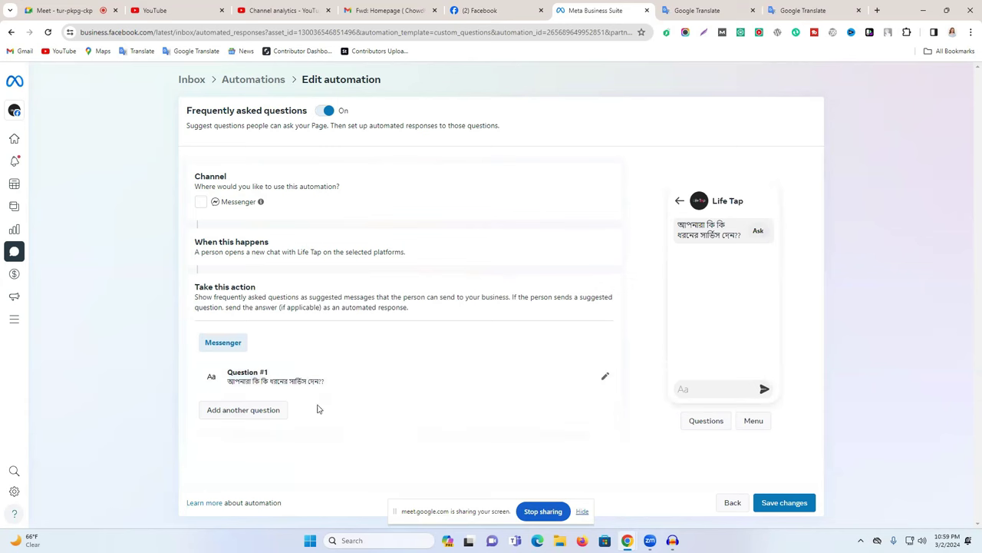
Step: Add Question #2 to the automation with the text "কত ডলার Boost করতে চান?", copied from the prepared Bengali text in Google Translate
click(233, 414)
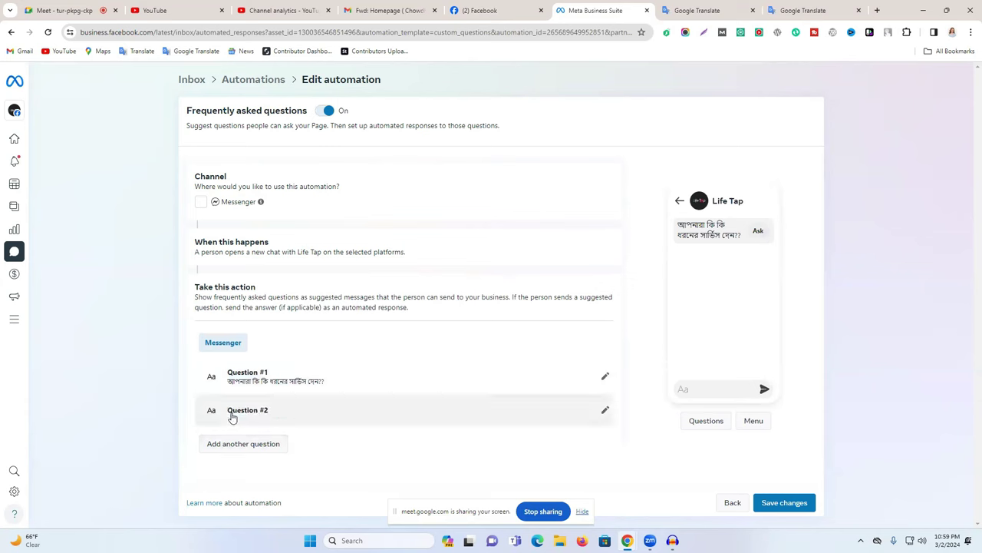
click(607, 412)
click(702, 10)
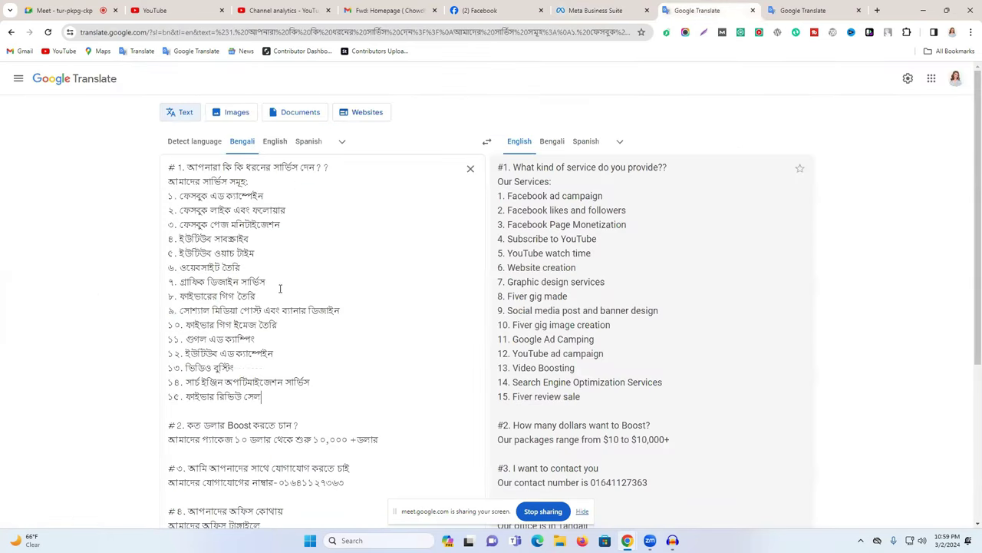
scroll(280, 288, down, 2)
drag(188, 270, 304, 269)
right_click(305, 269)
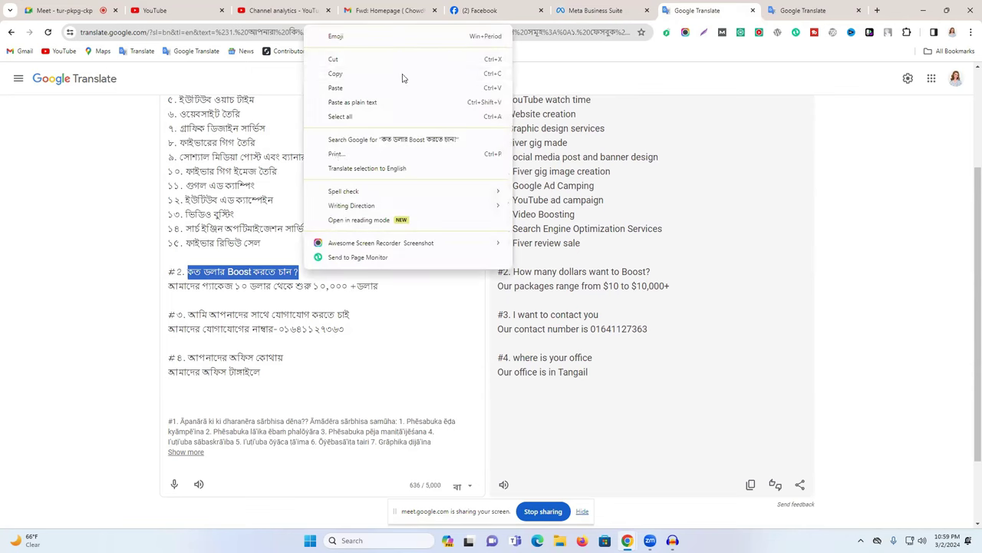
click(366, 77)
click(594, 10)
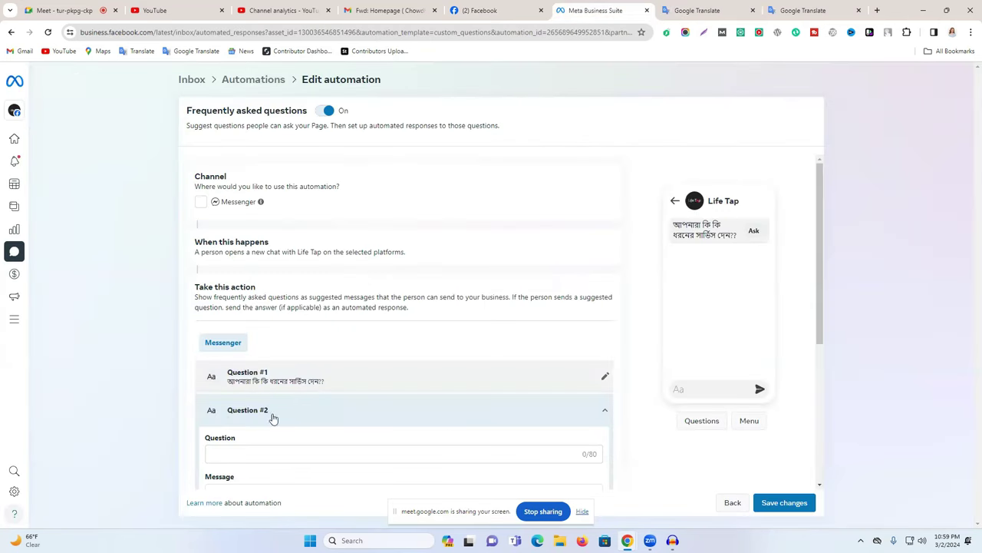
right_click(244, 454)
click(320, 320)
scroll(336, 336, down, 2)
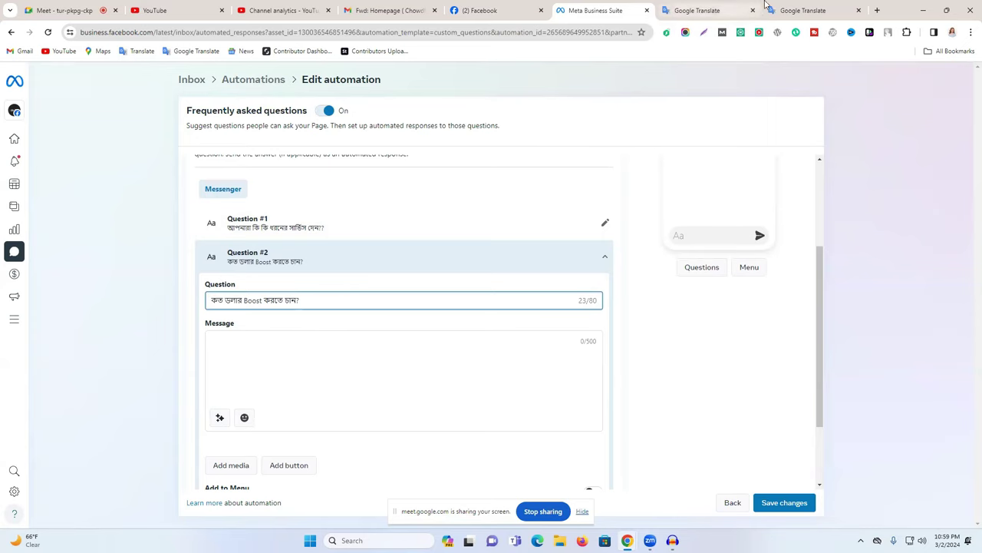
Step: Fill the Question #2 message with "আমাদের প্যাকেজ ১০ ডলার থেকে শুরু ১০,০০০ +ডলার", copied from the Bengali text in Google Translate
click(803, 10)
click(697, 6)
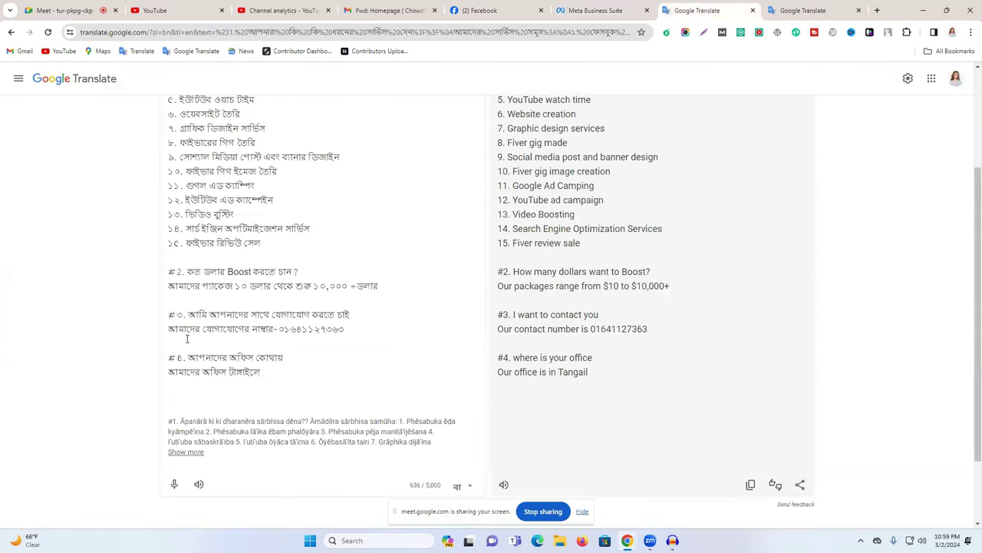
drag(169, 285, 377, 287)
right_click(377, 286)
click(438, 74)
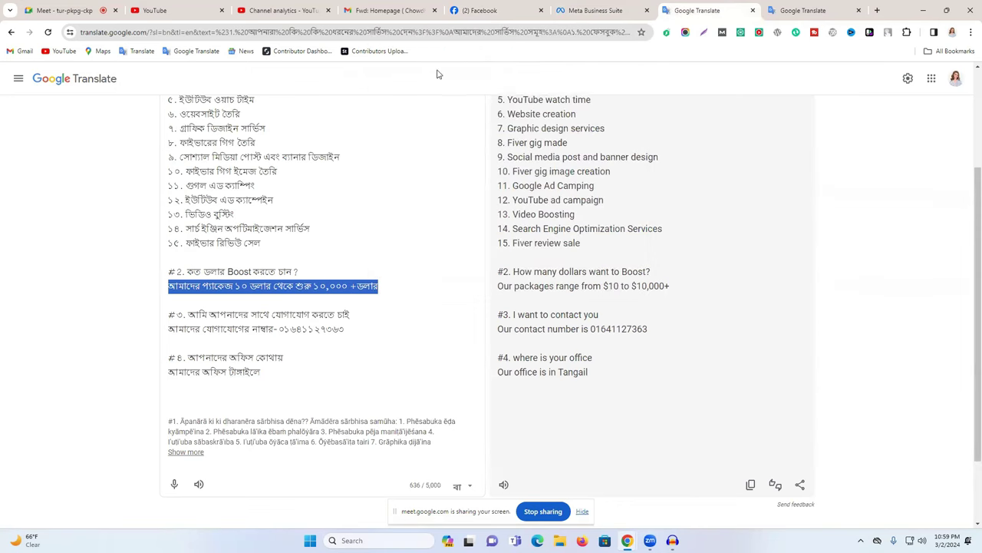
click(596, 10)
right_click(227, 337)
click(286, 202)
Step: Turn on Add to Menu for Question #2 and collapse the question
scroll(599, 417, down, 2)
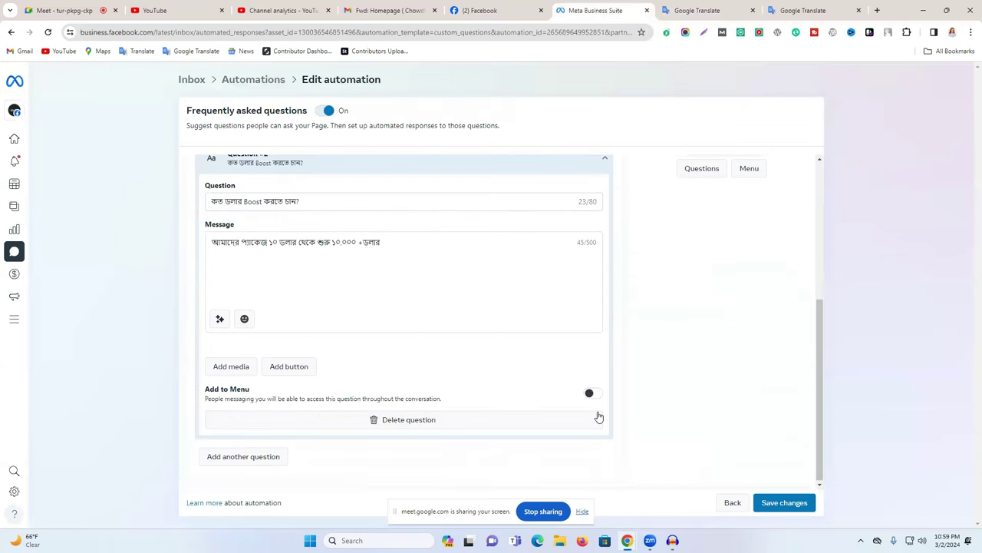
click(589, 394)
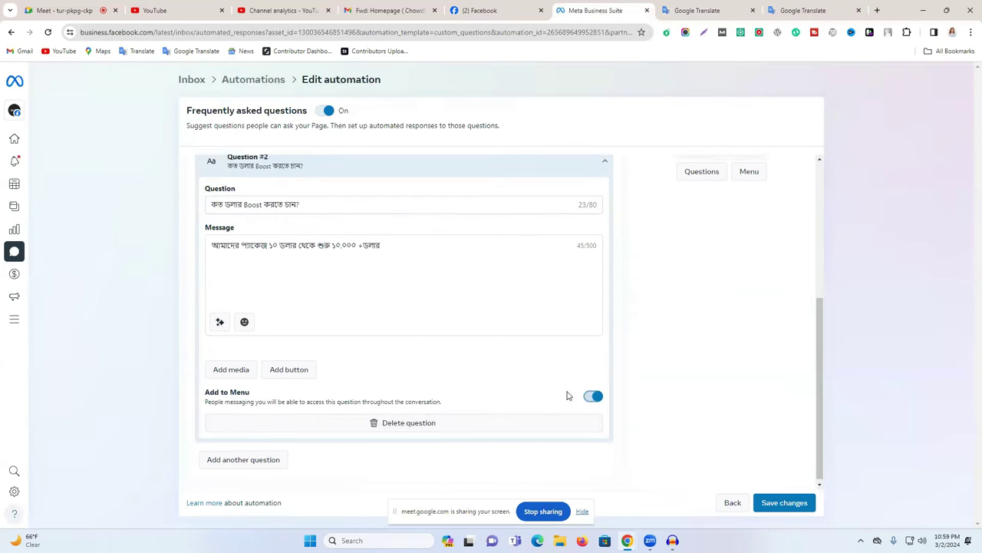
scroll(769, 360, up, 3)
click(604, 424)
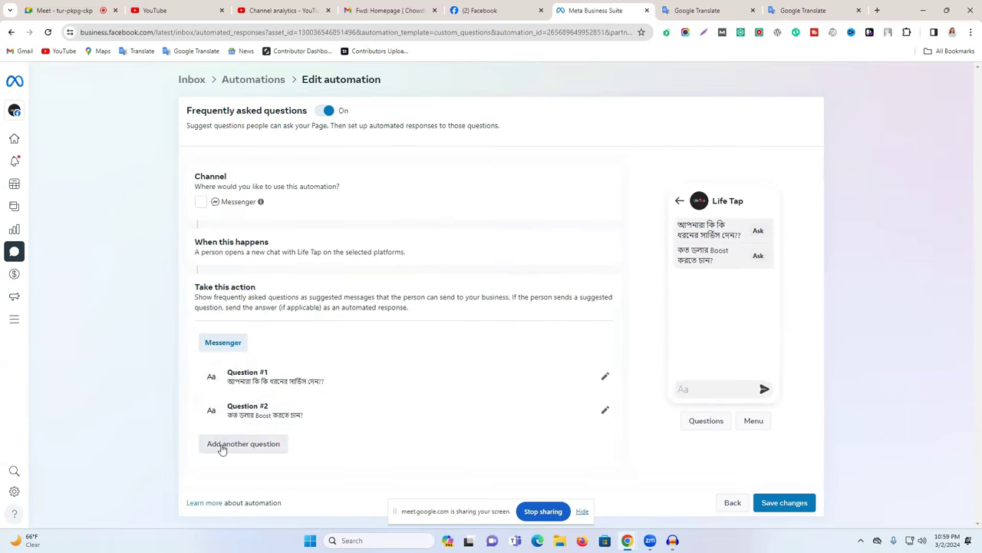
Step: Add Question #3 to the automation with the text "আপনাদের অফিস কোথায়", copied from item #4 of the Bengali text in Google Translate
click(222, 447)
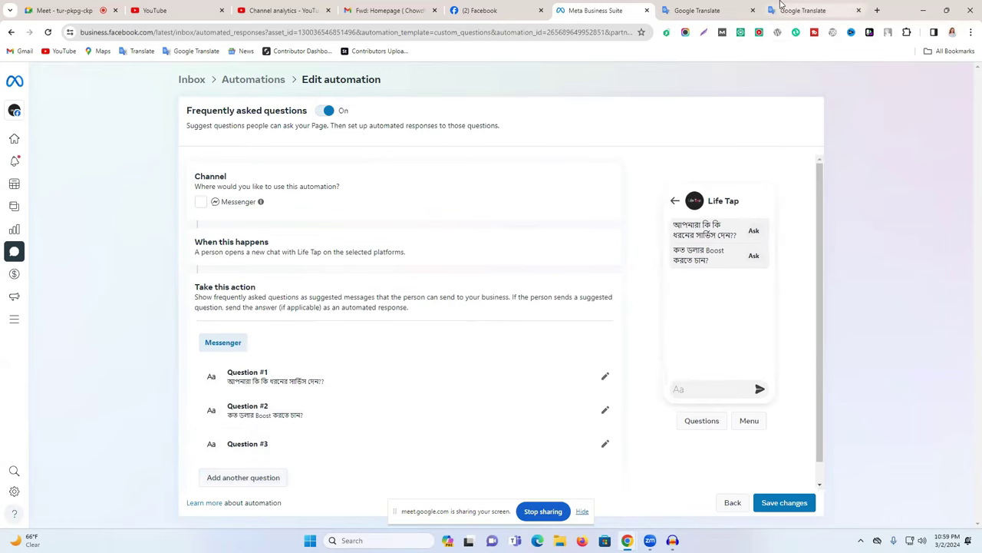
click(802, 10)
click(718, 7)
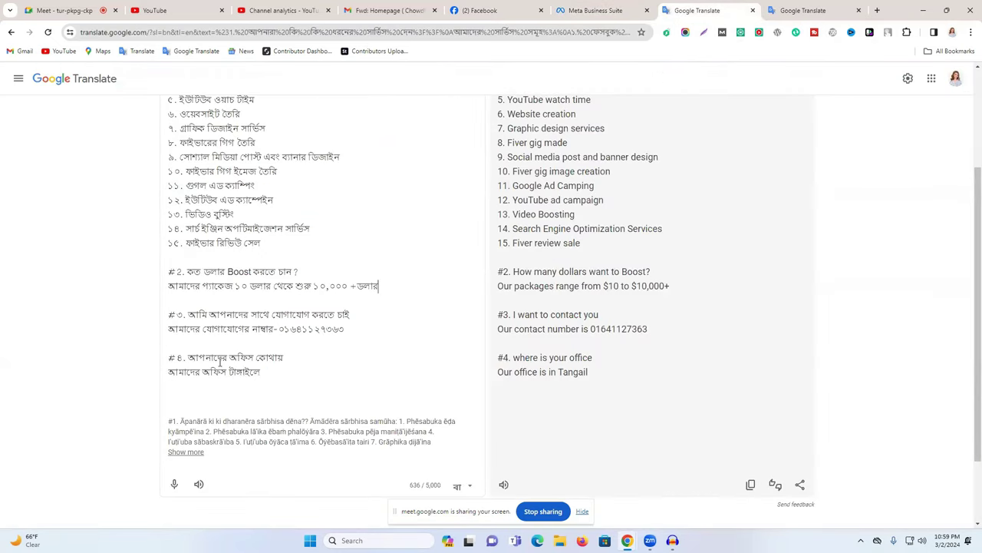
drag(187, 357, 298, 356)
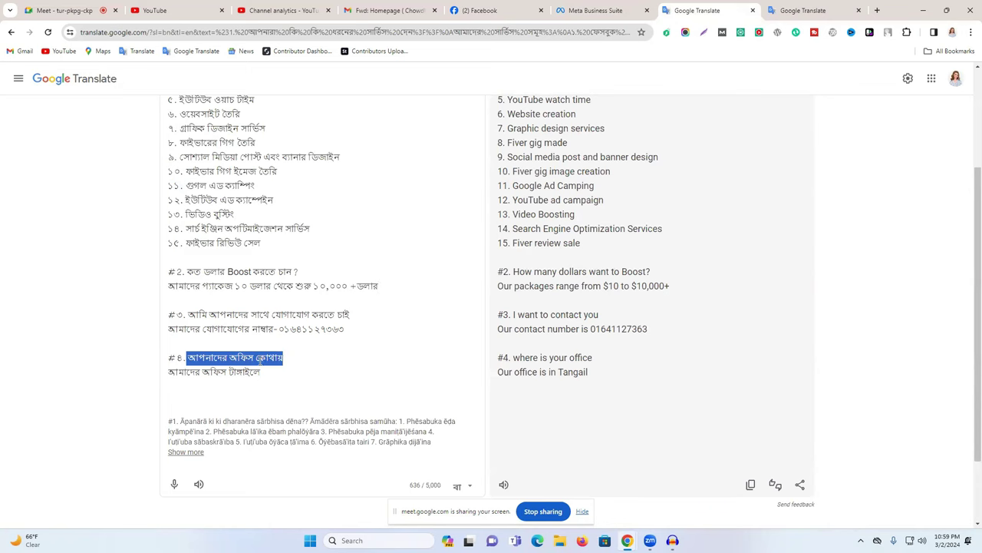
right_click(260, 359)
click(294, 148)
click(596, 10)
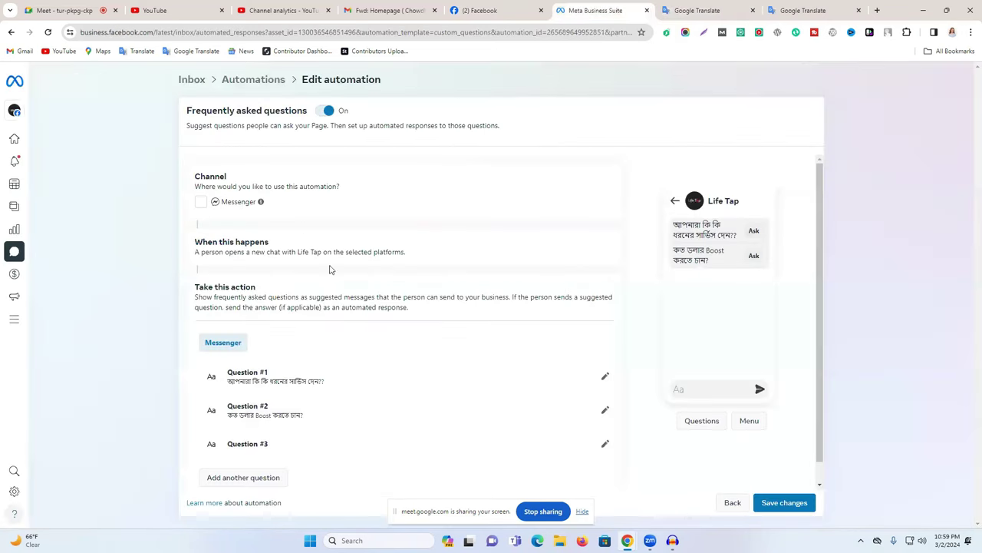
scroll(567, 408, down, 1)
click(605, 420)
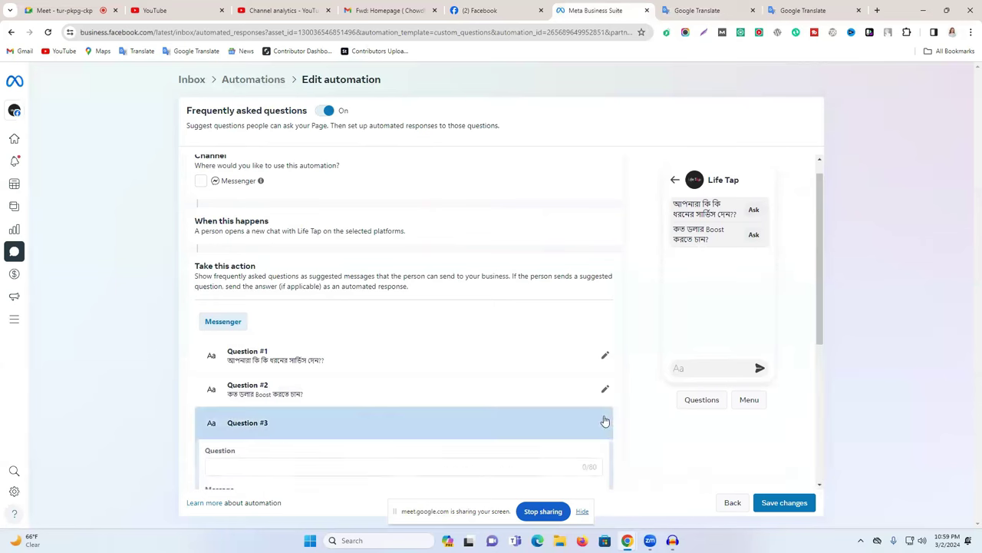
click(264, 463)
right_click(263, 463)
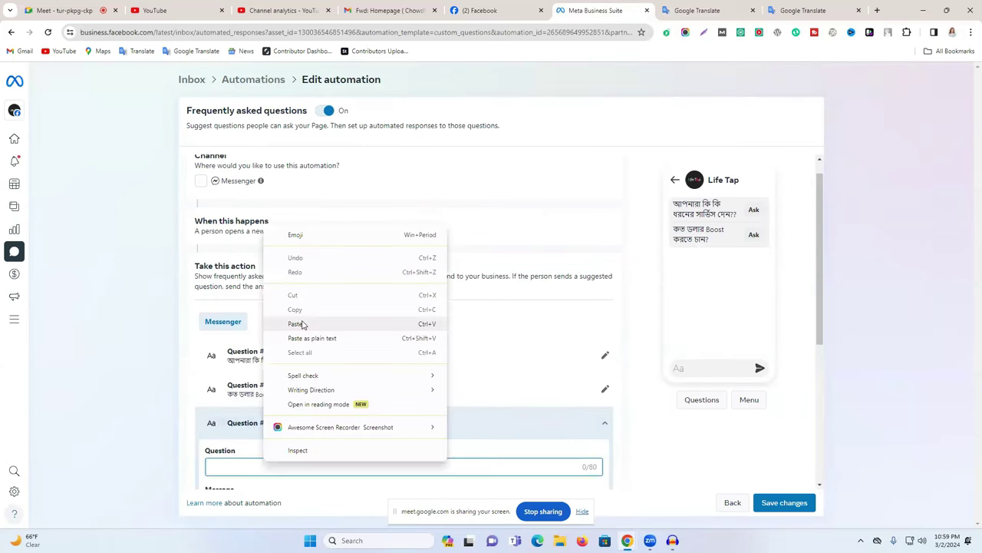
click(301, 324)
scroll(552, 397, down, 1)
click(576, 325)
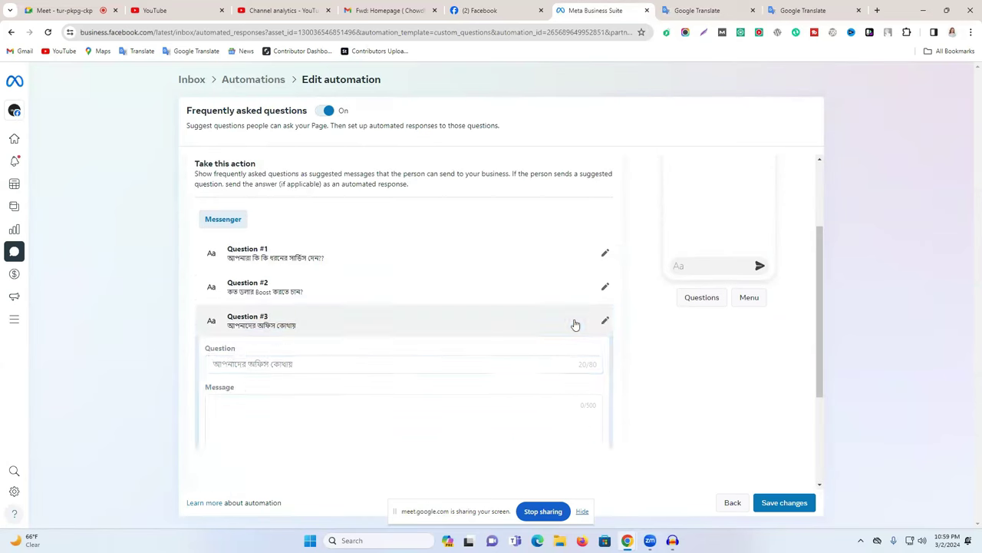
Step: Fill the Question #3 message with "আমাদের অফিস টাঙ্গাইলে", copied from the Bengali text in Google Translate, and collapse the question
click(704, 11)
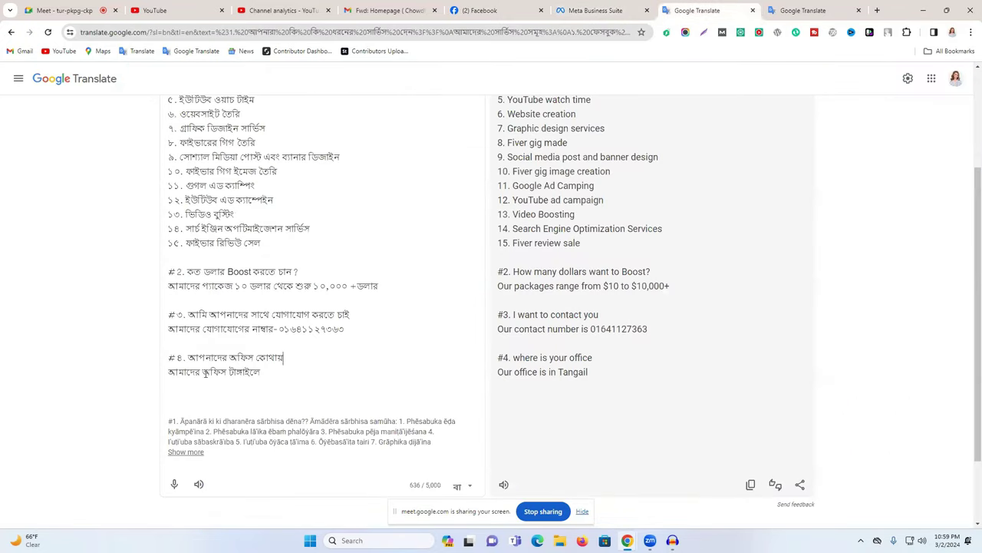
triple_click(202, 371)
right_click(219, 371)
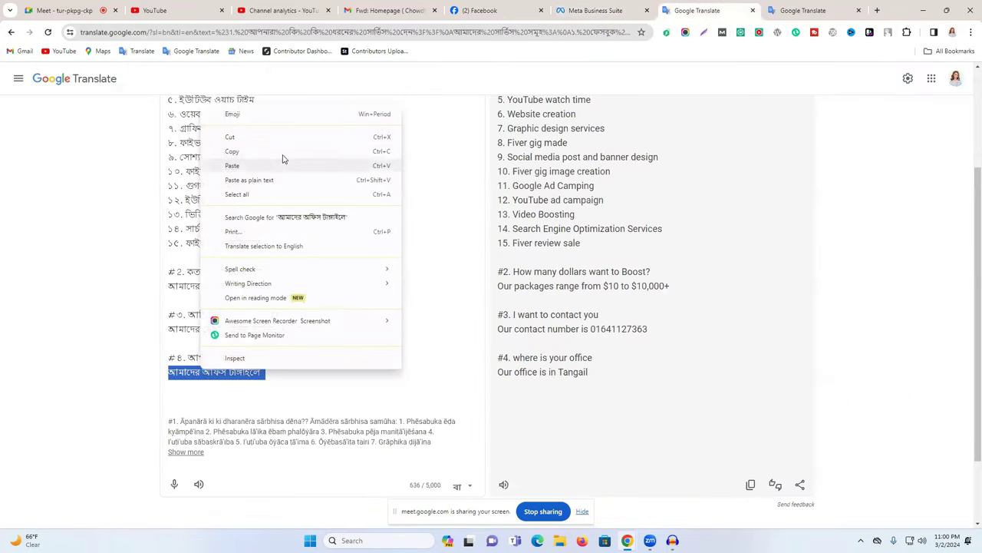
click(281, 151)
click(595, 11)
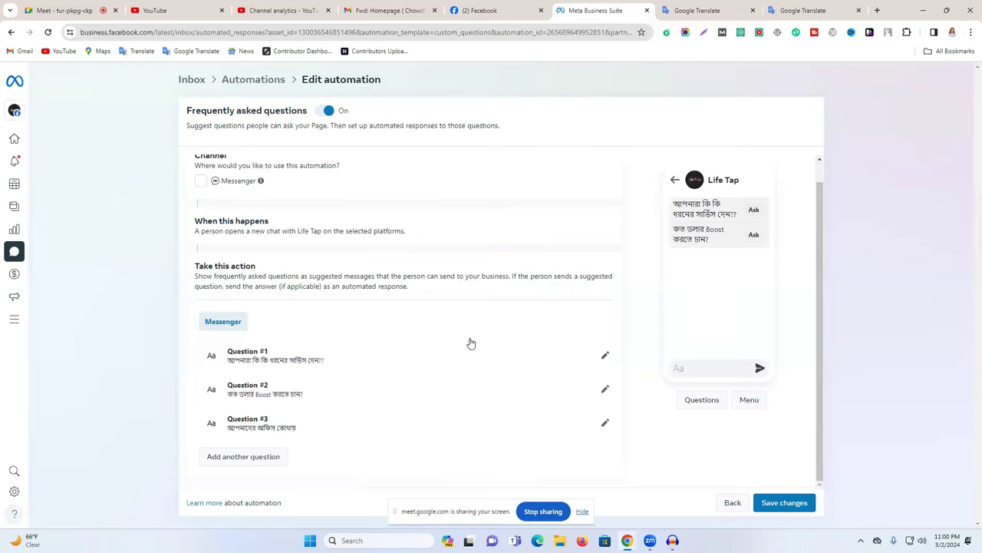
click(604, 422)
right_click(242, 417)
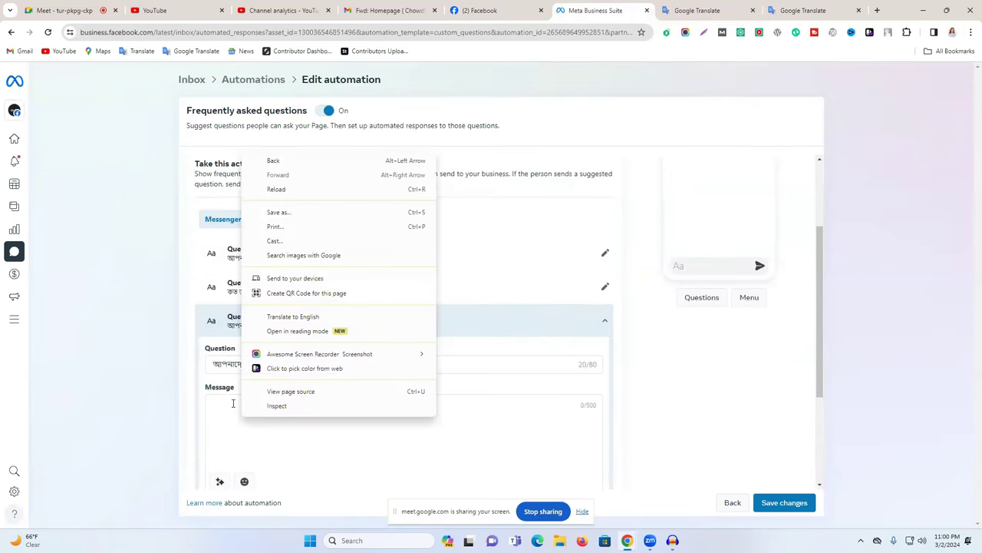
right_click(237, 402)
click(282, 264)
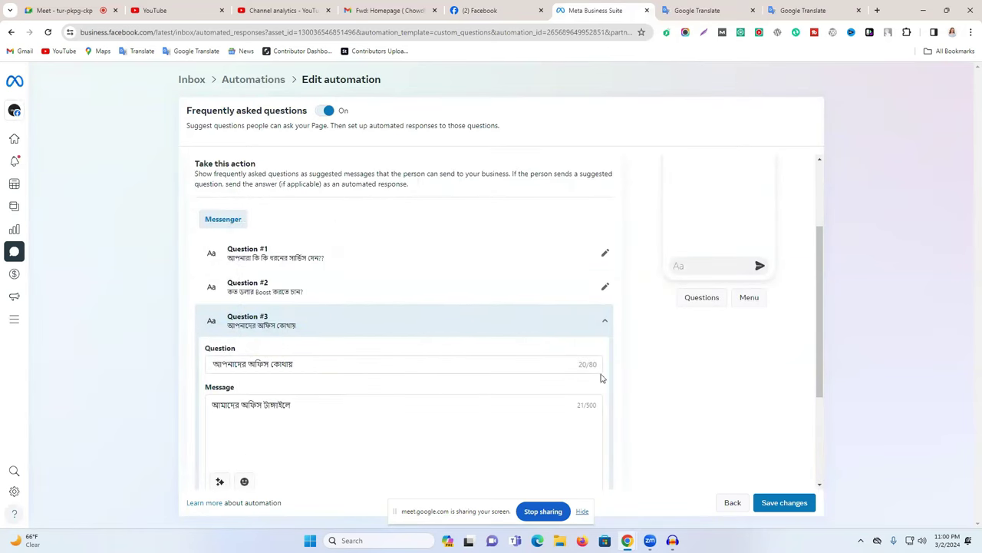
click(603, 323)
Step: Add Question #4 to the automation with the text "আমি আপনাদের সাথে যোগাযোগ করতে চাই", copied from item #3 of the Bengali text in Google Translate
click(239, 461)
click(804, 10)
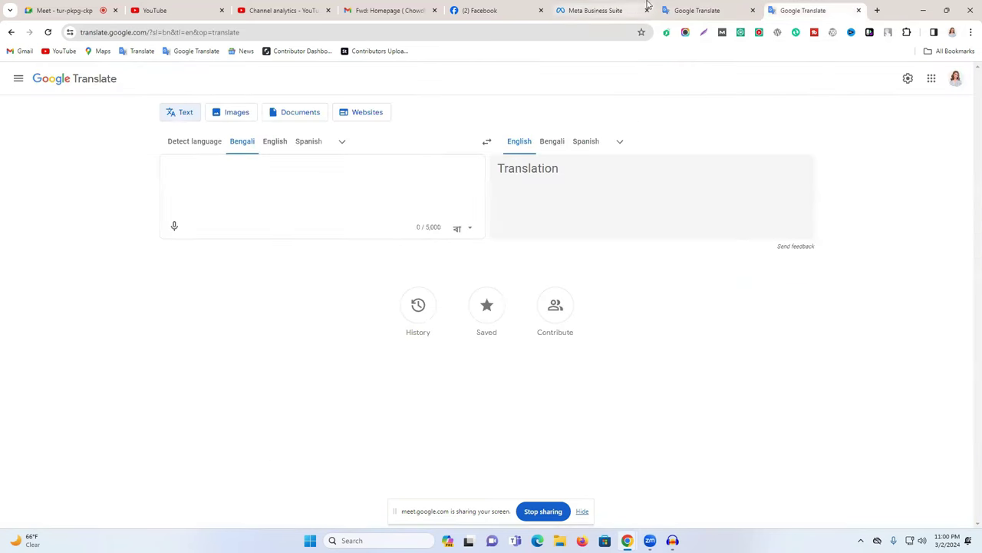
click(696, 10)
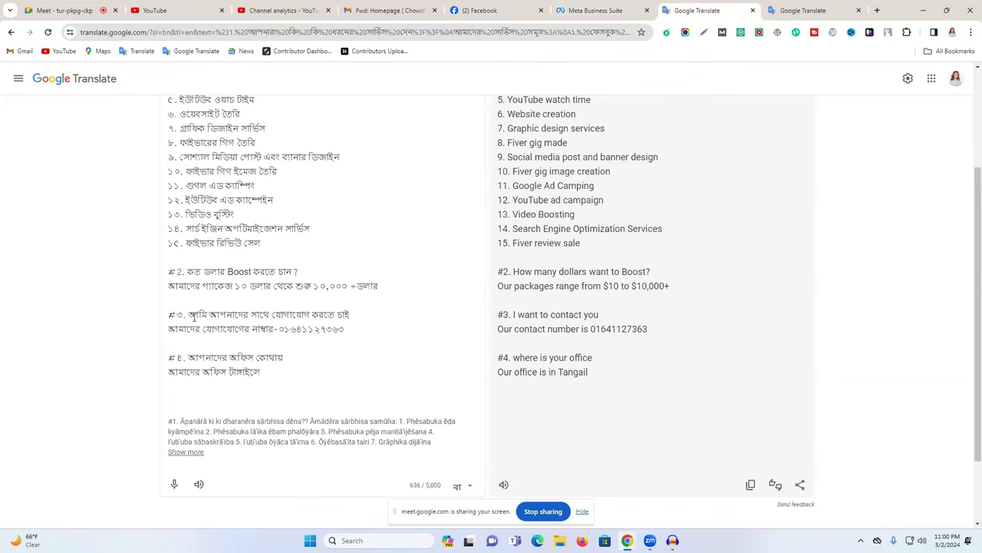
drag(190, 315, 352, 315)
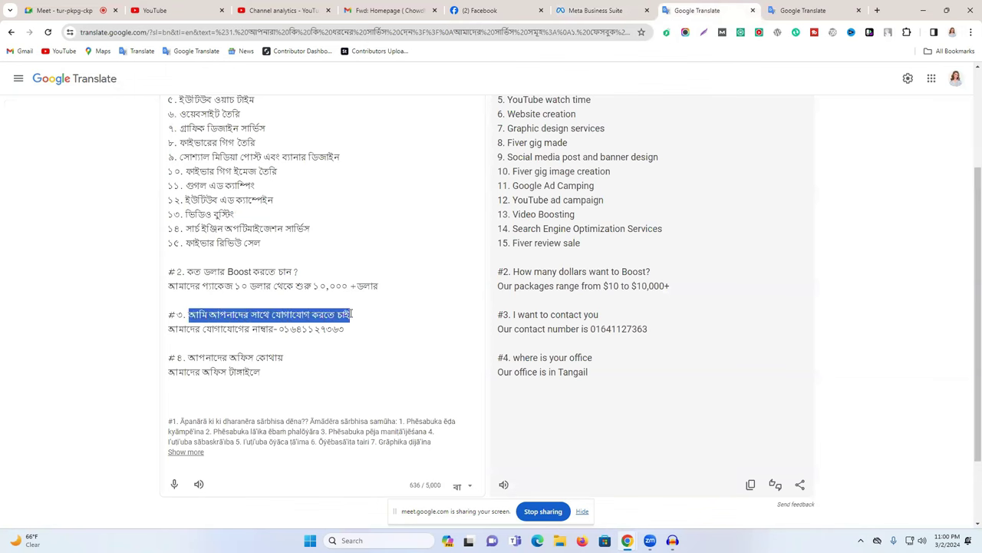
right_click(344, 314)
click(415, 97)
click(610, 8)
scroll(292, 284, down, 2)
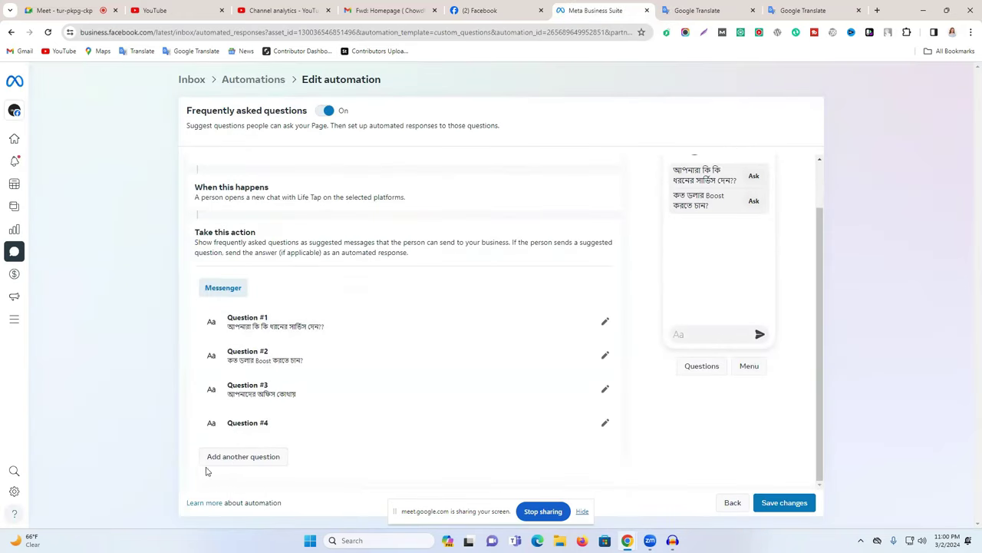
click(602, 423)
click(235, 465)
right_click(235, 465)
click(311, 325)
Step: Fill the Question #4 message with the Bengali contact-number line under item #3 in Google Translate, and collapse the question
scroll(309, 327, down, 3)
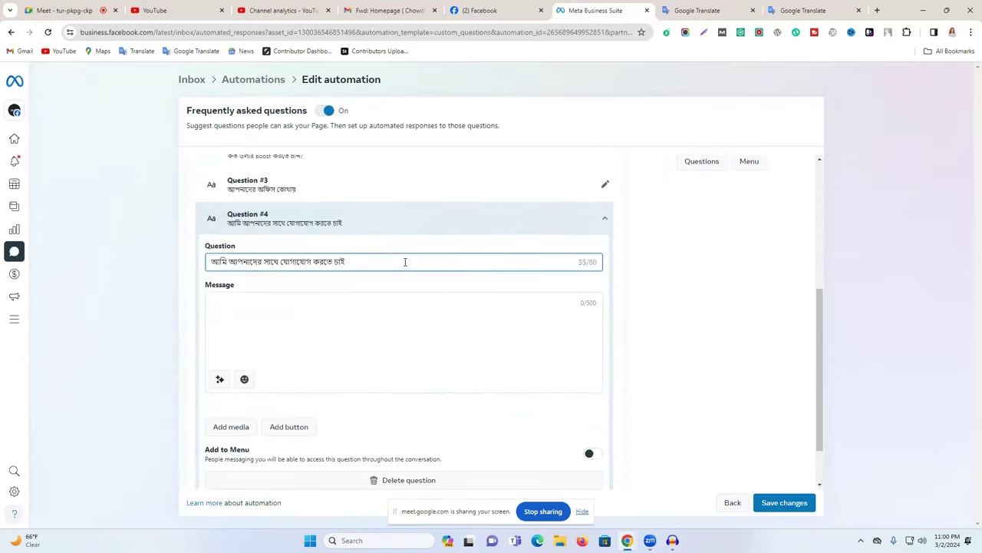
click(799, 6)
click(697, 10)
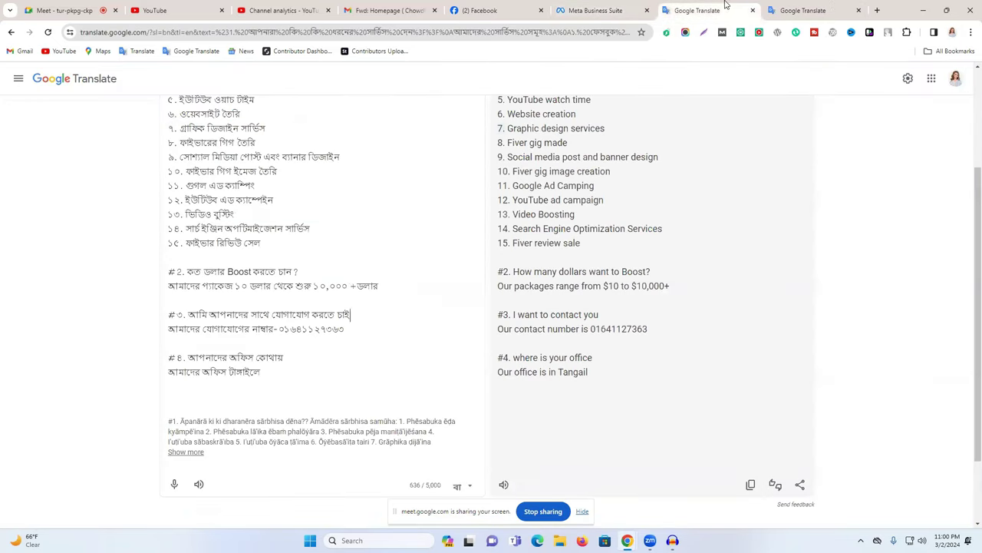
triple_click(189, 328)
right_click(193, 328)
click(299, 112)
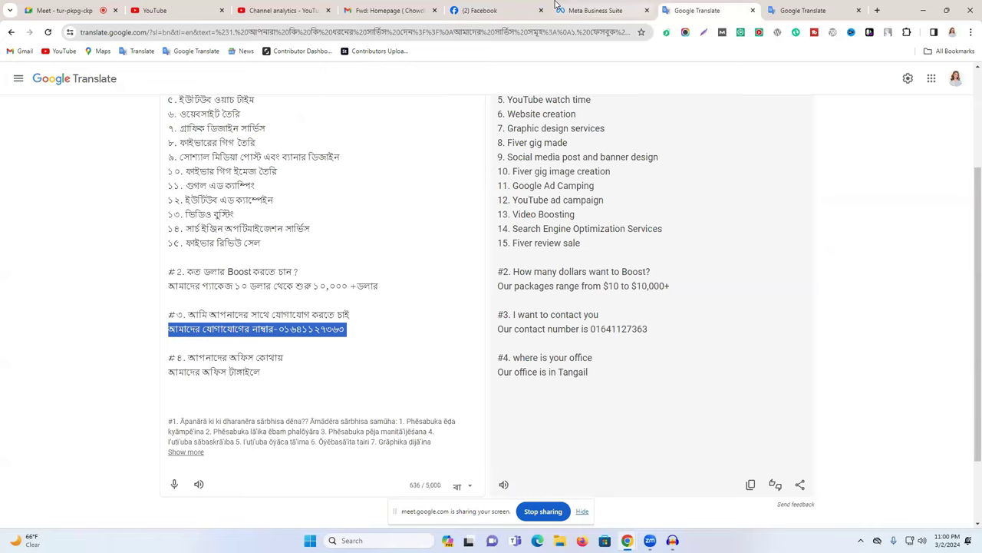
click(558, 6)
right_click(241, 300)
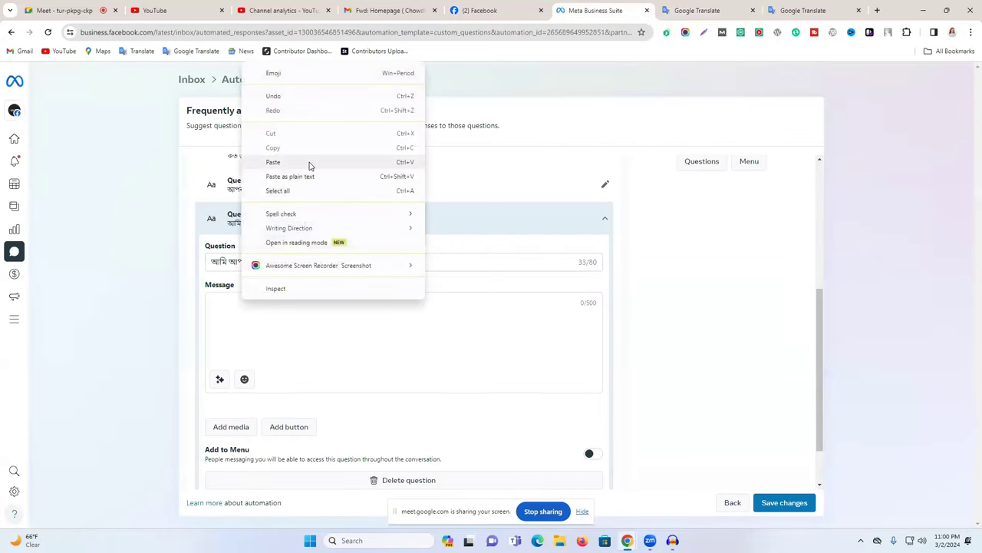
click(309, 162)
click(606, 219)
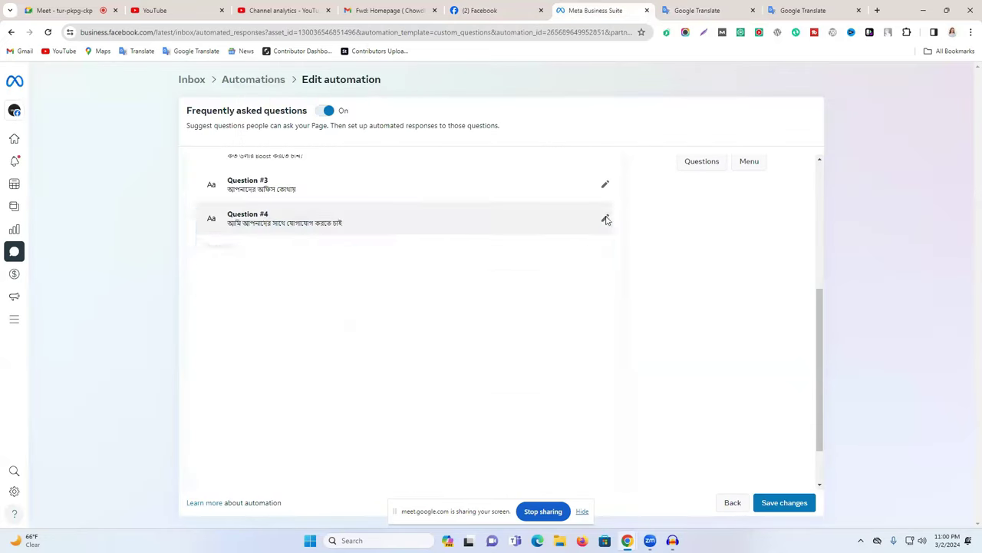
Step: Reopen Question #4 and turn on Add to Menu for it
click(604, 422)
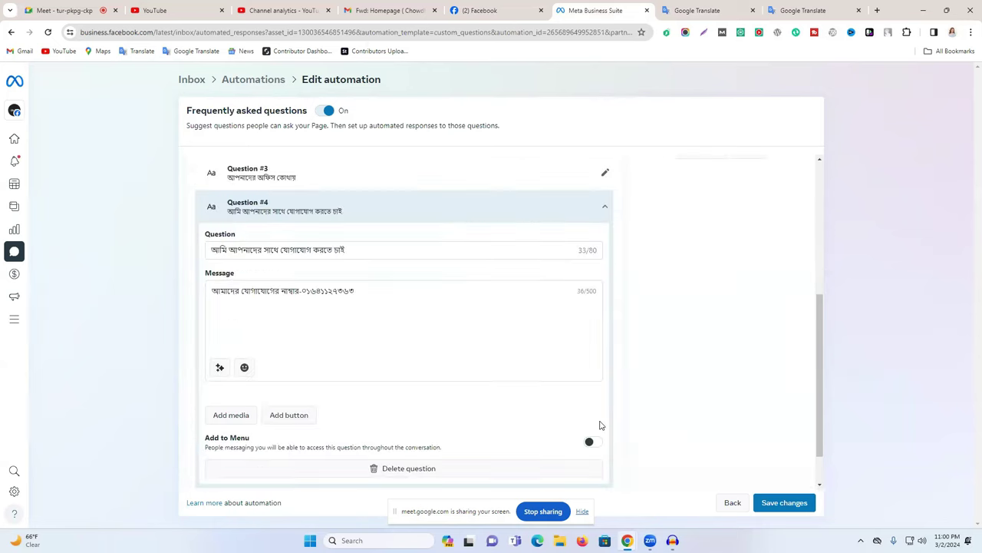
scroll(601, 425, down, 1)
click(591, 395)
scroll(587, 281, up, 2)
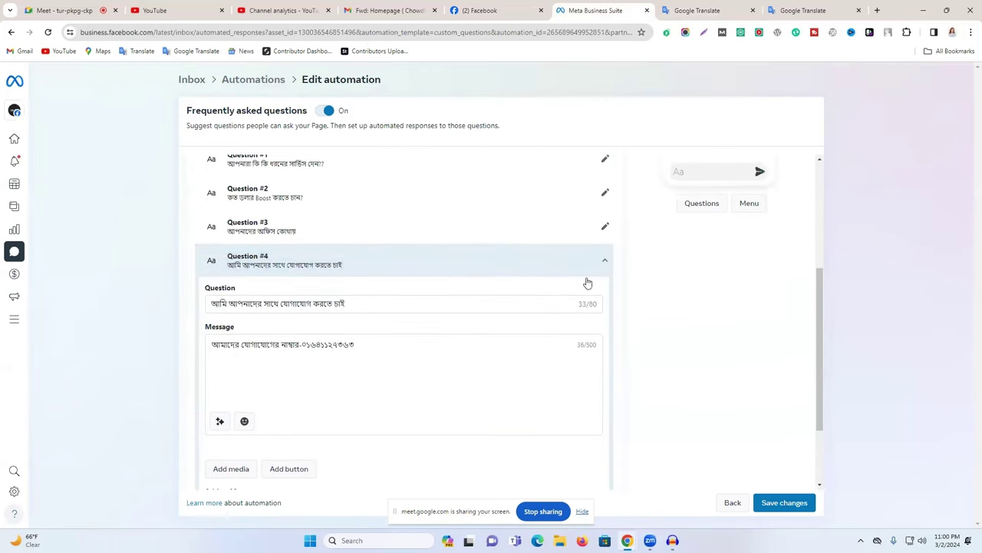
Step: Turn on Add to Menu for Question #3 and collapse both open questions
click(603, 228)
click(591, 460)
scroll(606, 452, up, 2)
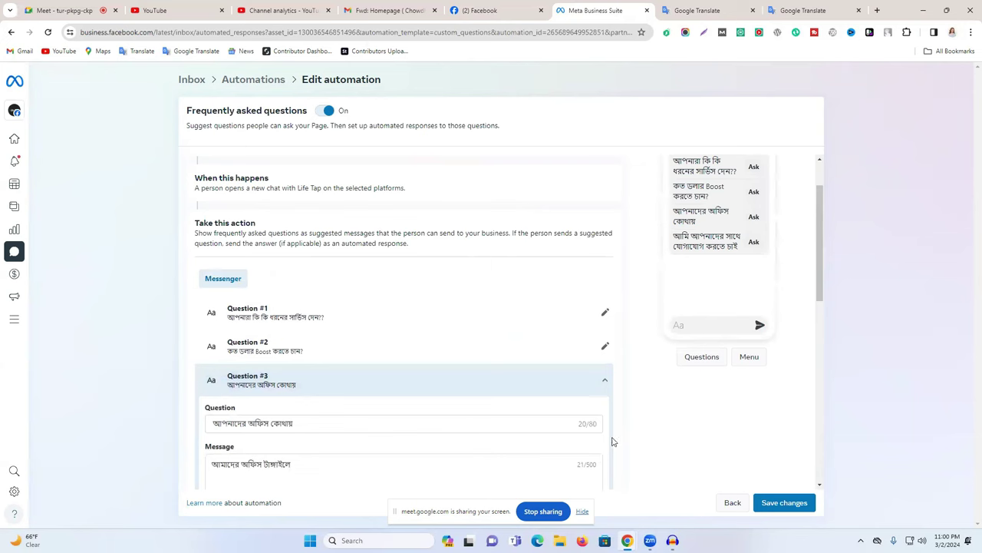
click(603, 380)
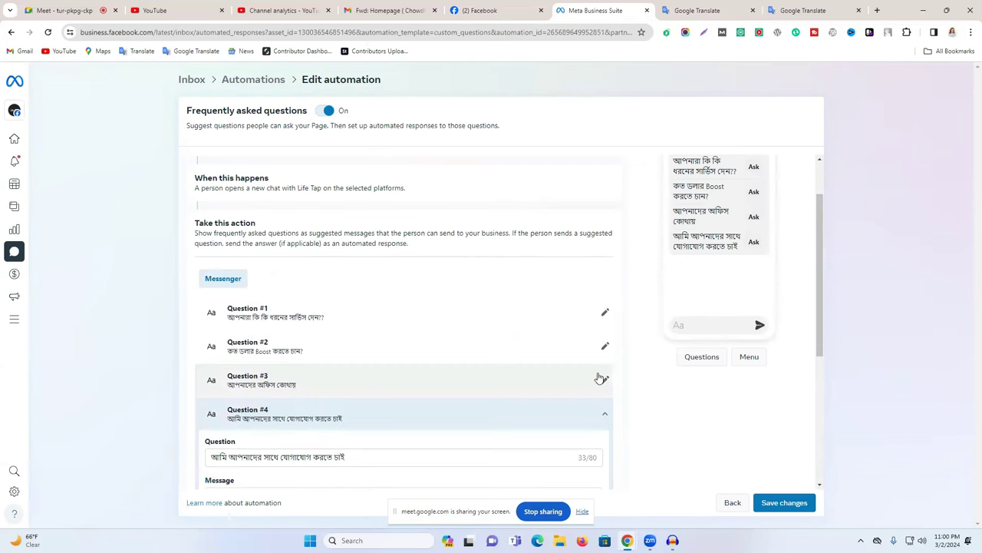
click(604, 418)
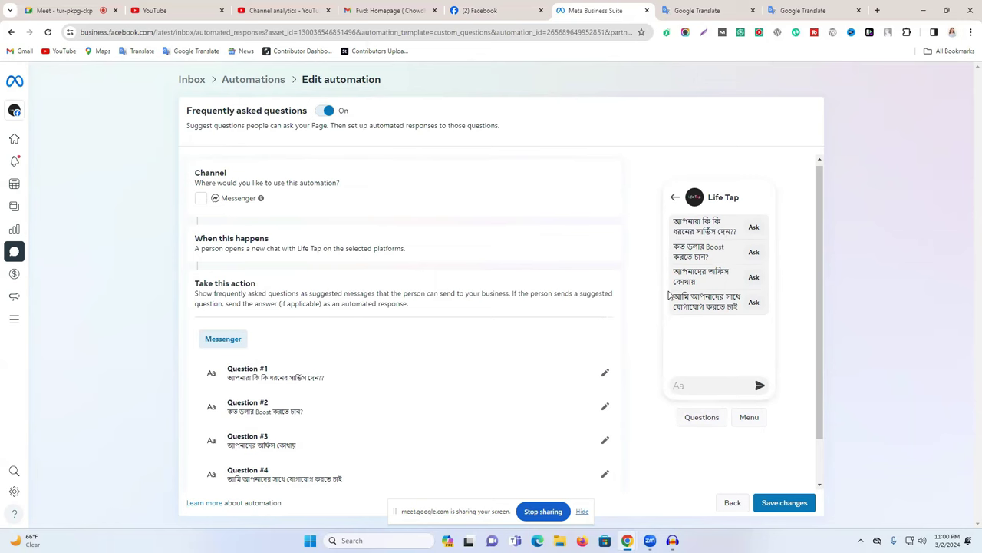
scroll(668, 292, up, 1)
Step: Switch to Facebook, open the list of managed Pages and check the Life Tap notifications for new messages
click(516, 8)
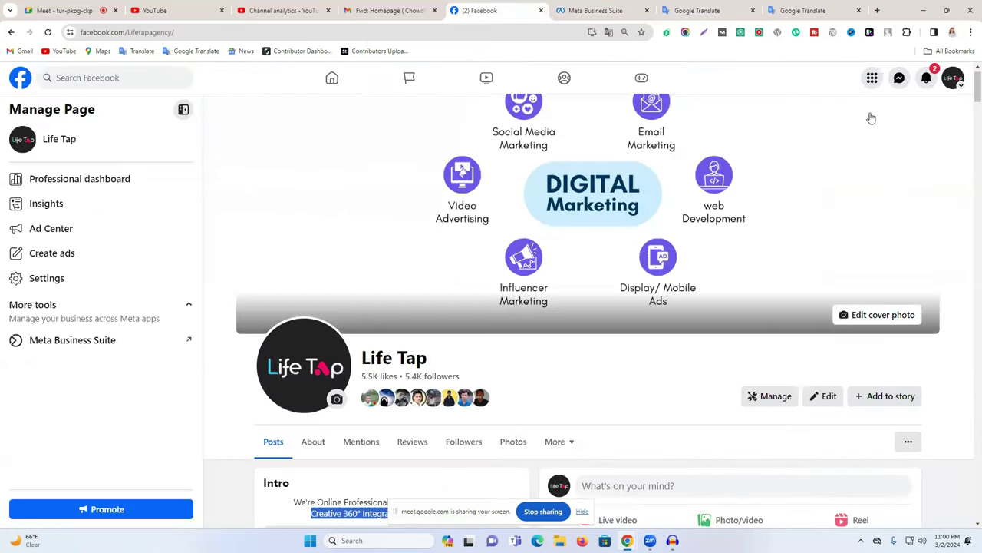
click(430, 78)
click(110, 77)
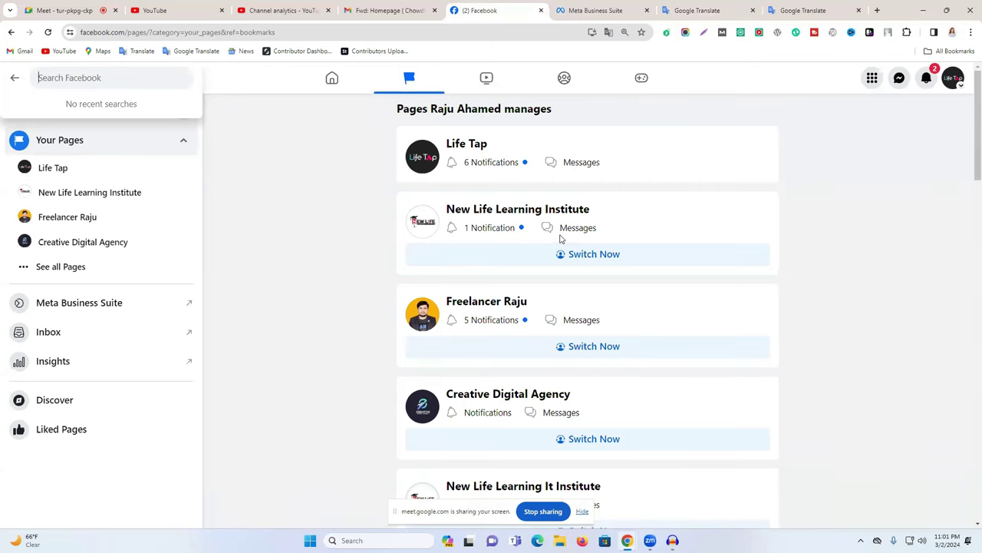
click(926, 77)
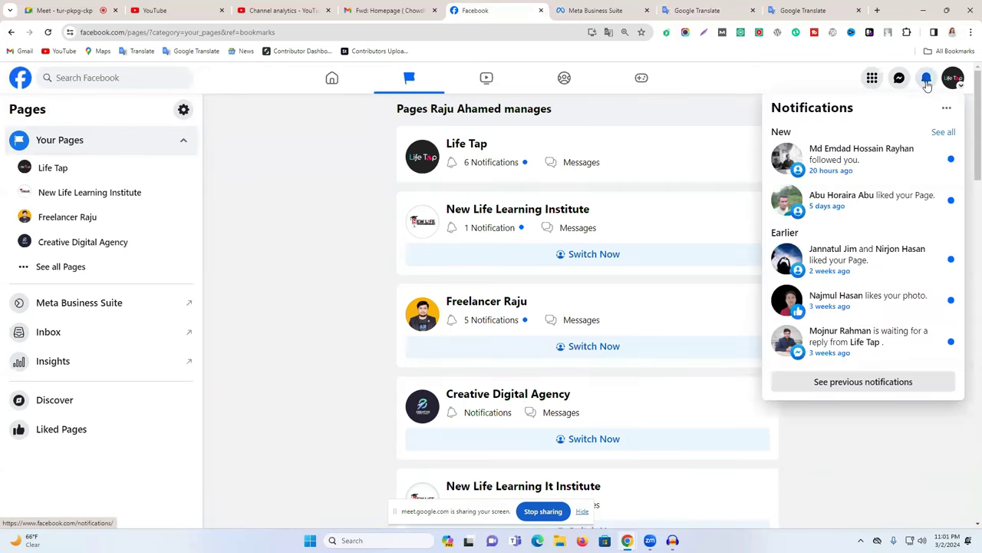
click(386, 171)
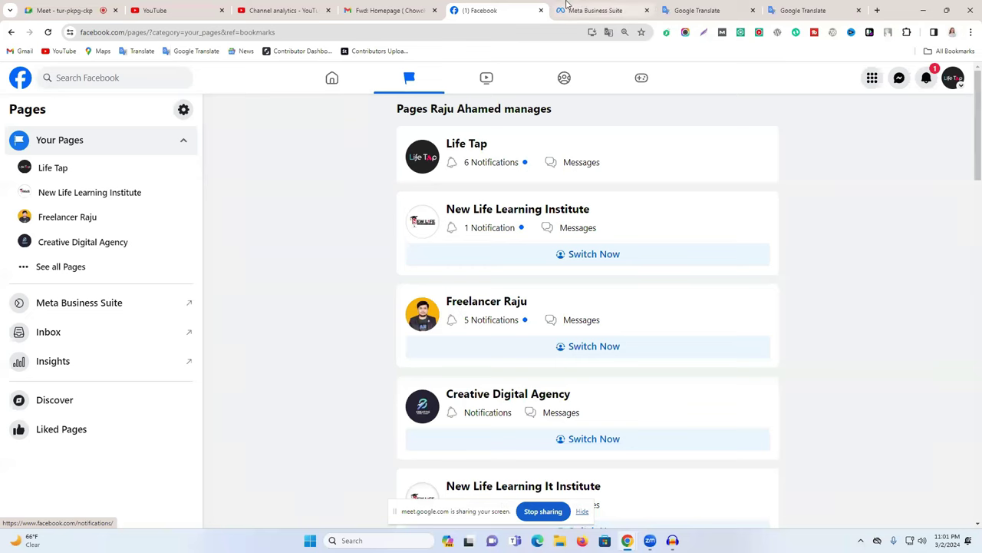
click(929, 80)
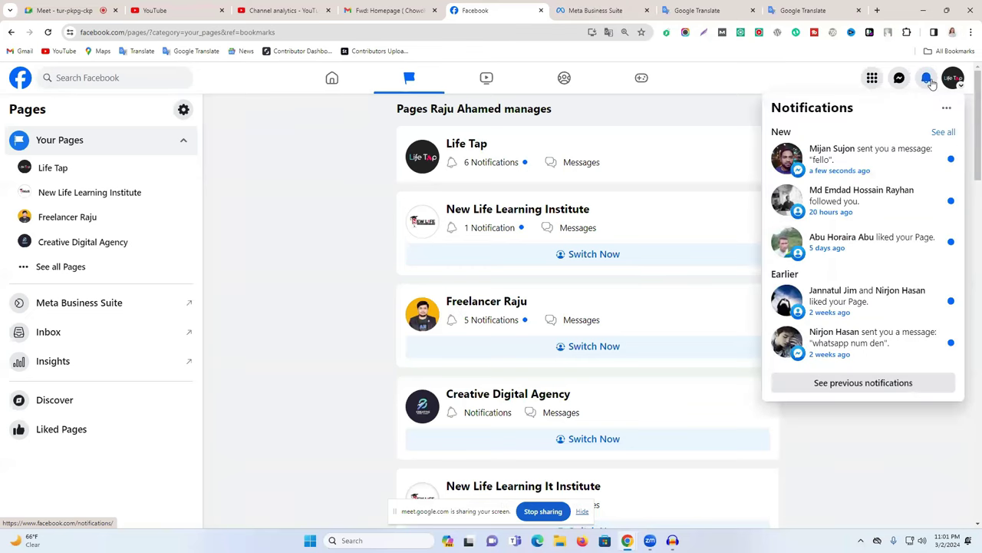
Step: Save the Frequently asked questions automation in Meta Business Suite and reopen it for editing
click(577, 7)
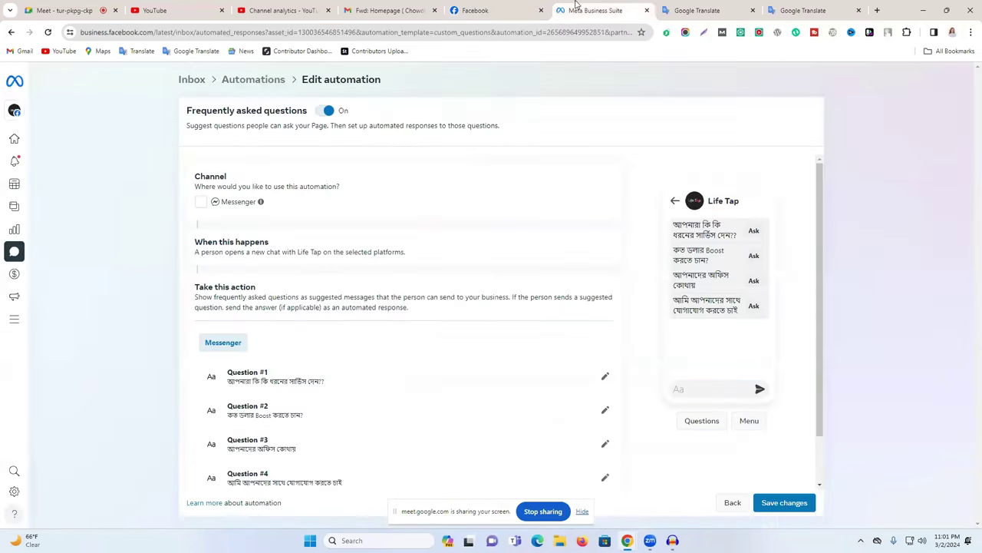
click(778, 504)
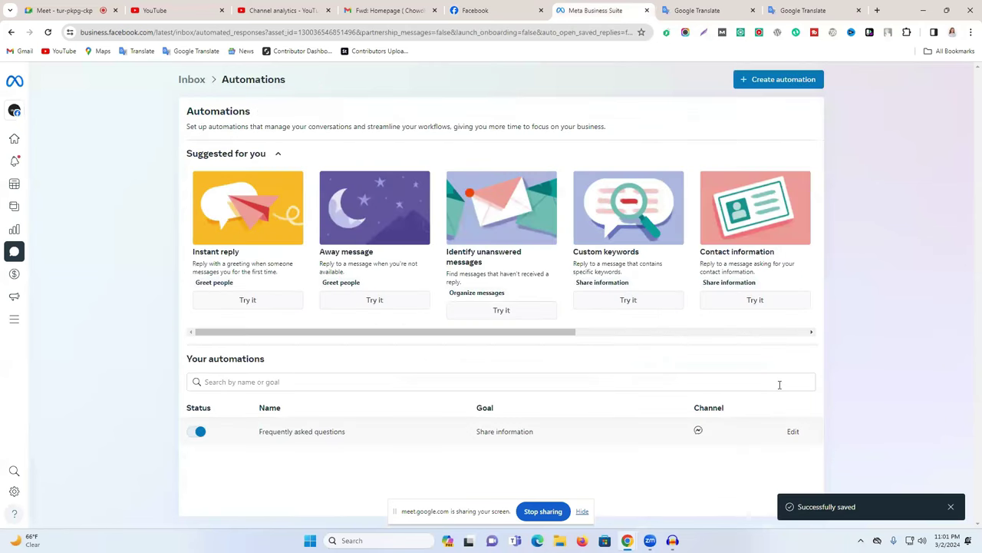
click(795, 434)
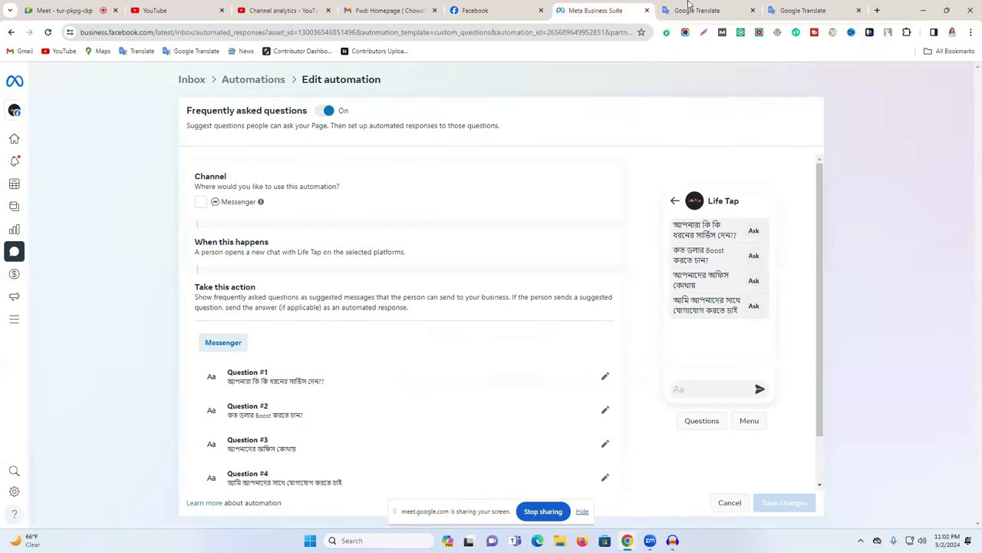
Step: Open the Life Tap page on Facebook and copy its web address
click(499, 10)
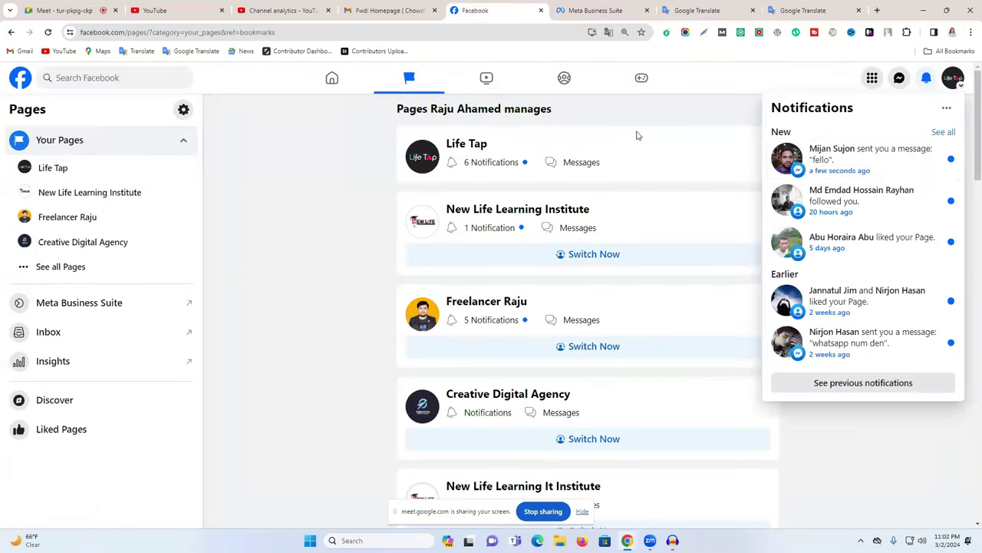
click(368, 161)
click(469, 145)
click(181, 35)
right_click(181, 35)
click(249, 131)
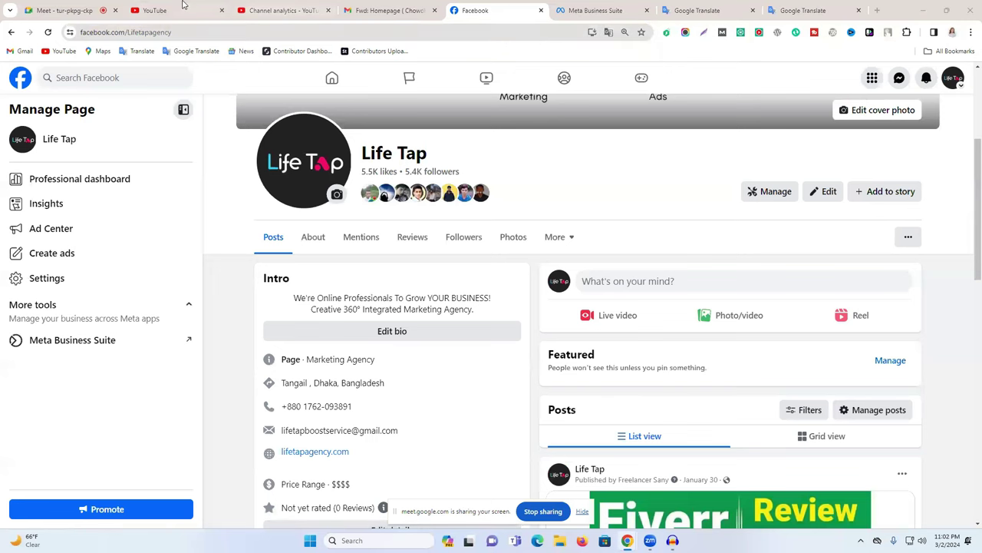
Step: Send the copied Life Tap page link in the Google Meet in-call messages and close the chat
click(61, 10)
click(938, 508)
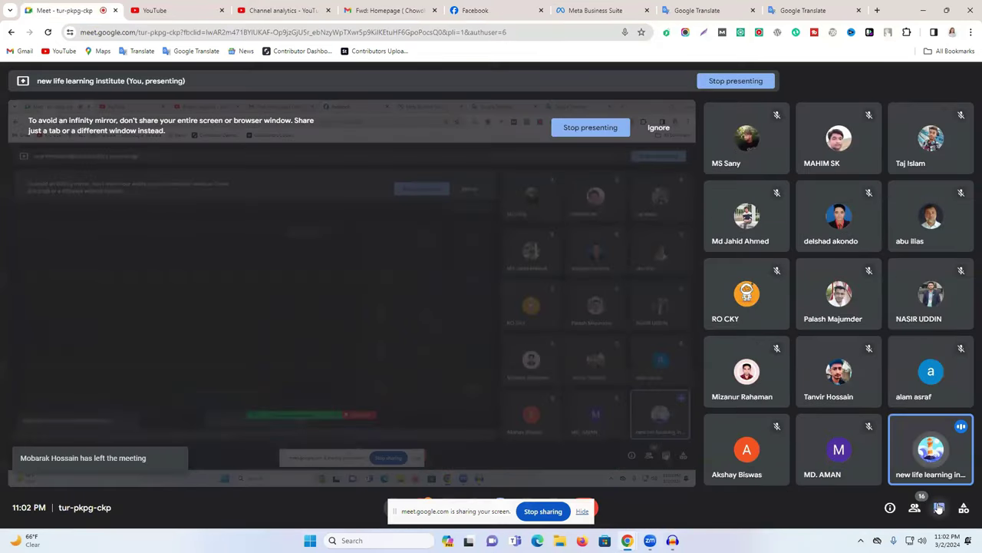
right_click(871, 466)
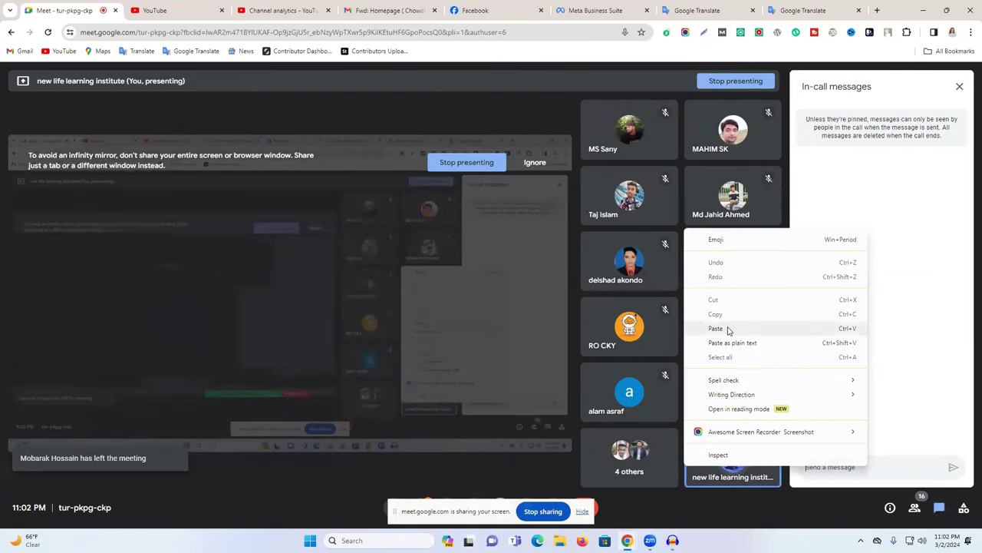
click(725, 328)
click(953, 467)
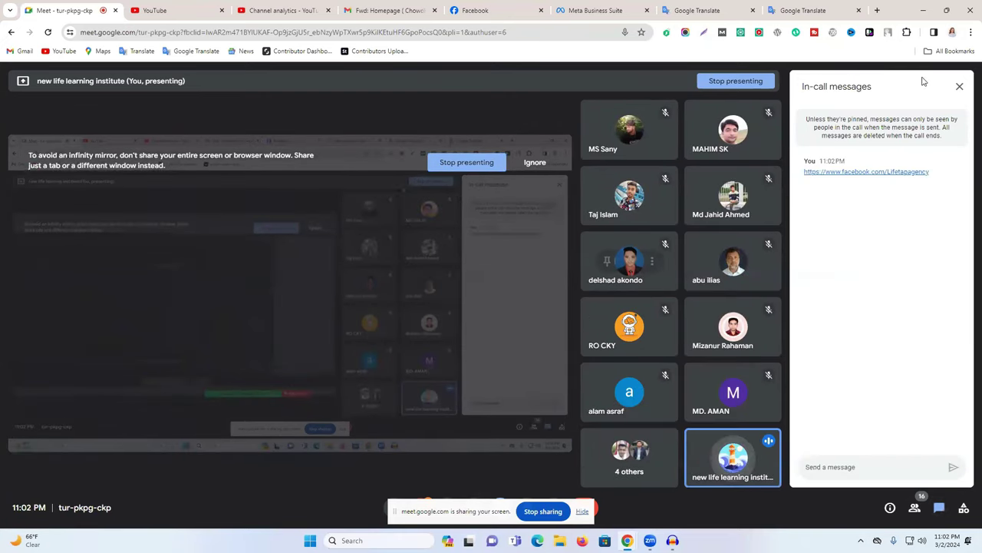
click(960, 86)
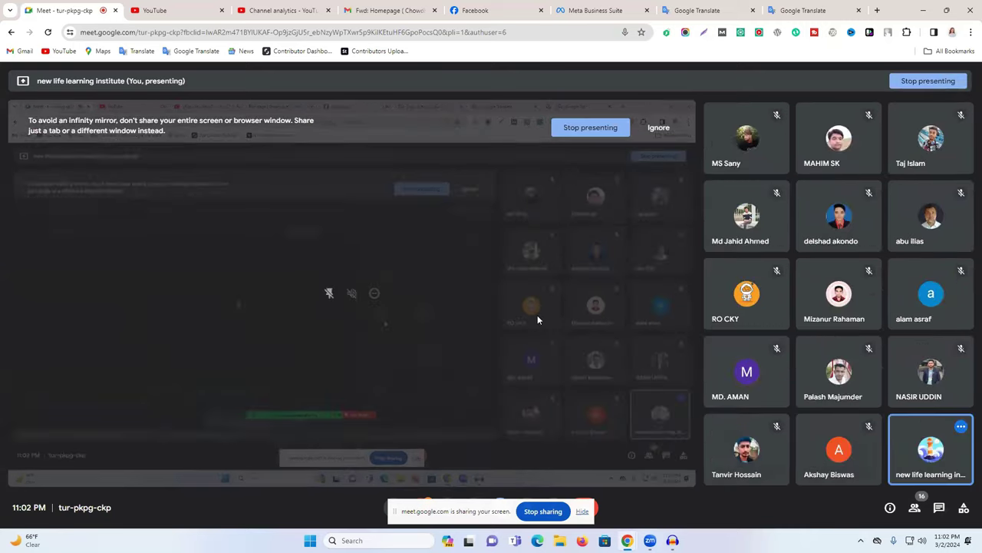
Step: Open the page's Messenger inbox from Facebook, and toggle the Messenger channel checkbox of the Frequently asked questions automation
click(671, 480)
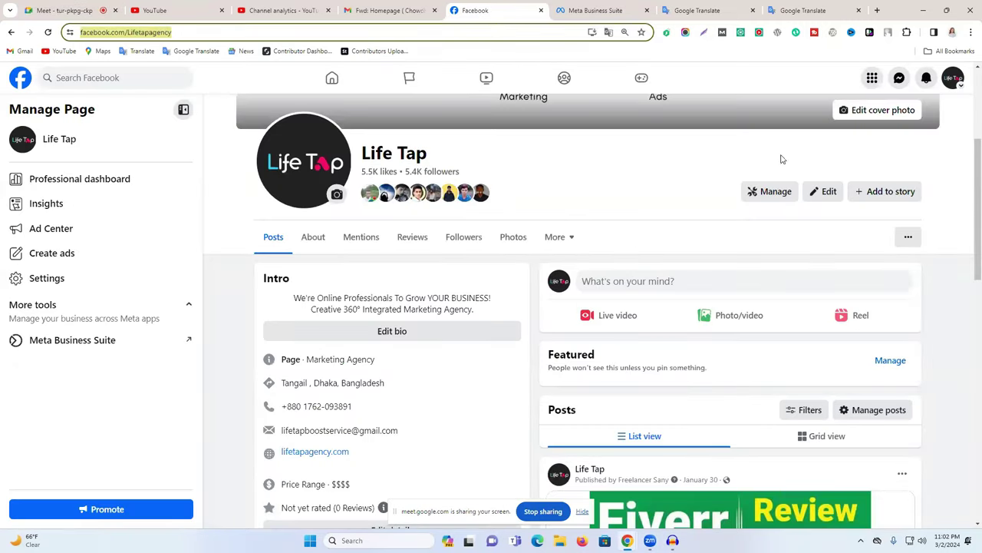
click(896, 80)
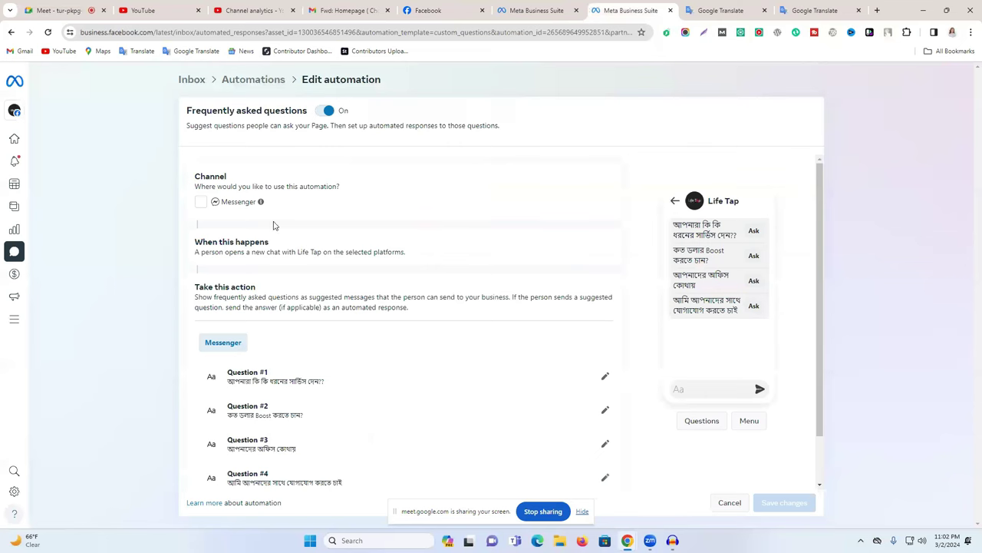
click(201, 203)
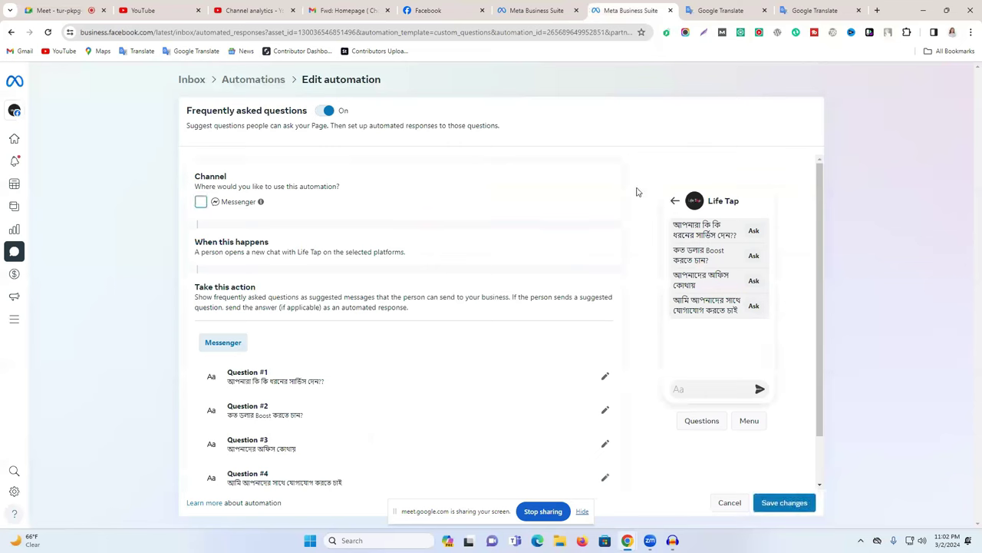
Step: Open the inbox from Facebook again and view the newest Messenger conversation in Meta Business Suite for automation replies
click(468, 6)
click(899, 77)
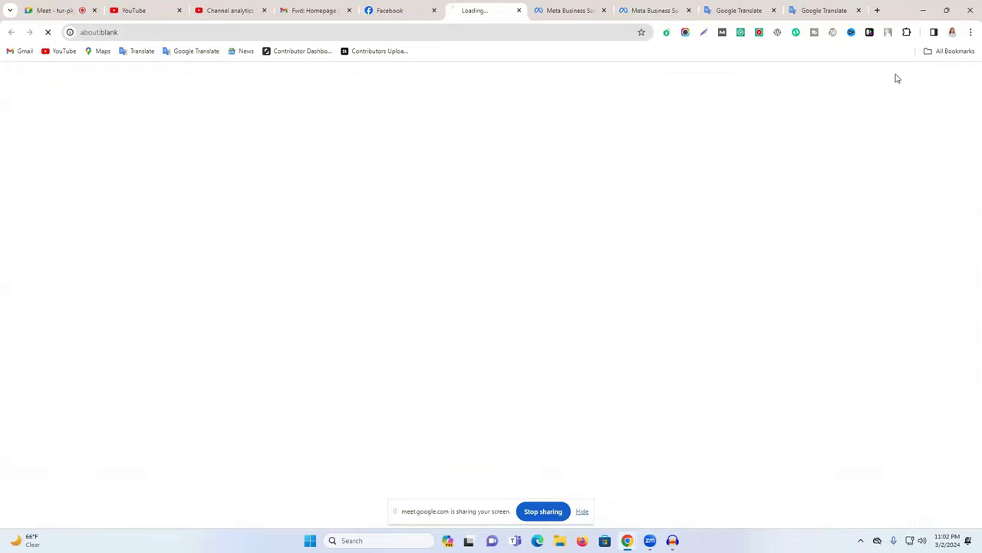
click(653, 10)
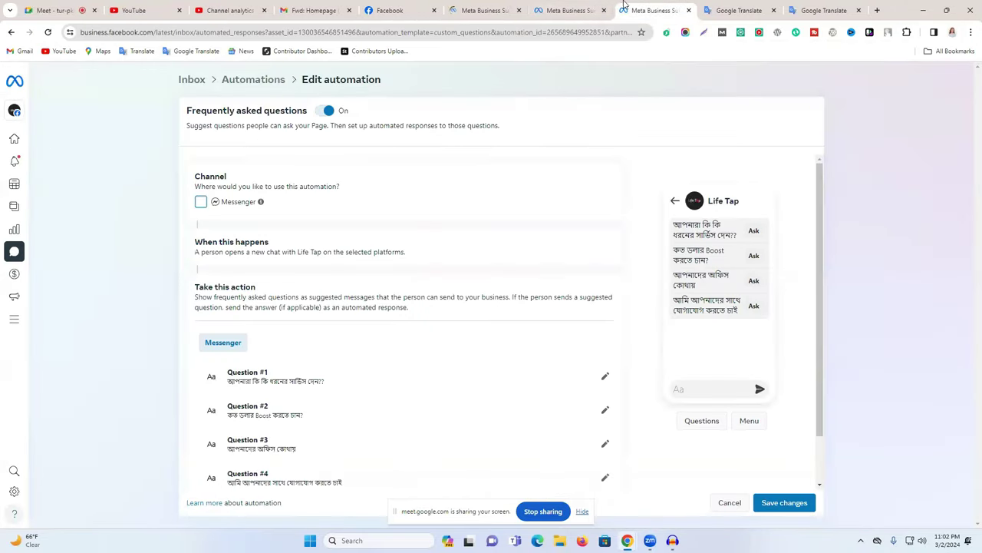
click(572, 10)
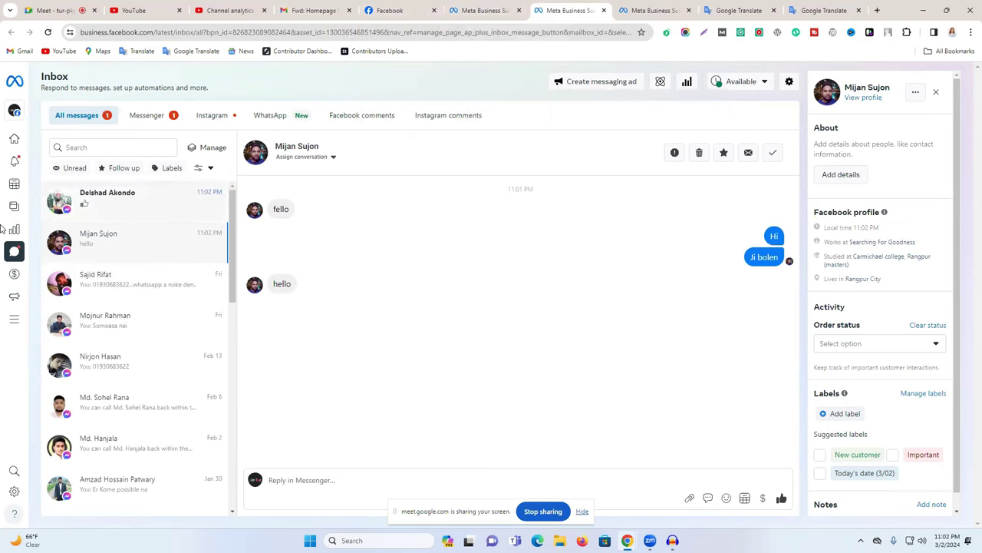
click(98, 195)
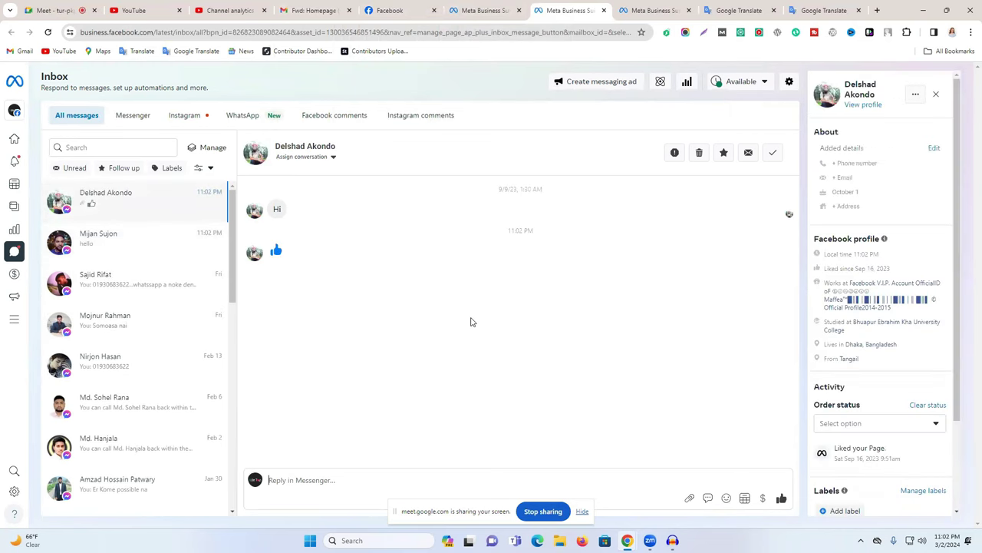
Step: Toggle the Messenger channel checkbox of the Frequently asked questions automation, save the changes, and check the newest inbox conversation
click(489, 9)
click(648, 9)
click(200, 202)
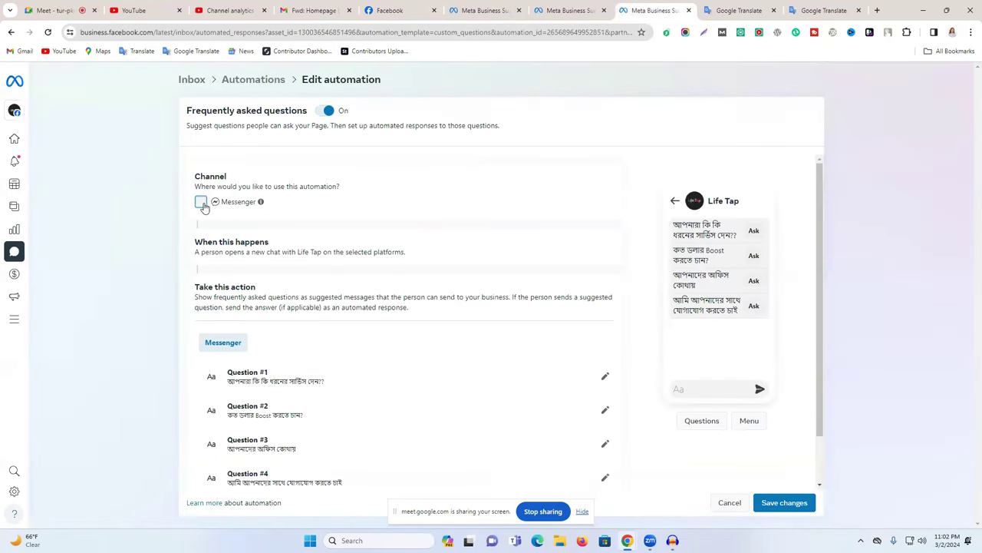
click(786, 502)
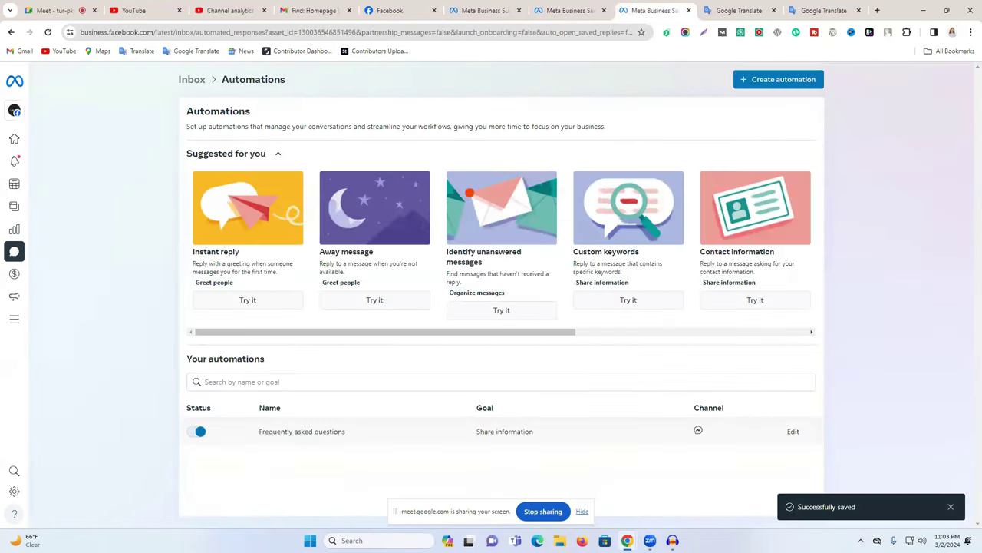
click(560, 5)
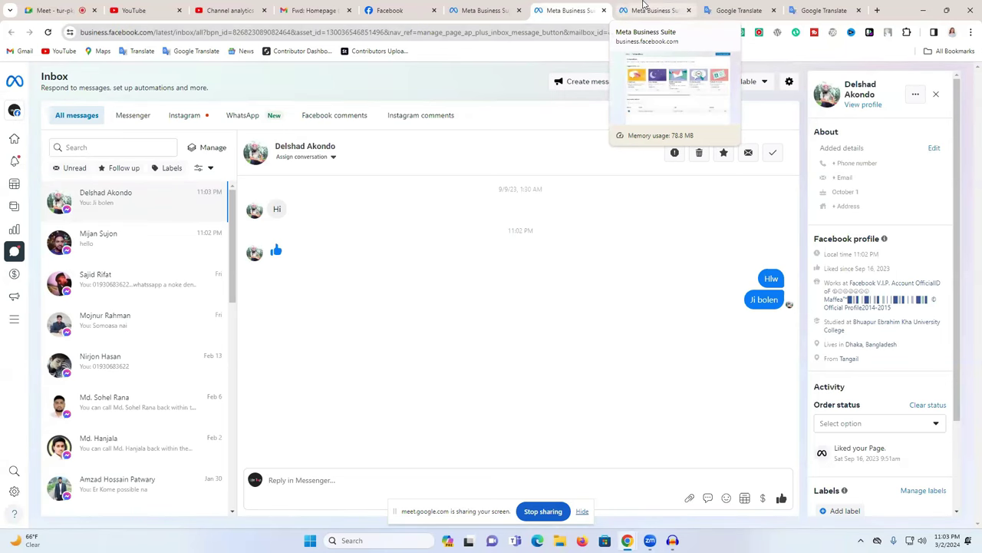
click(645, 7)
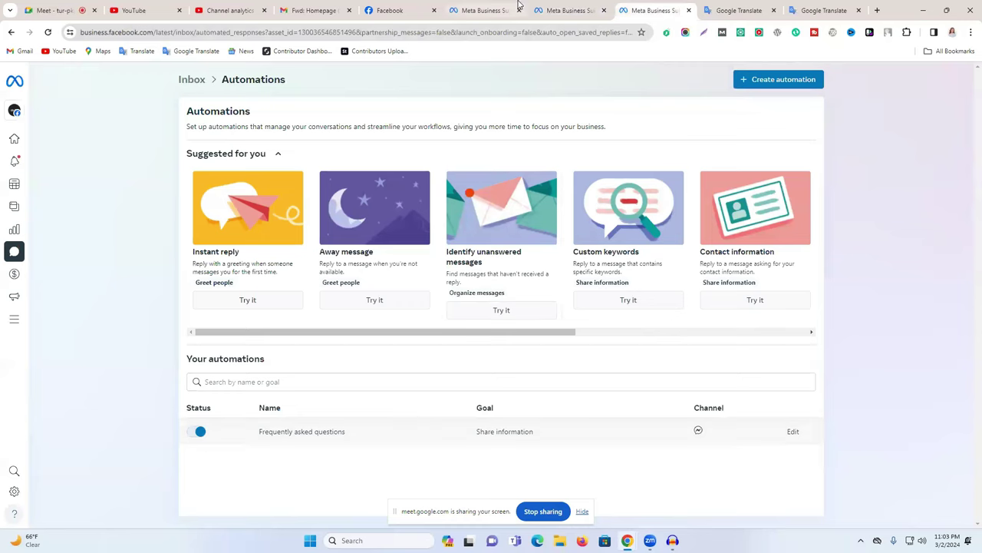
Step: Copy the Life Tap page address from Facebook in Chrome and open it in Firefox
click(403, 7)
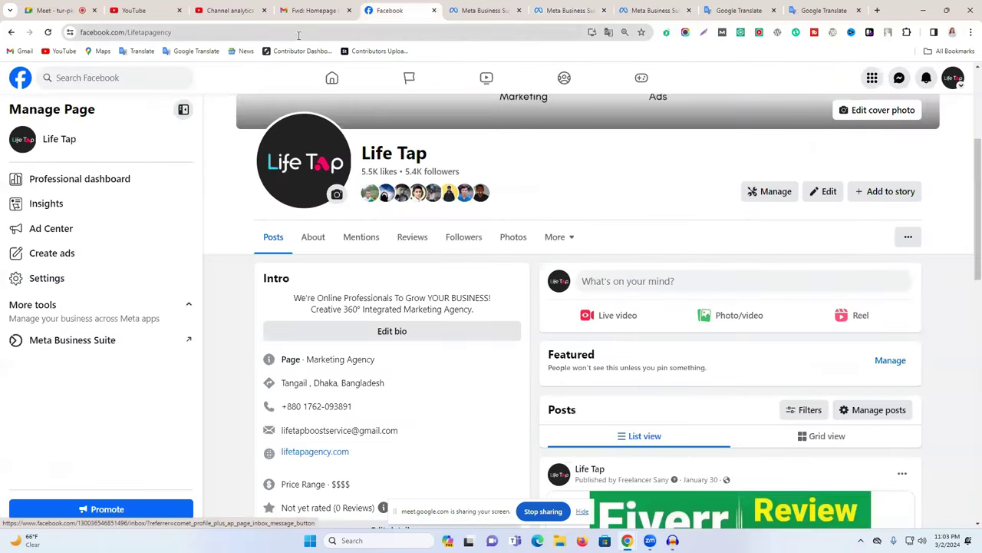
click(318, 32)
right_click(318, 33)
click(354, 131)
click(583, 540)
right_click(446, 35)
click(486, 113)
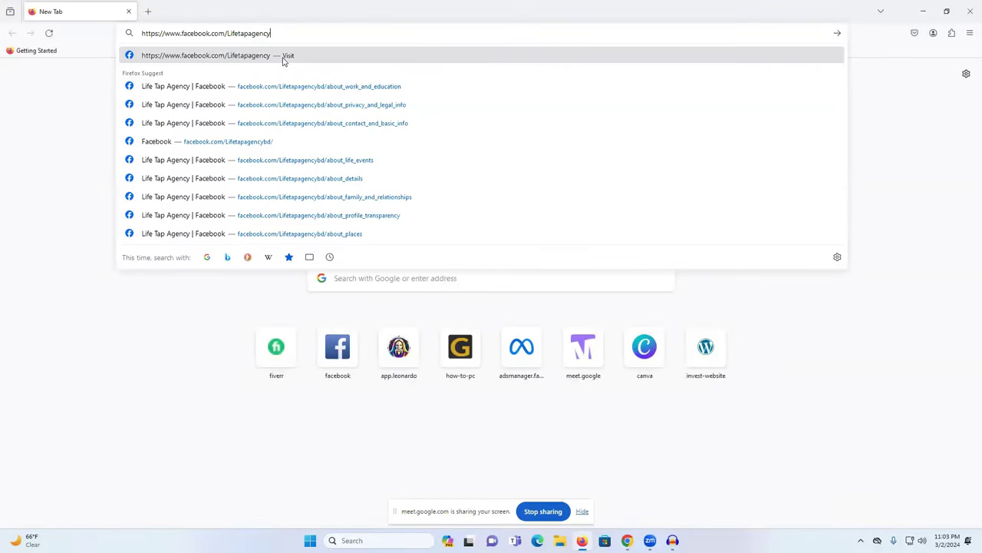
click(282, 60)
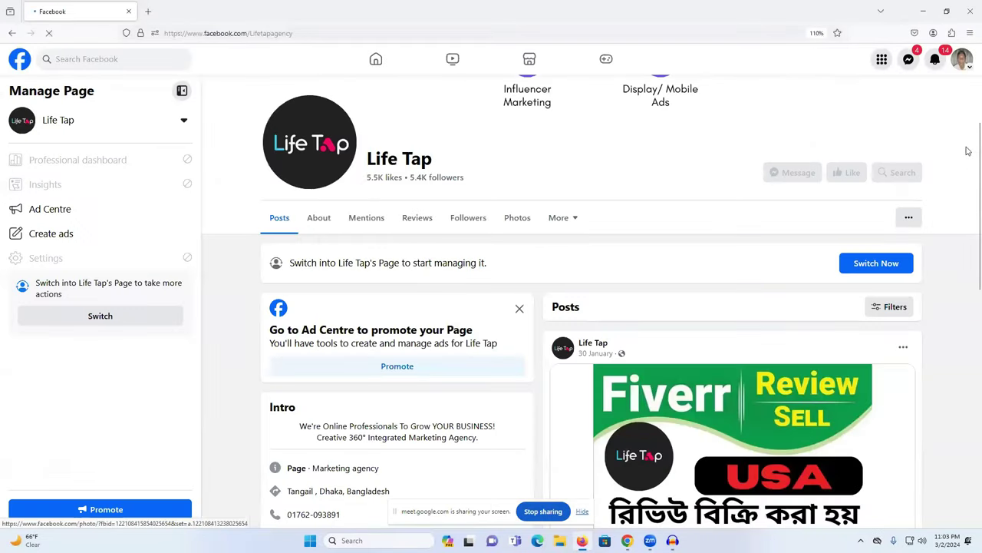
Step: Open a message chat with the Life Tap page and view its suggested questions
click(800, 175)
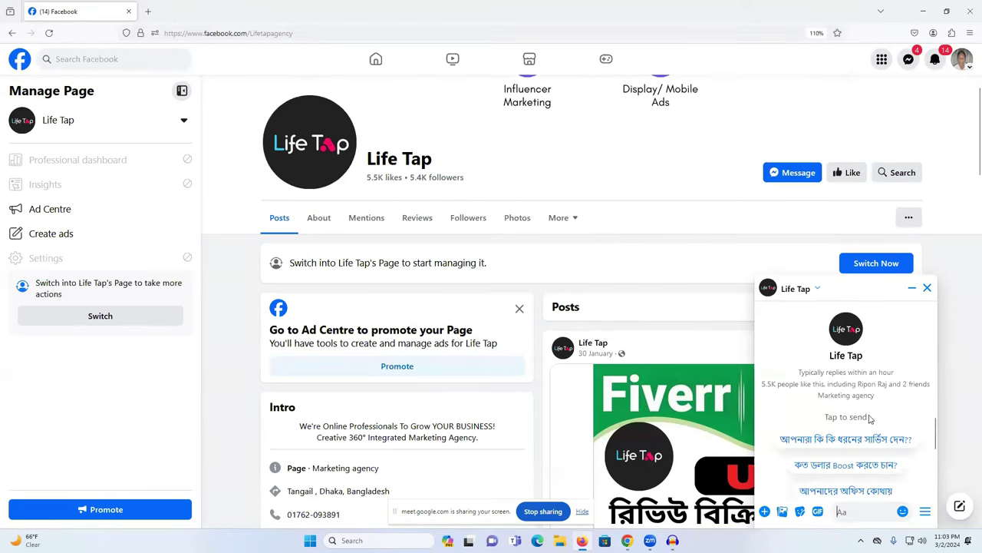
scroll(873, 415, down, 2)
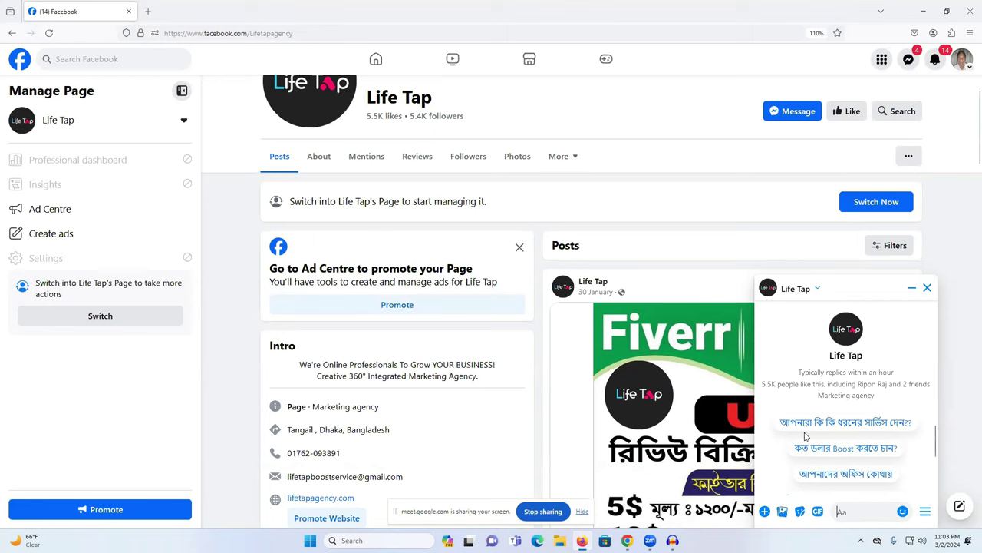
click(876, 430)
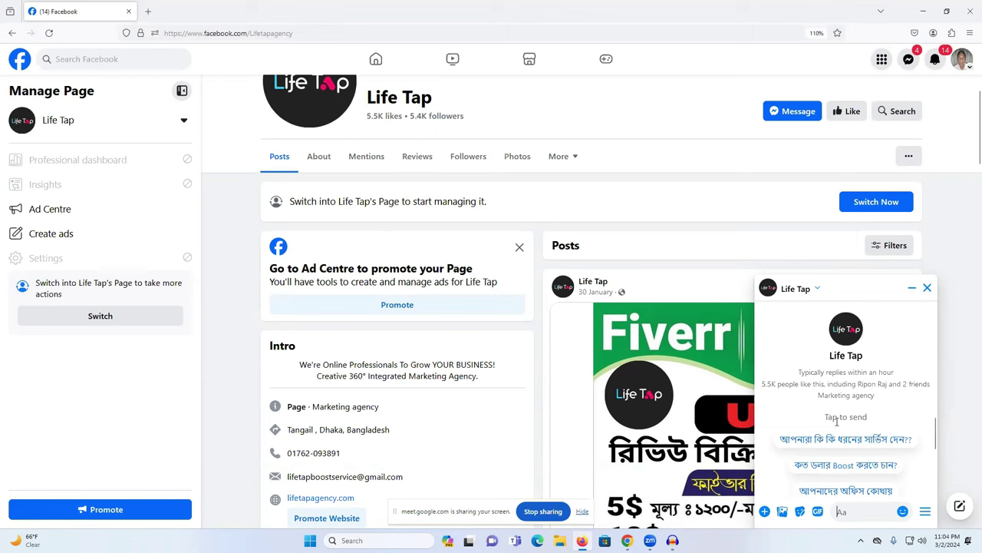
Step: Copy the Life Tap page address from Firefox and send it in the Google Meet in-call messages in Chrome
click(309, 34)
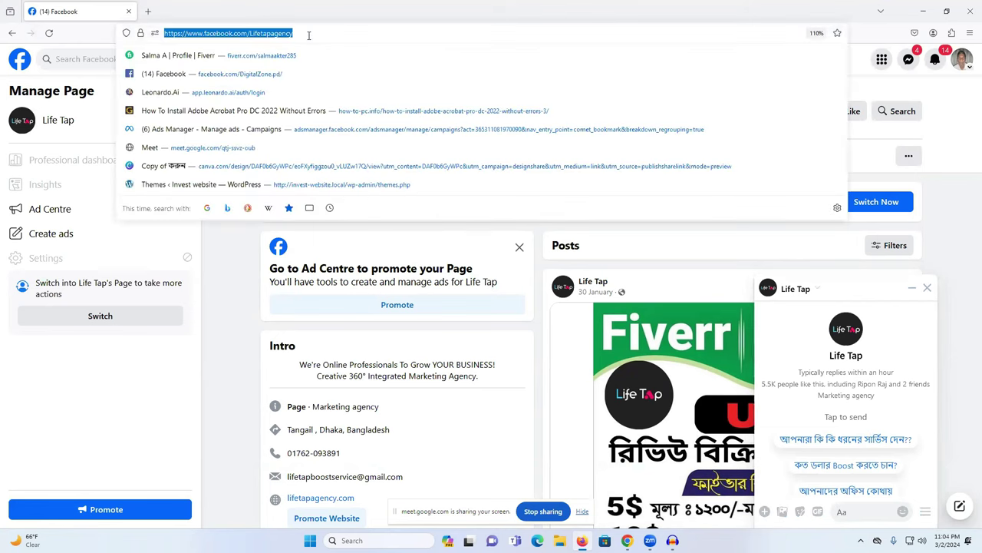
right_click(308, 34)
click(347, 97)
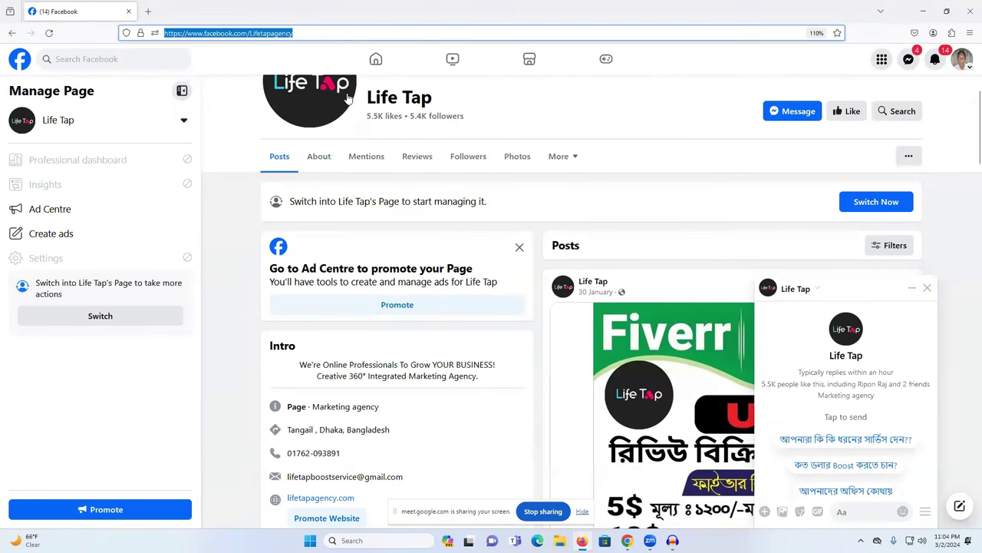
mouse_move(627, 540)
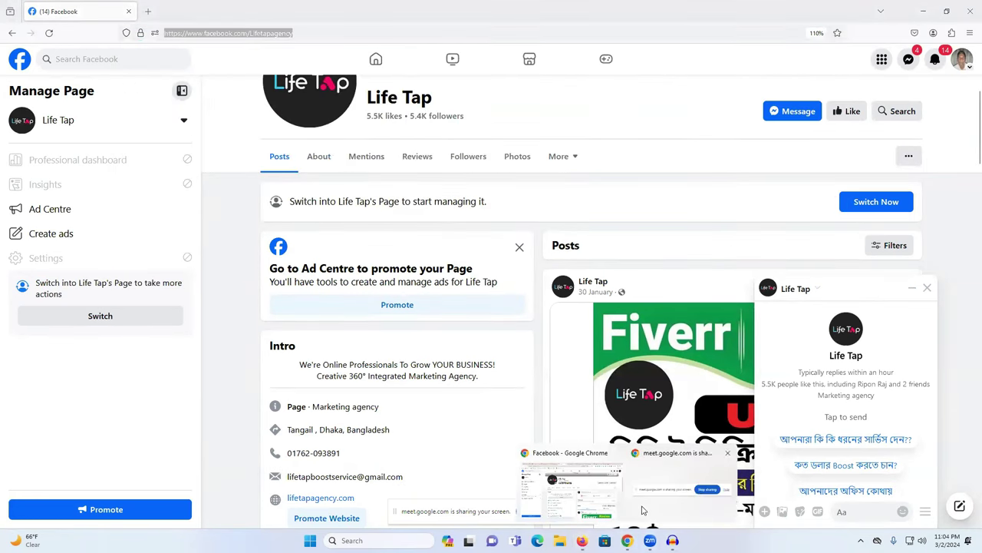
click(570, 504)
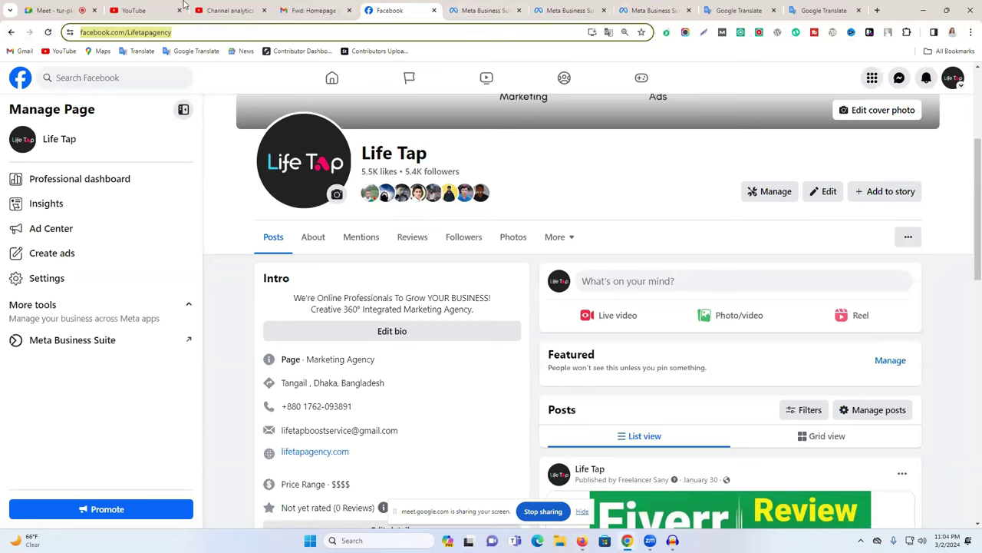
click(26, 9)
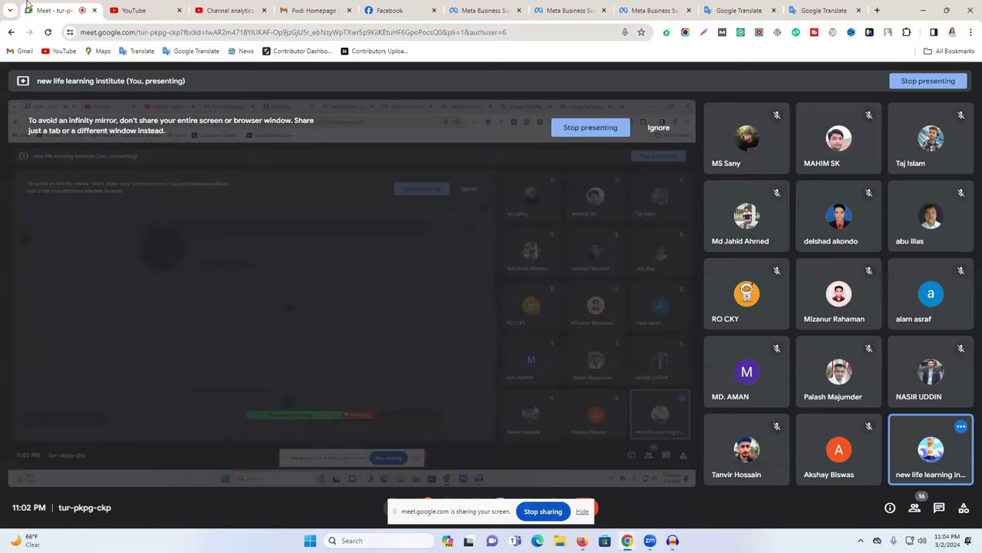
click(939, 507)
right_click(870, 466)
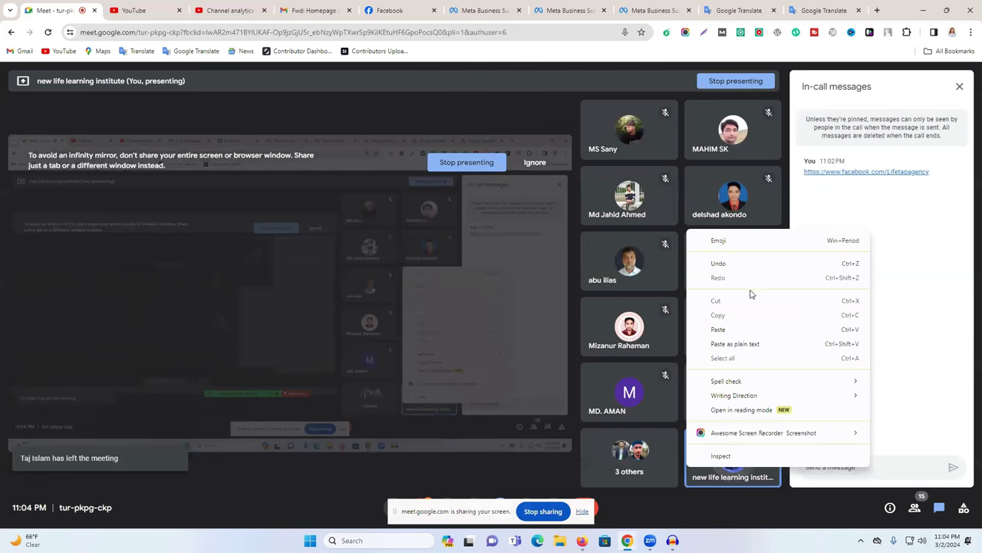
click(732, 329)
click(952, 466)
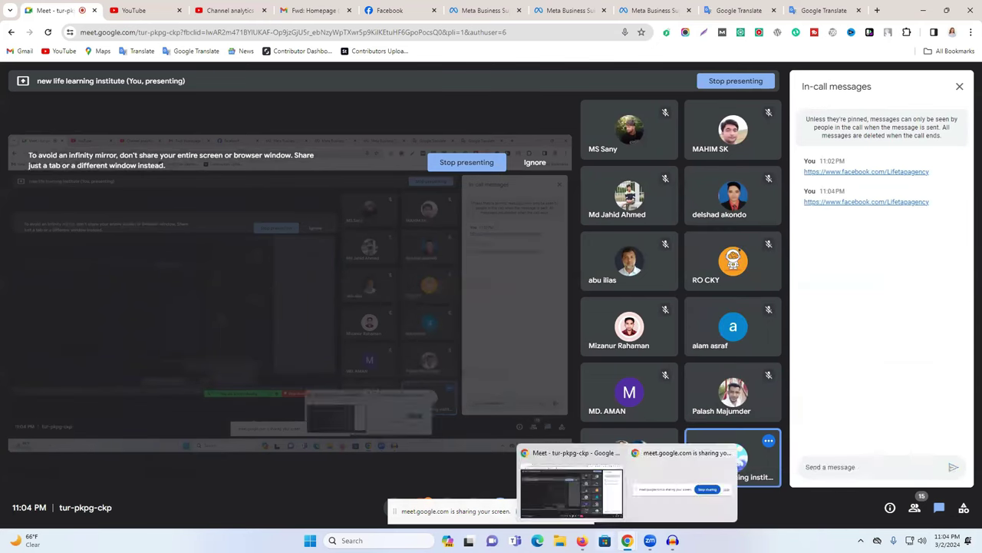
Step: Return to Firefox and send the suggested question "আপনারা কি কি ধরনের সার্ভিস দেন??" in the Life Tap chat
click(582, 540)
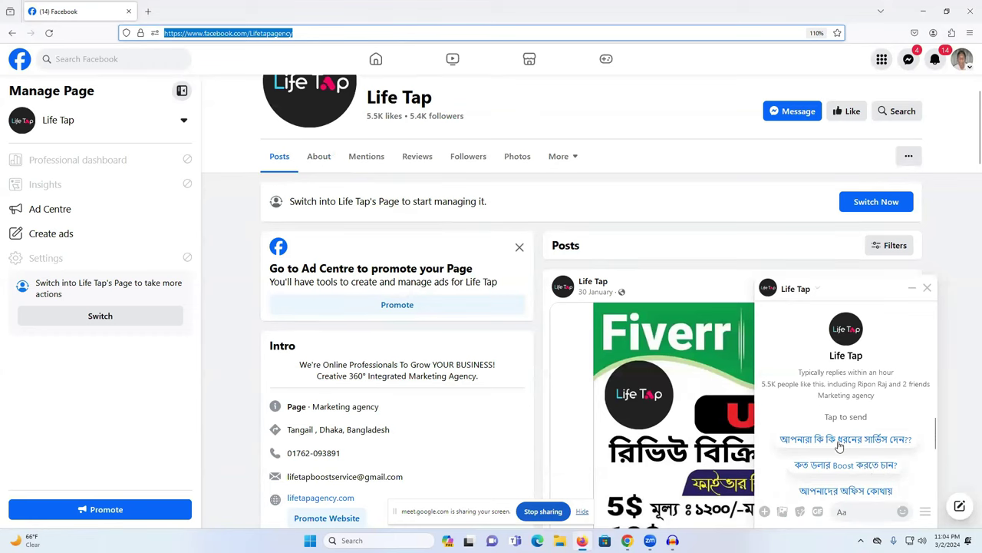
click(864, 441)
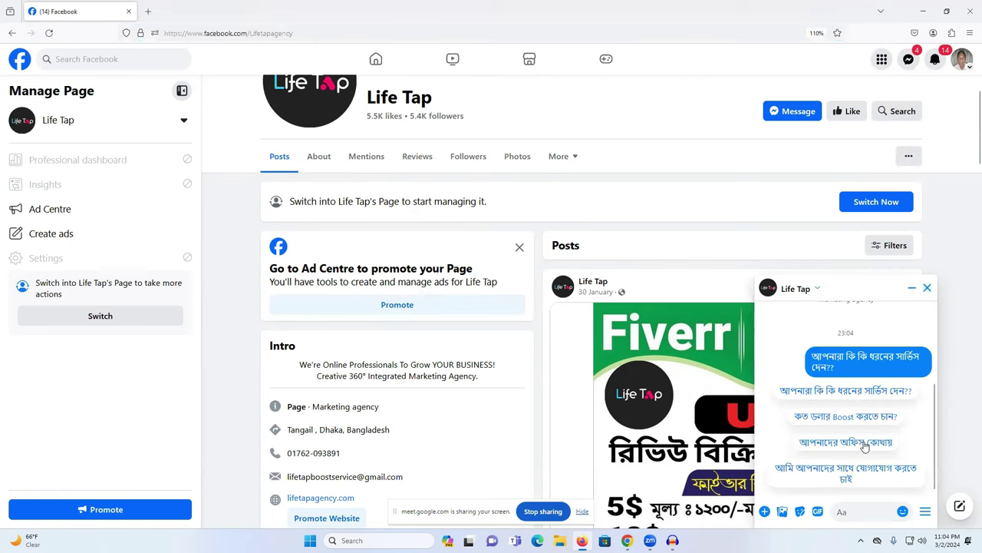
scroll(864, 447, down, 3)
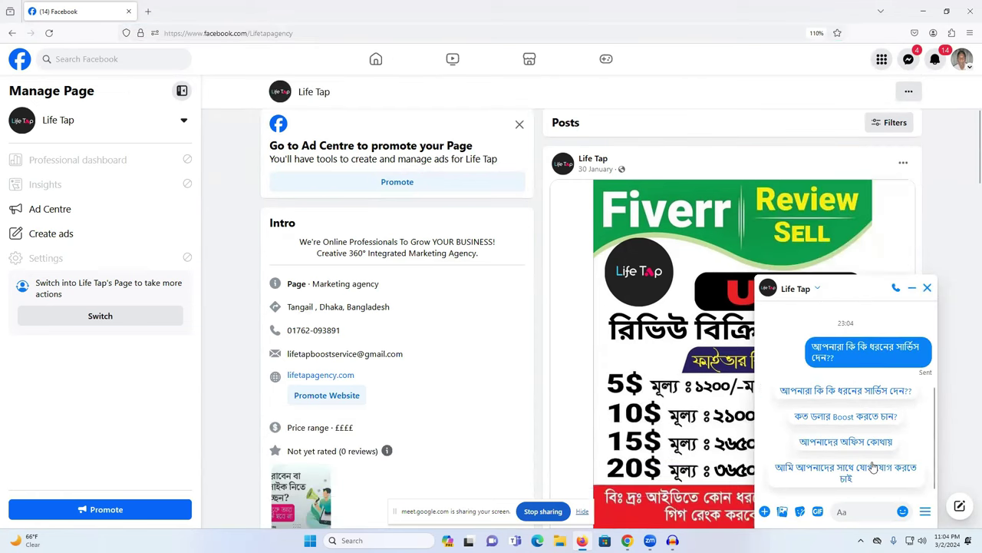
scroll(872, 468, down, 1)
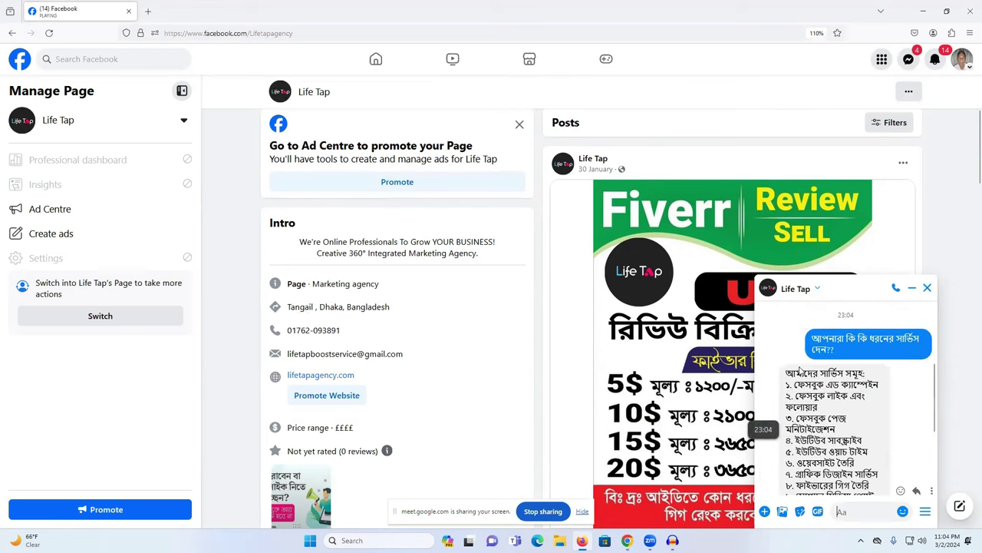
Step: Read through the automated service list and the follow-up reply in the Life Tap chat
drag(788, 373, 879, 476)
click(905, 443)
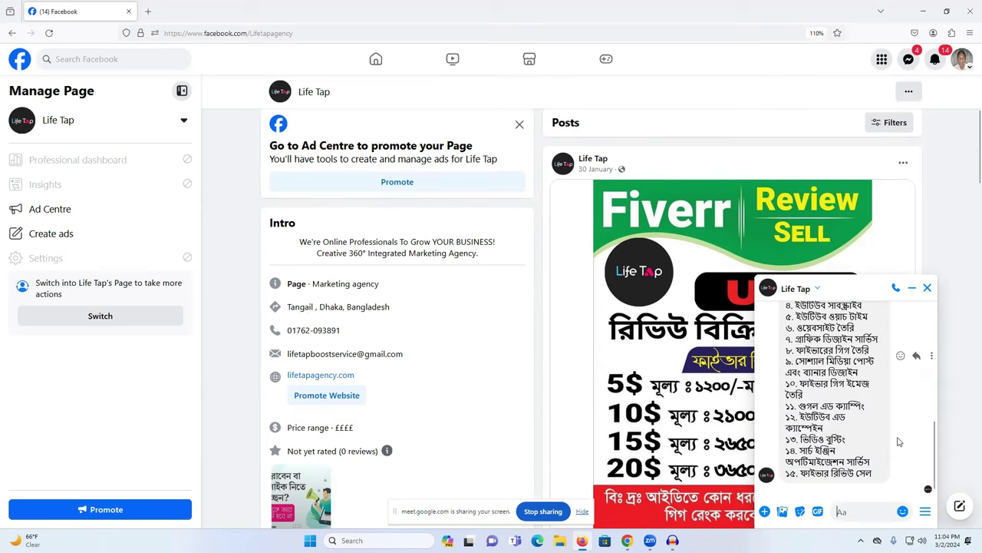
scroll(851, 441, up, 5)
scroll(852, 442, down, 4)
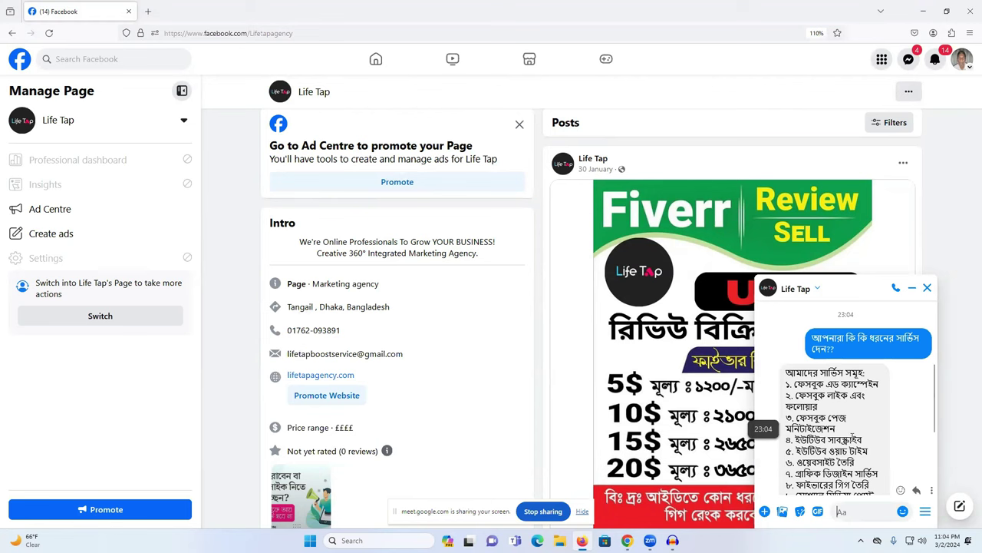
scroll(852, 438, down, 8)
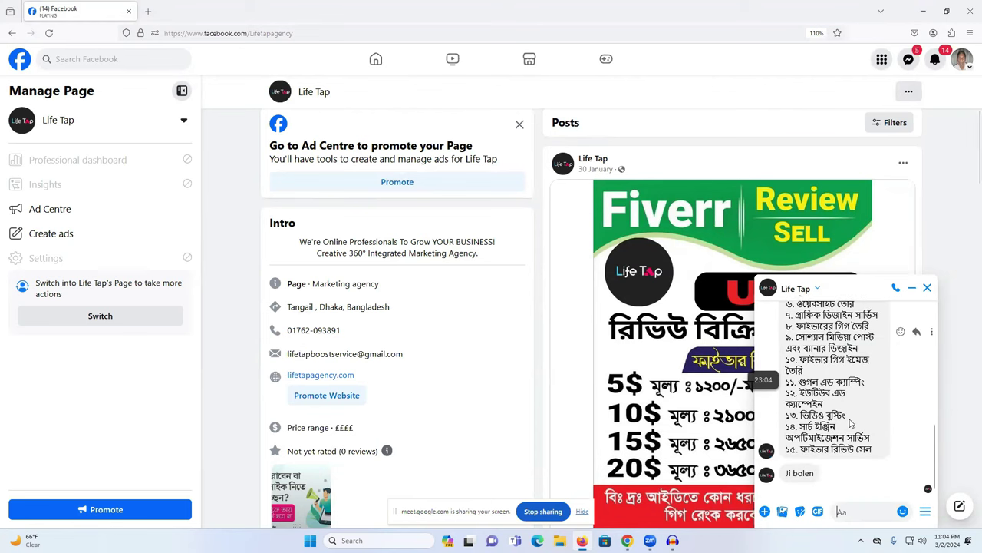
triple_click(798, 474)
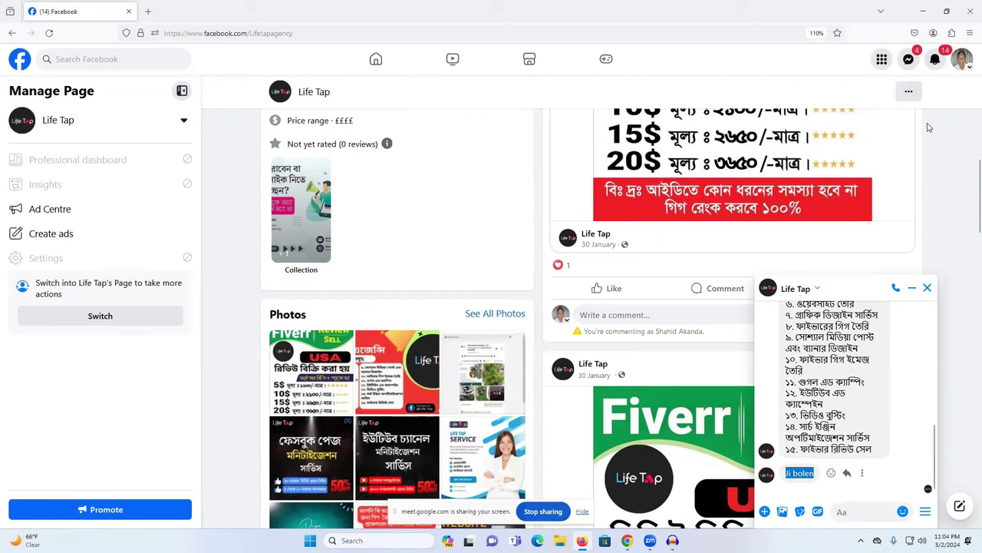
scroll(838, 387, up, 2)
scroll(844, 399, up, 2)
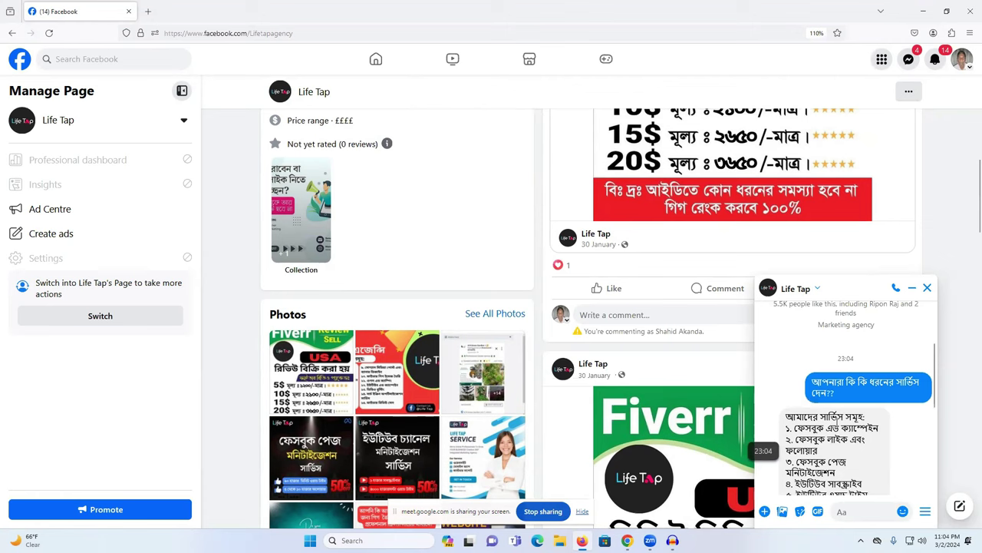
scroll(837, 425, up, 2)
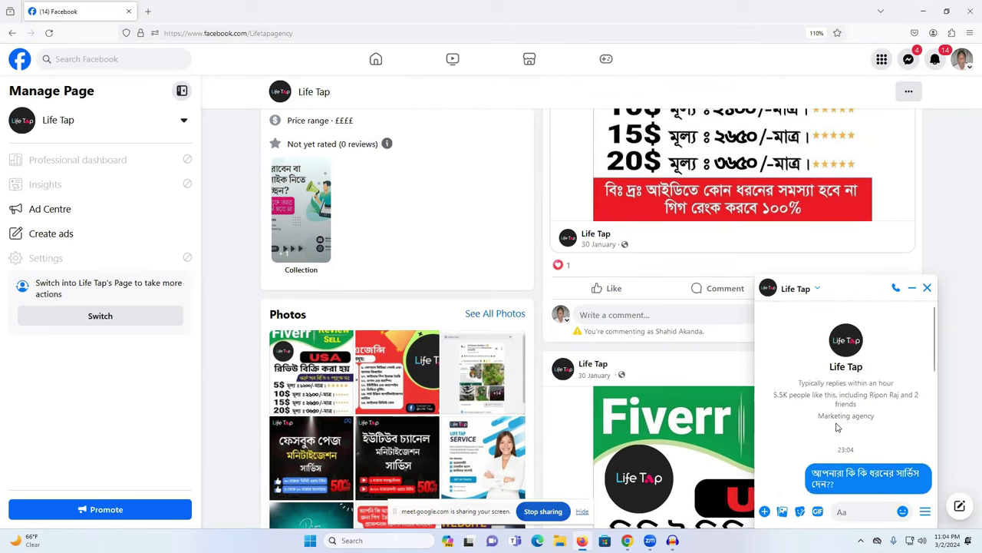
Step: Open the New Life Learning It Institute group chat in Messenger and send the copied Life Tap page link
click(908, 60)
click(883, 217)
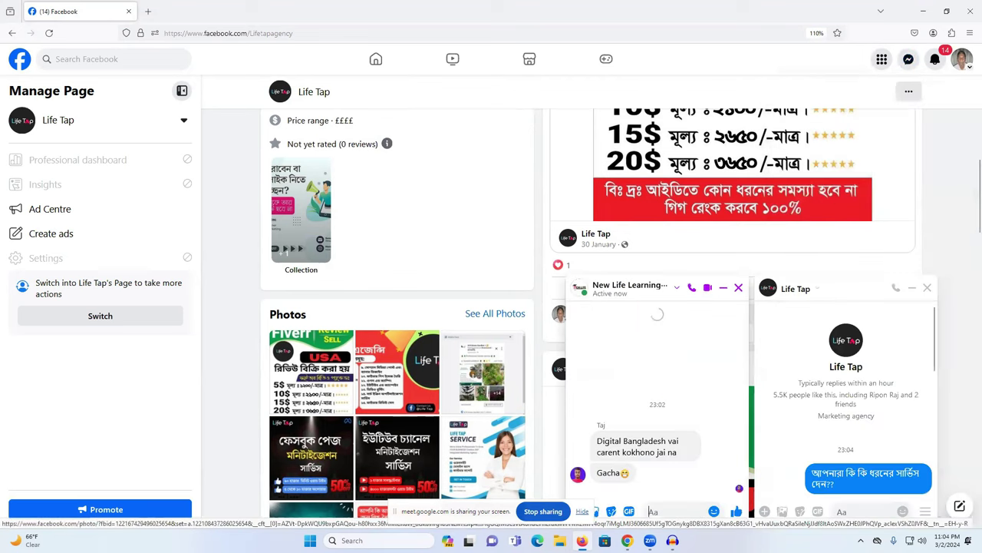
right_click(679, 511)
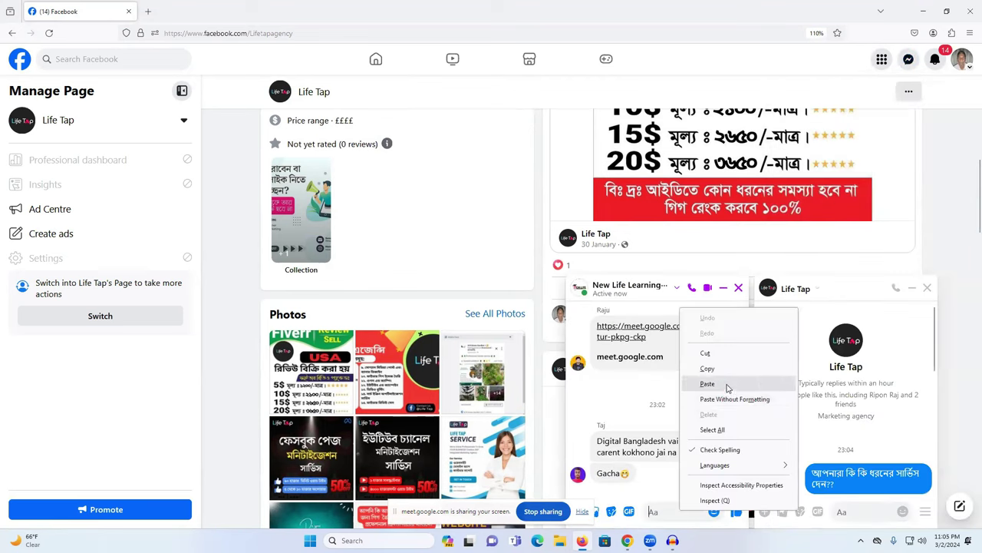
click(702, 382)
click(733, 511)
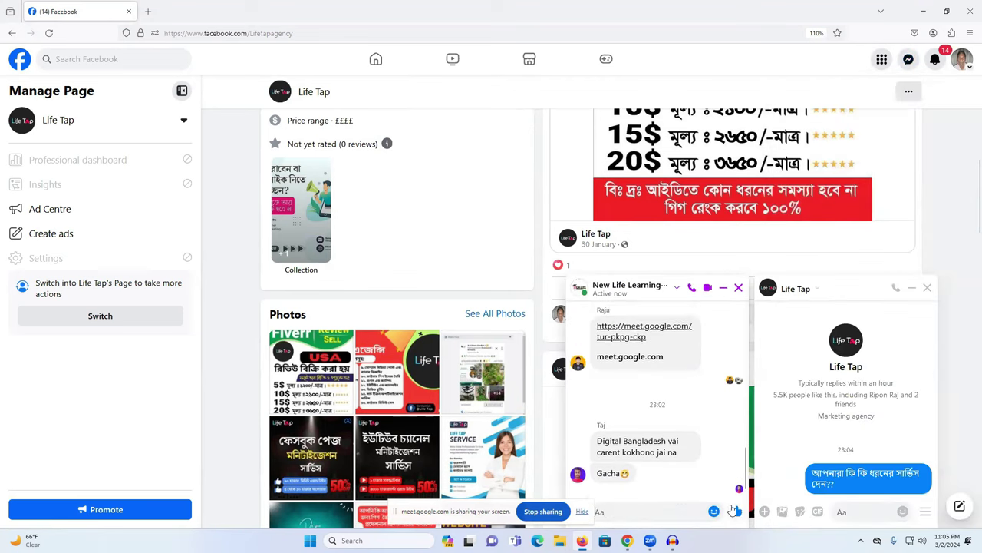
Step: Open the New Life Learning Institute By Fr... group chat, uncover its message box, and send the Life Tap page link
click(908, 59)
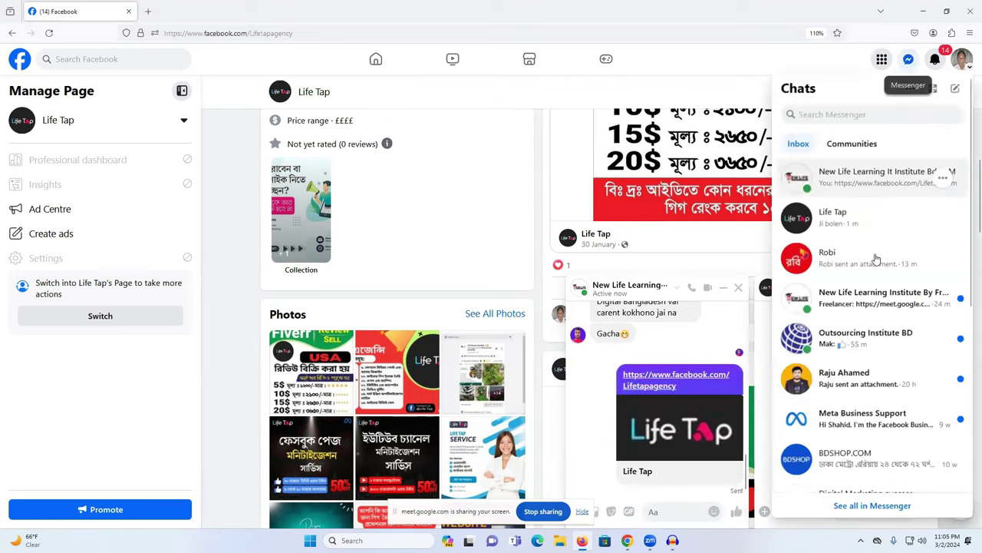
click(882, 298)
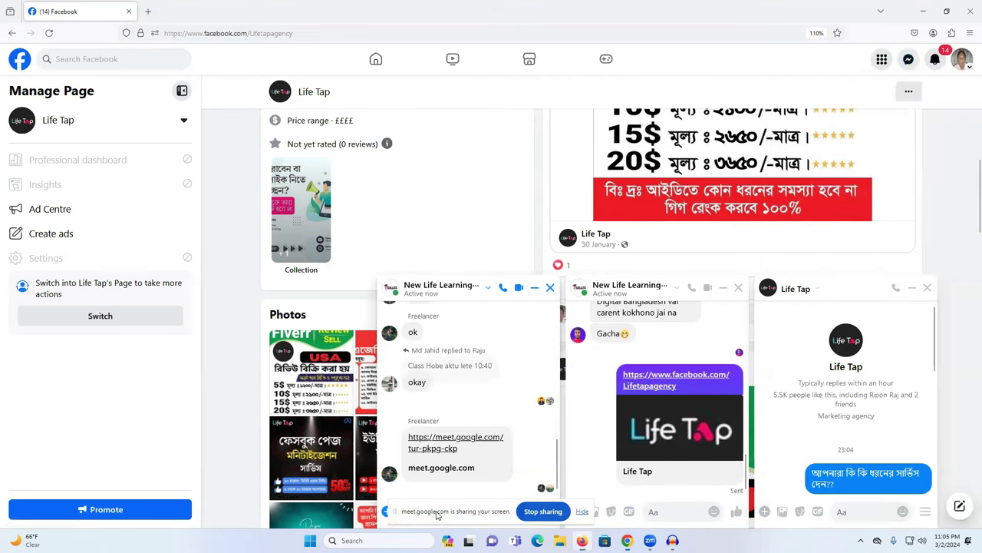
drag(438, 516, 681, 416)
right_click(481, 512)
click(525, 384)
click(547, 512)
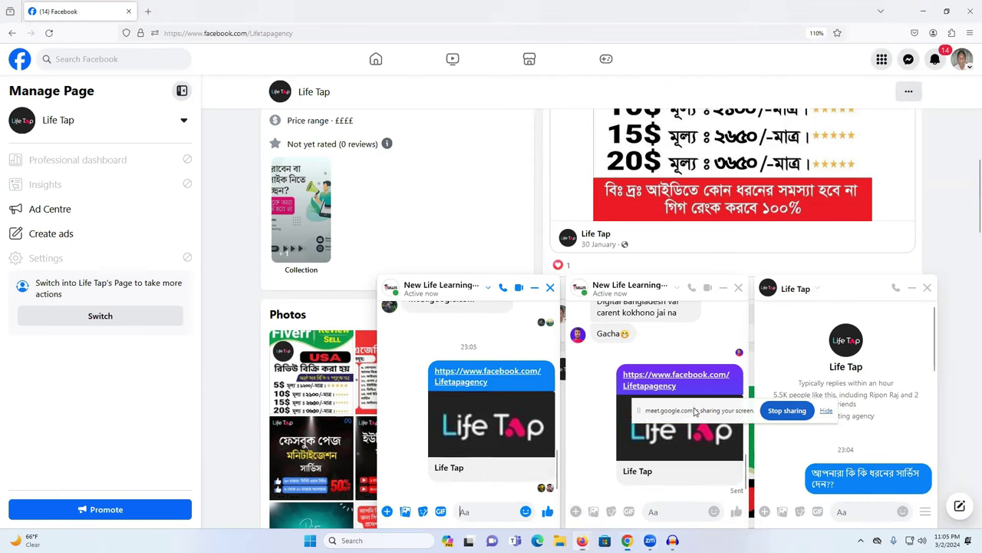
Step: Move the screen-sharing notice clear of the message boxes of the open chats
drag(696, 412, 722, 514)
scroll(503, 412, down, 1)
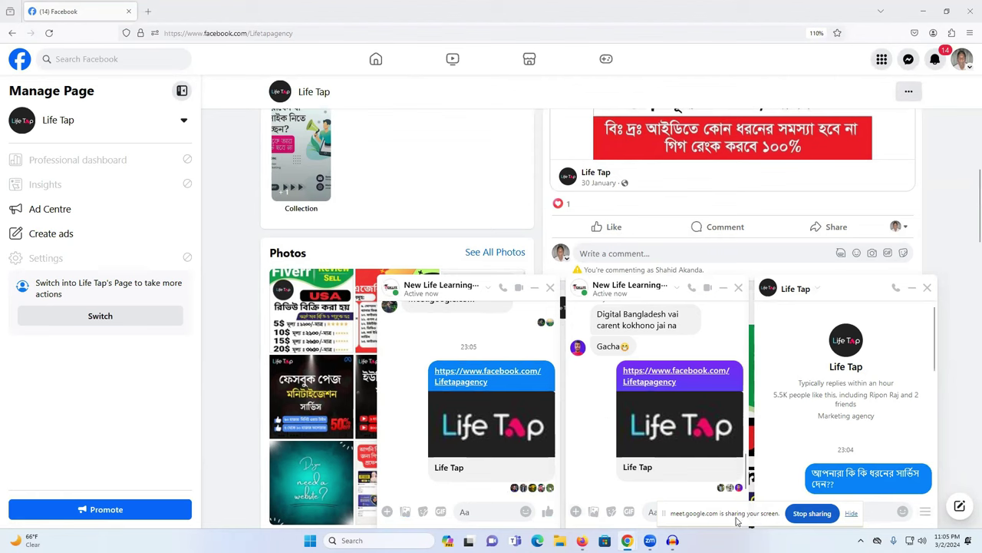
drag(737, 521, 585, 488)
scroll(852, 399, down, 10)
scroll(857, 435, up, 15)
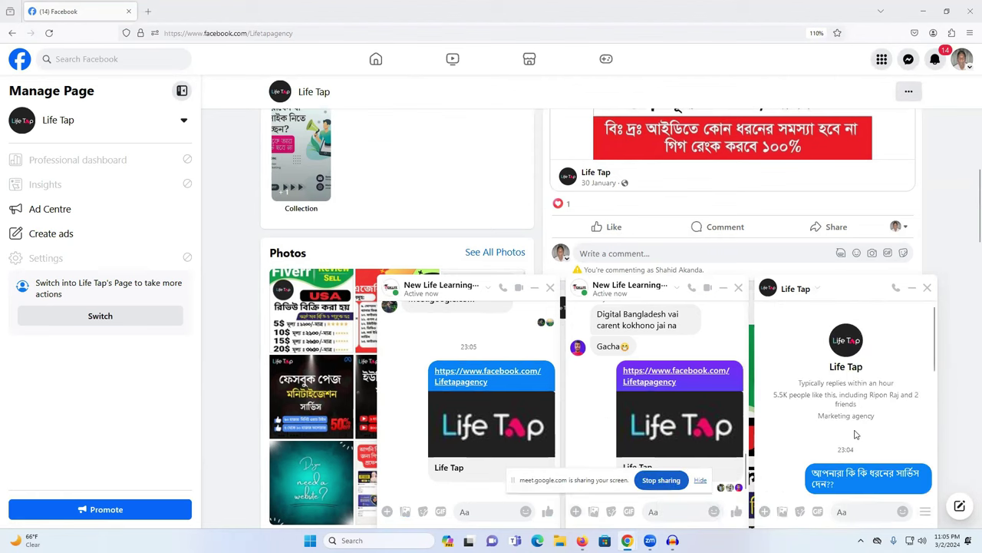
Step: Look over the automated reply in the Life Tap chat and move the screen-sharing notice clear of the group chats
scroll(856, 435, down, 10)
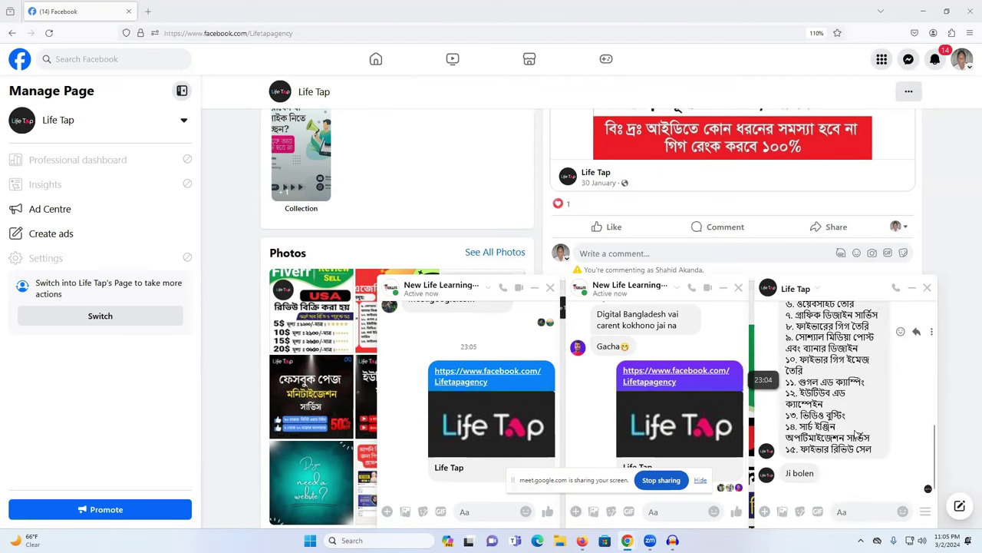
scroll(856, 435, up, 10)
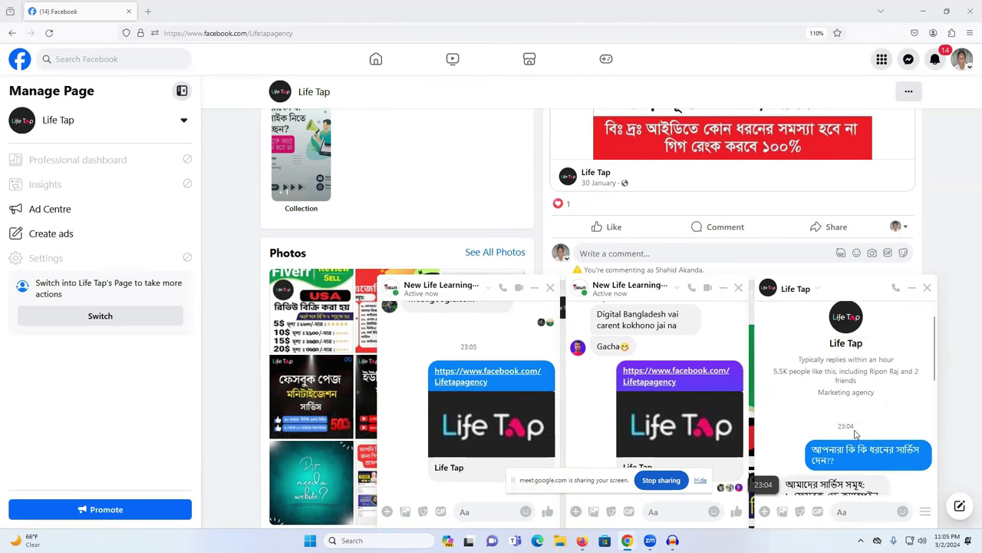
scroll(856, 435, down, 10)
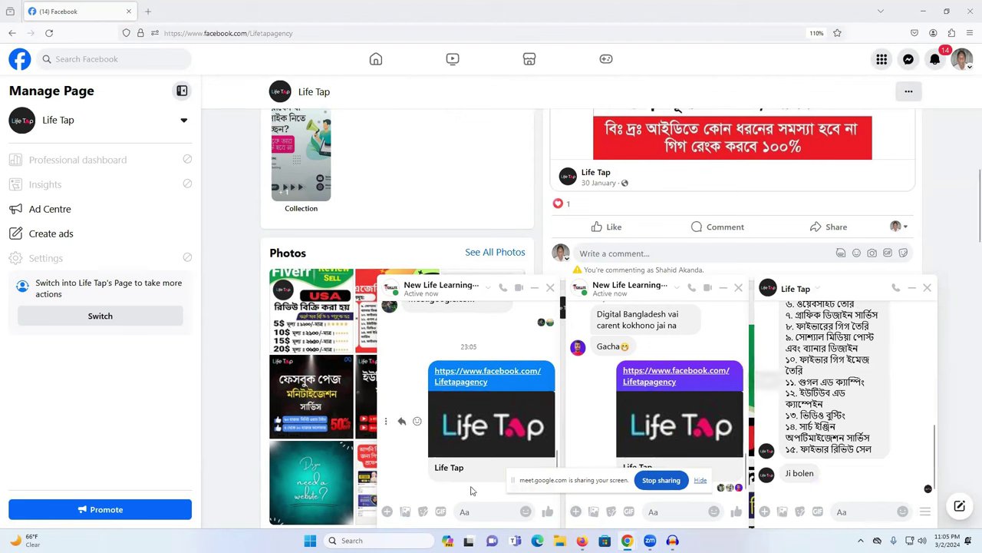
drag(513, 480, 194, 472)
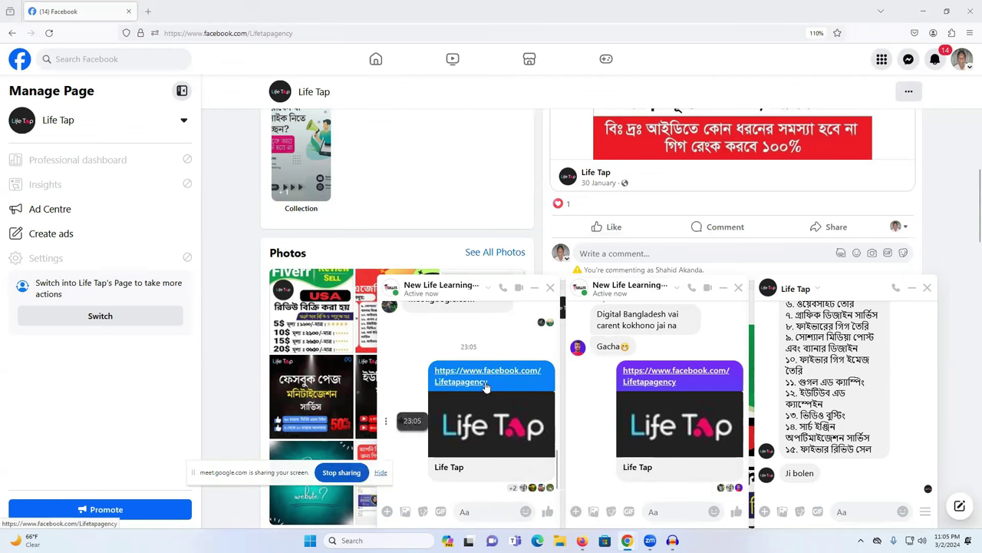
Step: Check the notifications and recent Messenger chats, and review the Life Tap conversation from the page introduction to the last reply
scroll(491, 392, down, 2)
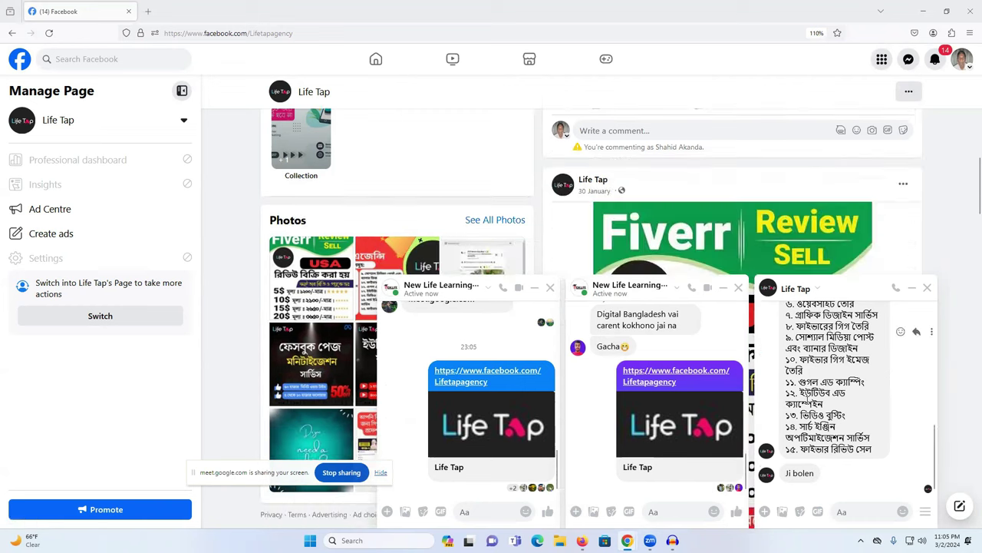
scroll(519, 405, down, 3)
scroll(519, 405, down, 2)
scroll(491, 399, up, 2)
scroll(491, 399, down, 2)
scroll(836, 407, up, 3)
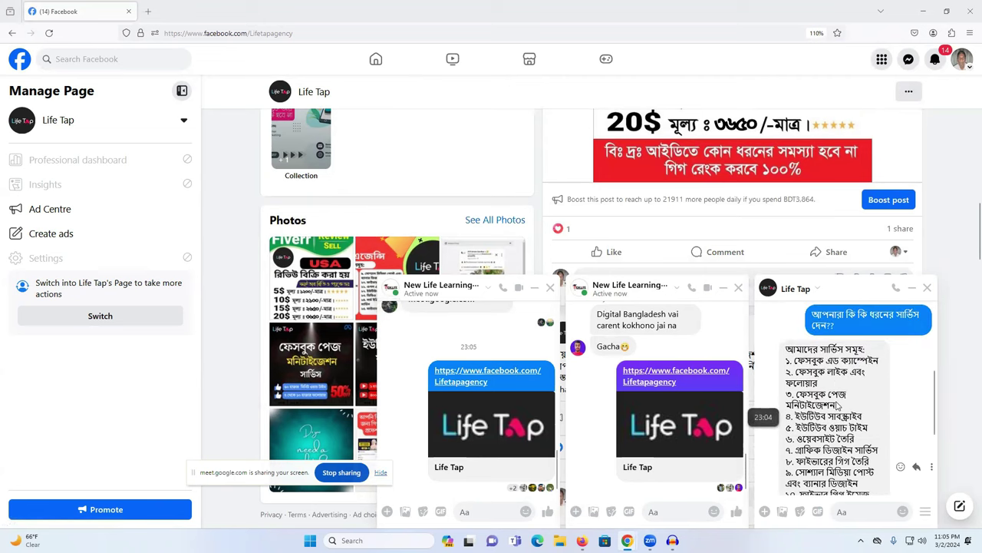
click(935, 62)
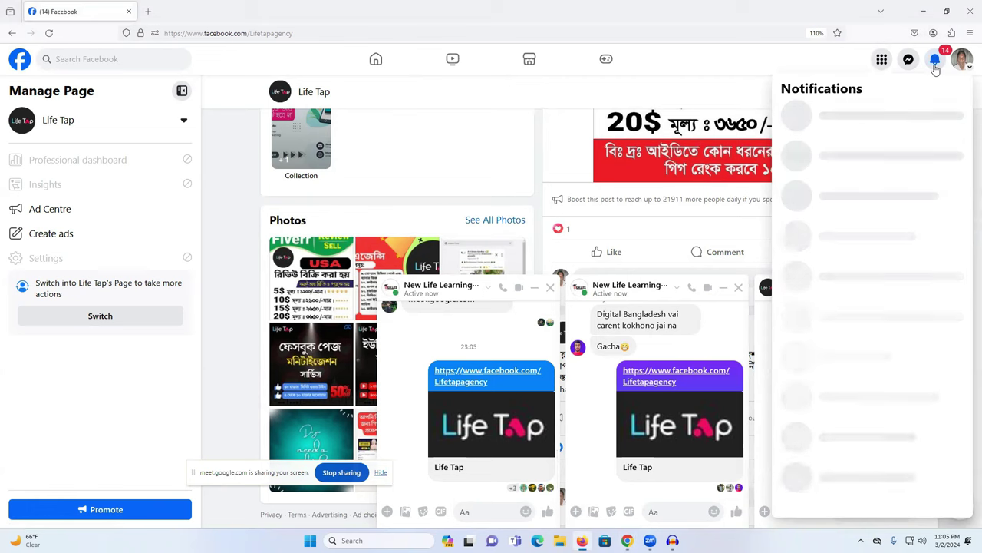
click(909, 60)
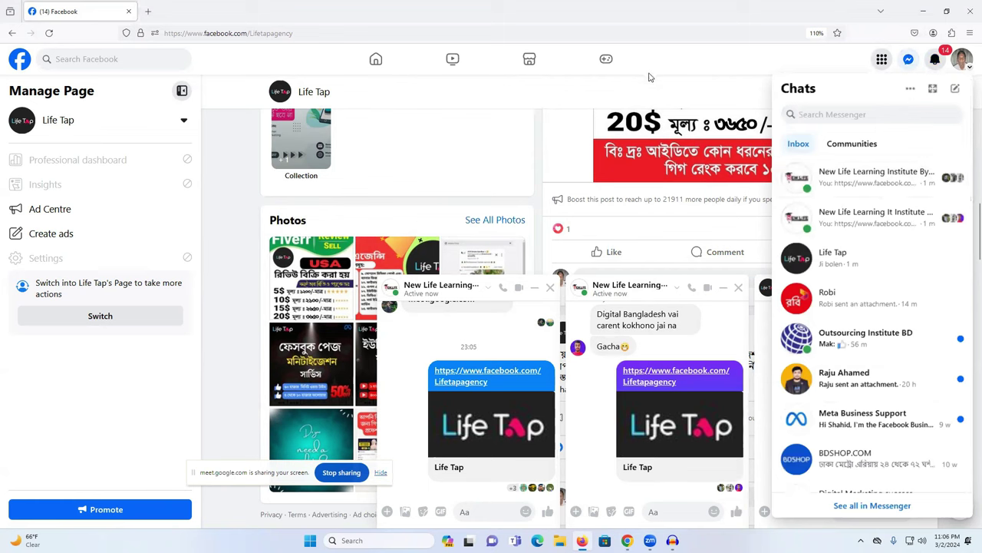
click(837, 257)
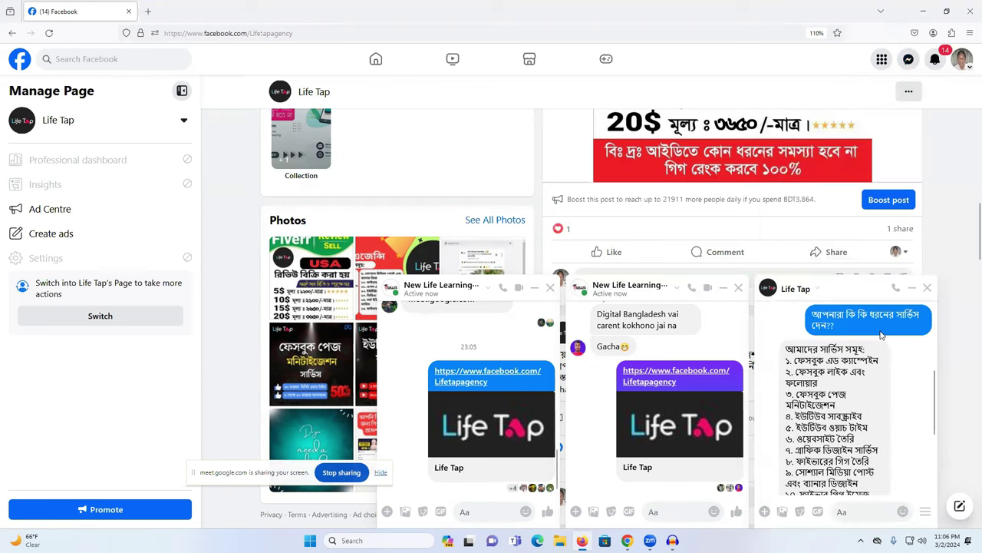
scroll(875, 401, up, 5)
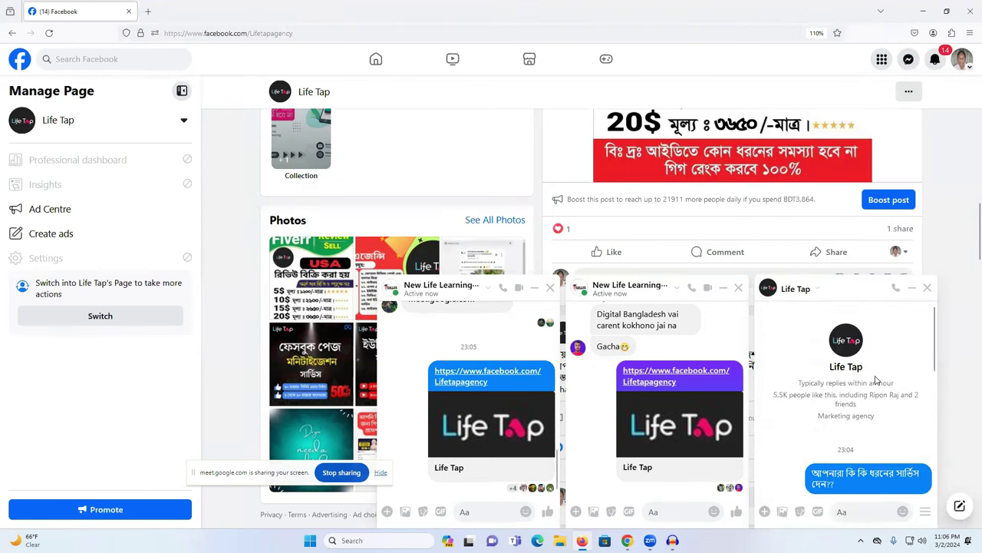
scroll(875, 380, down, 10)
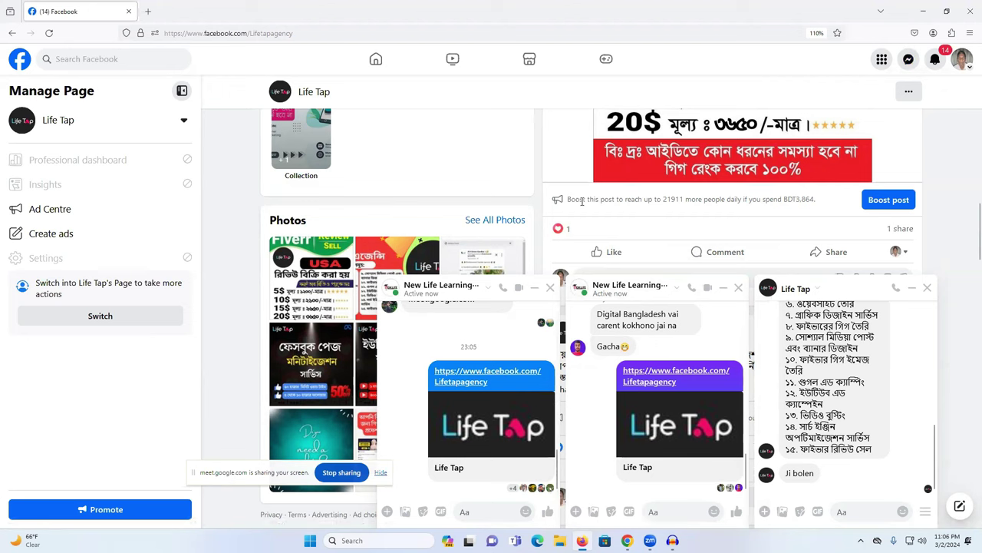
Step: Switch to the Life Tap page in Chrome and change from the Life Tap profile to the personal profile
mouse_move(612, 261)
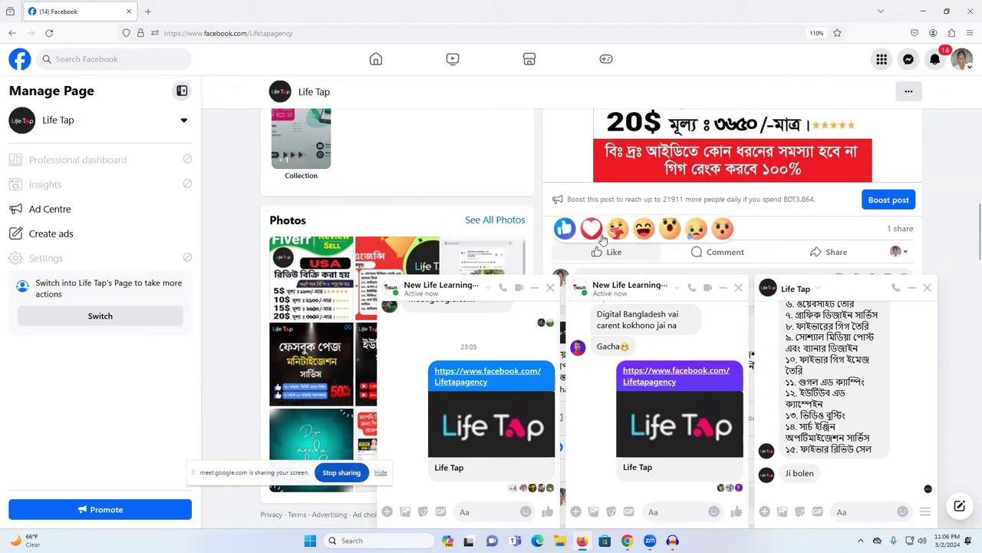
mouse_move(627, 540)
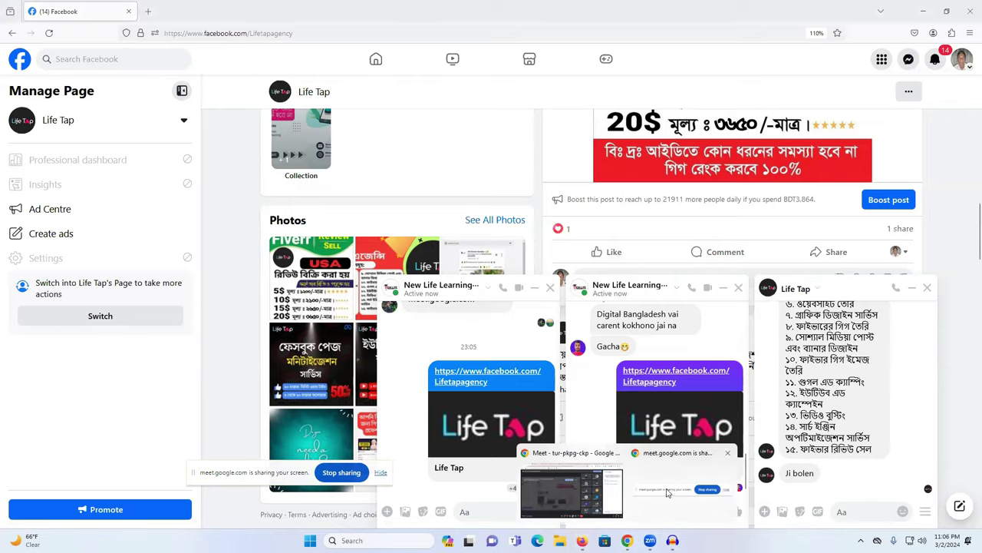
click(614, 460)
click(414, 8)
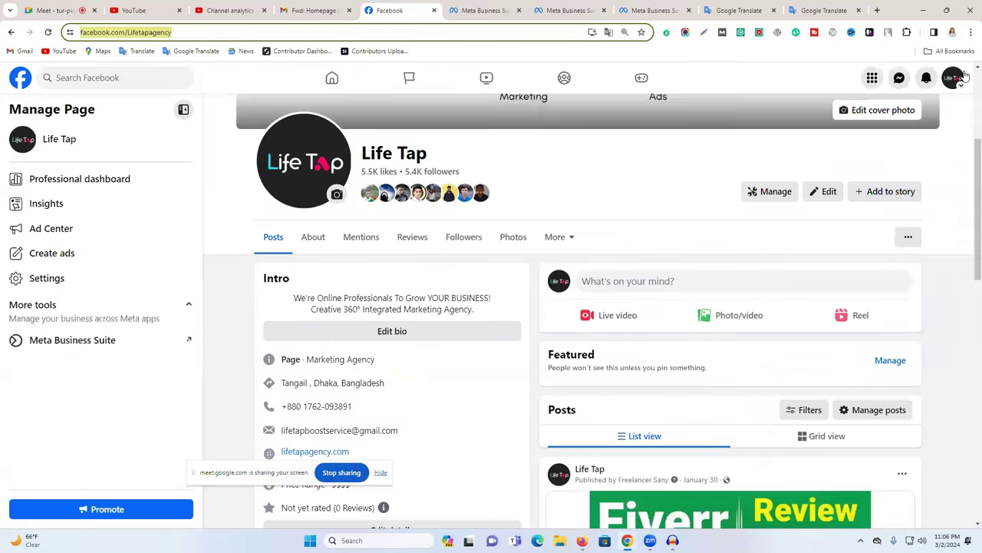
click(953, 77)
click(831, 153)
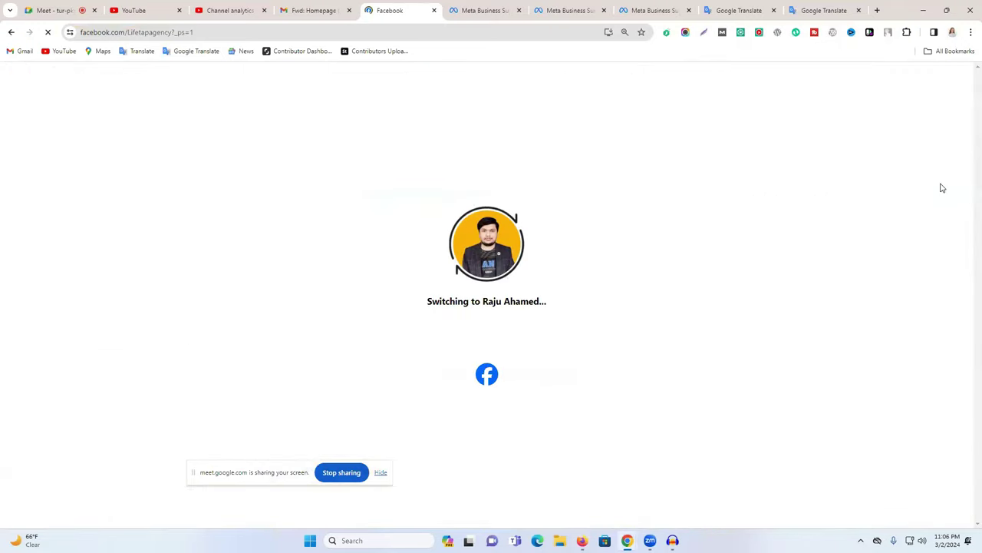
Step: Open the Life Tap page's chat from the personal profile, send the test message "jhkj", and check the conversation for a reply
scroll(942, 188, down, 3)
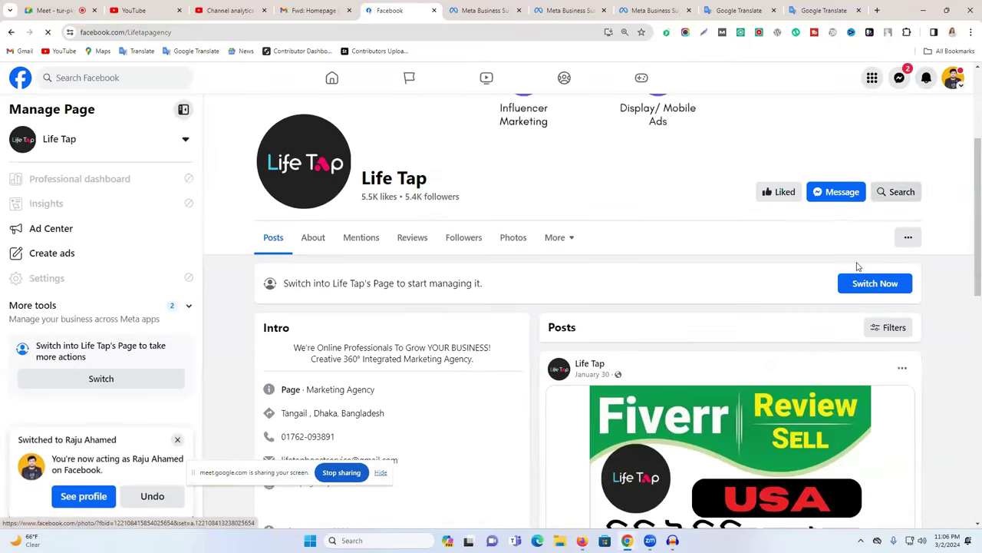
click(836, 194)
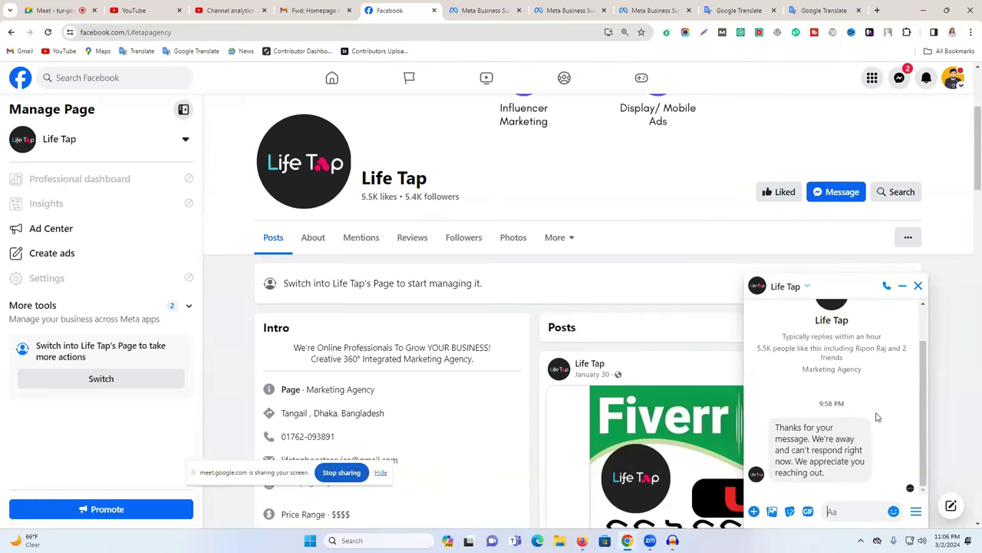
scroll(883, 450, down, 1)
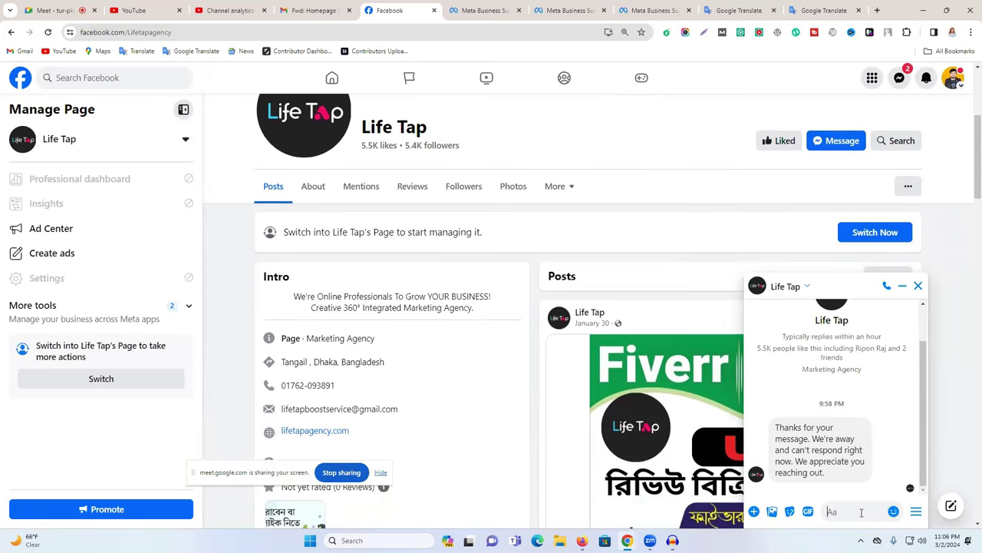
text(hr)
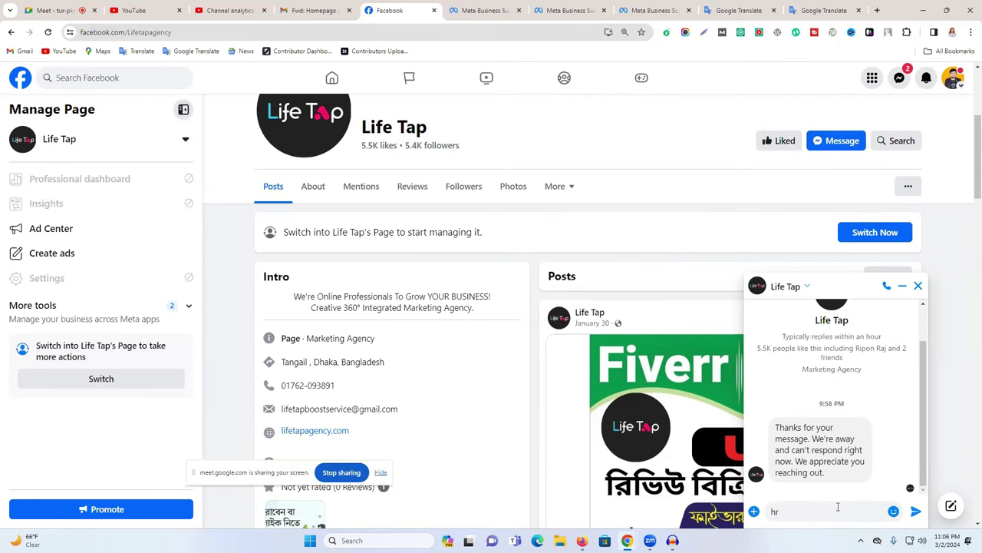
text(jhkj)
key(Return)
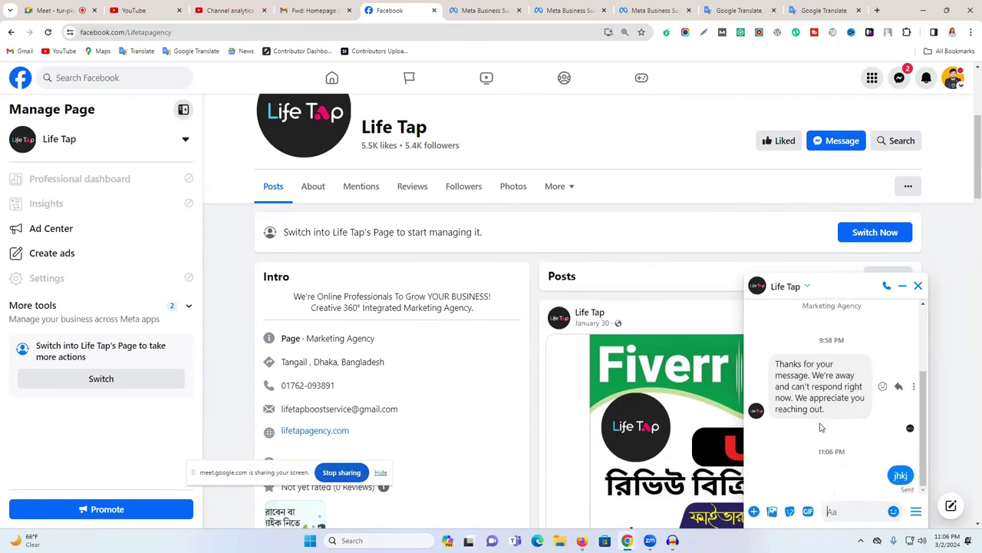
scroll(833, 397, up, 1)
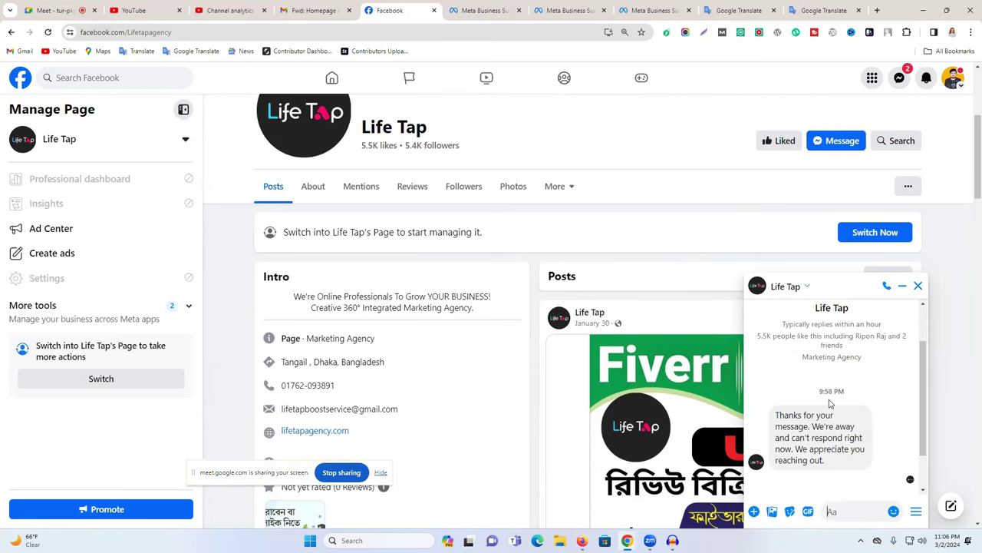
scroll(833, 396, down, 1)
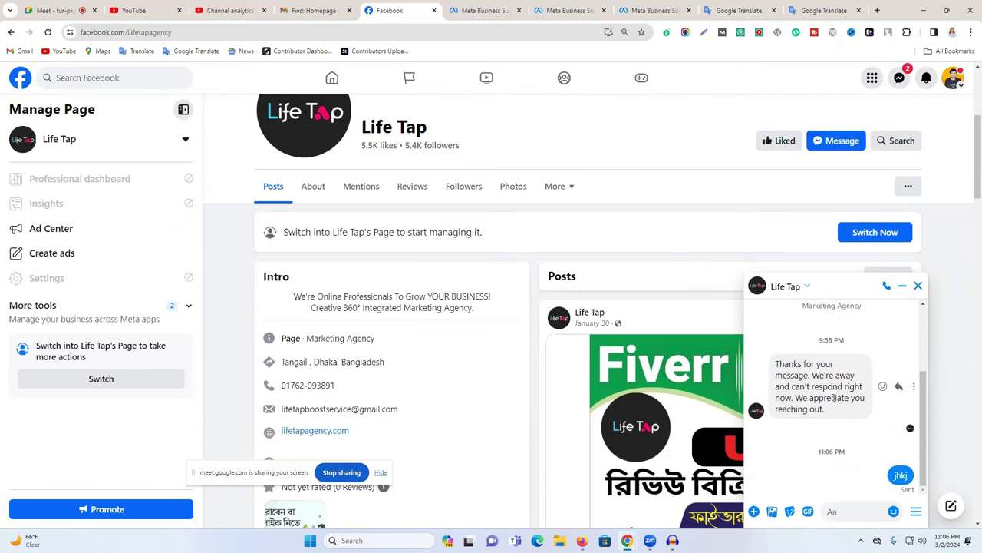
Step: Switch to the Freelancer page profile to look for a message option on the Life Tap page, and return to the personal profile
click(900, 78)
click(955, 79)
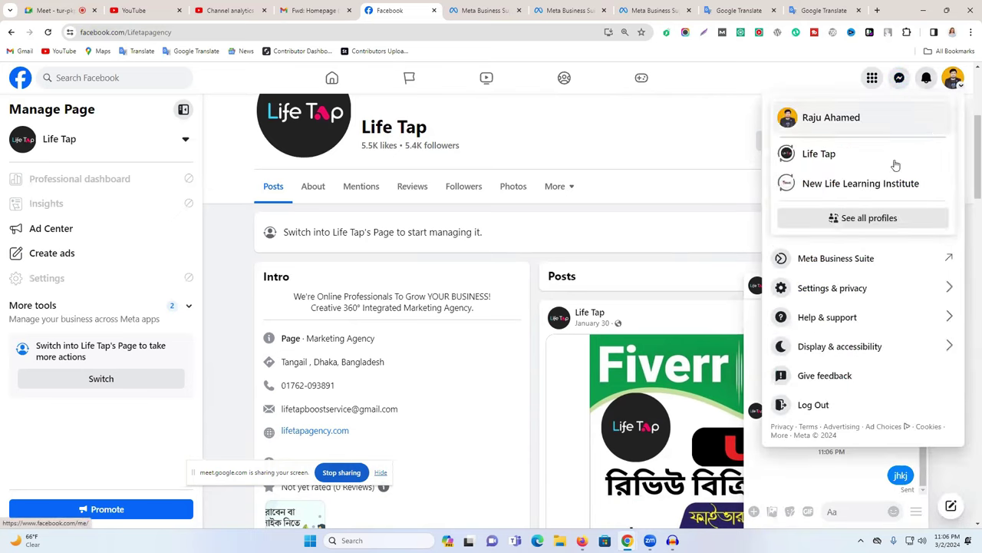
click(855, 221)
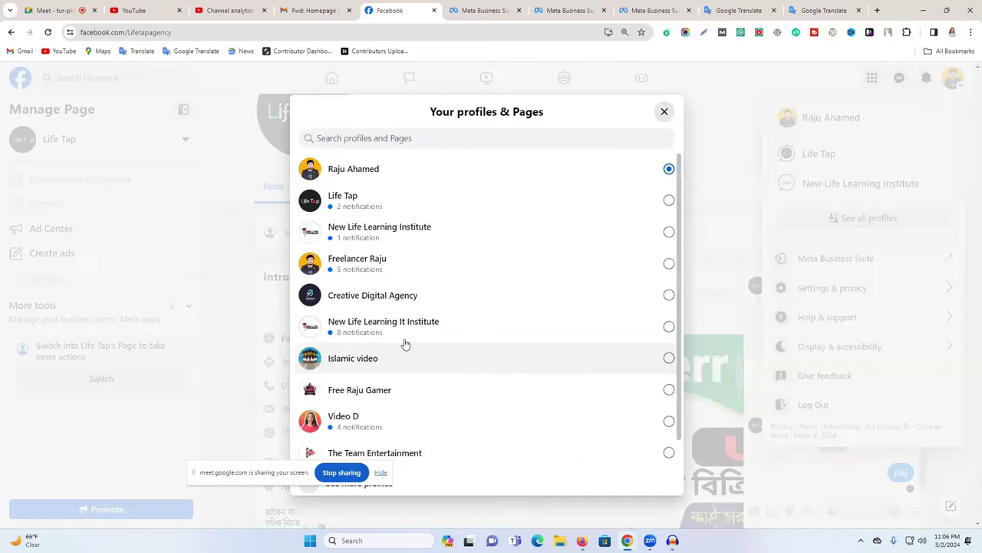
scroll(390, 258, down, 1)
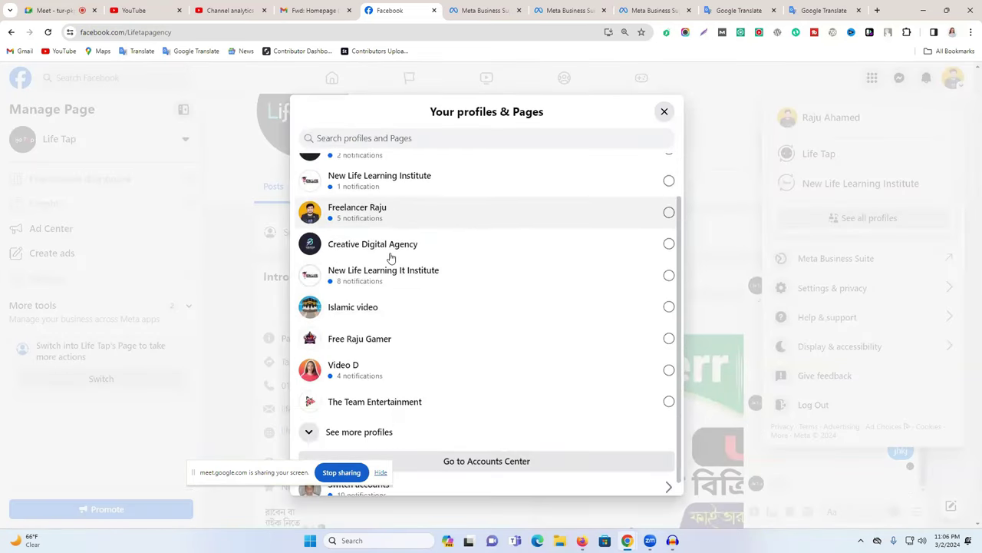
click(397, 220)
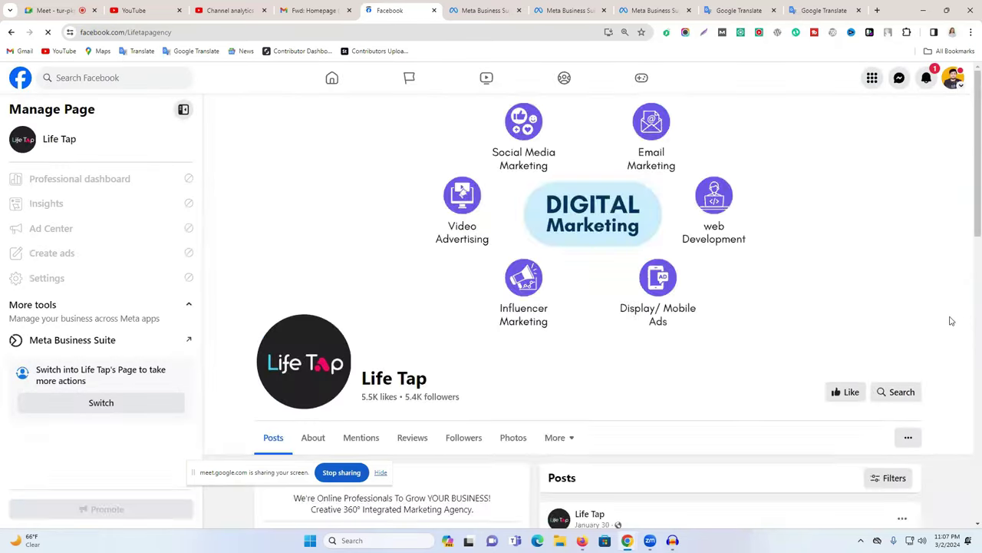
scroll(949, 317, down, 4)
scroll(802, 199, up, 3)
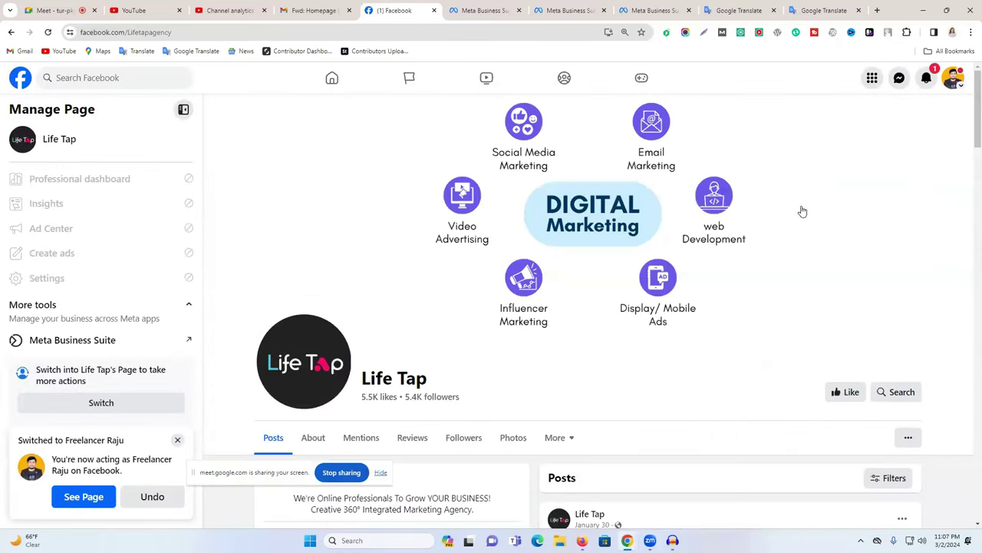
click(953, 78)
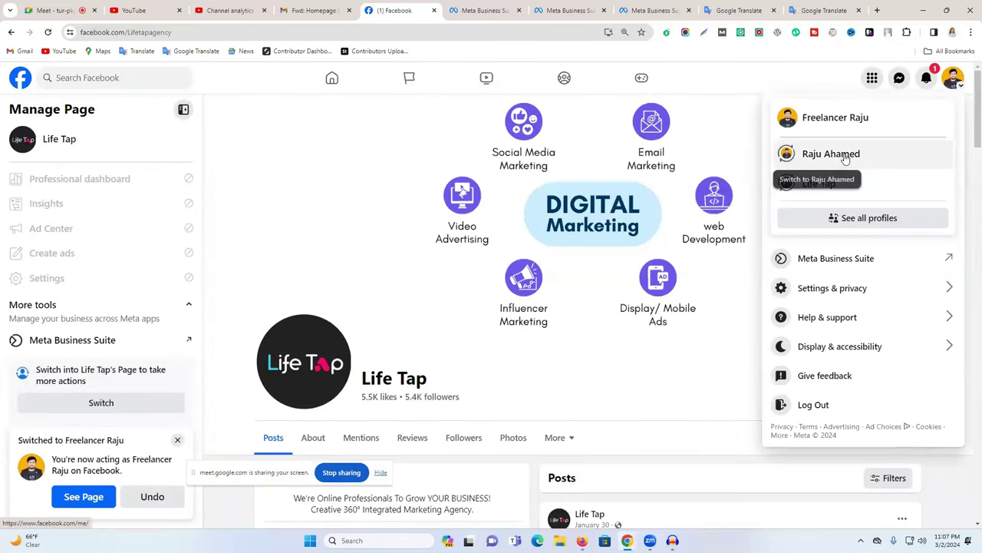
click(845, 159)
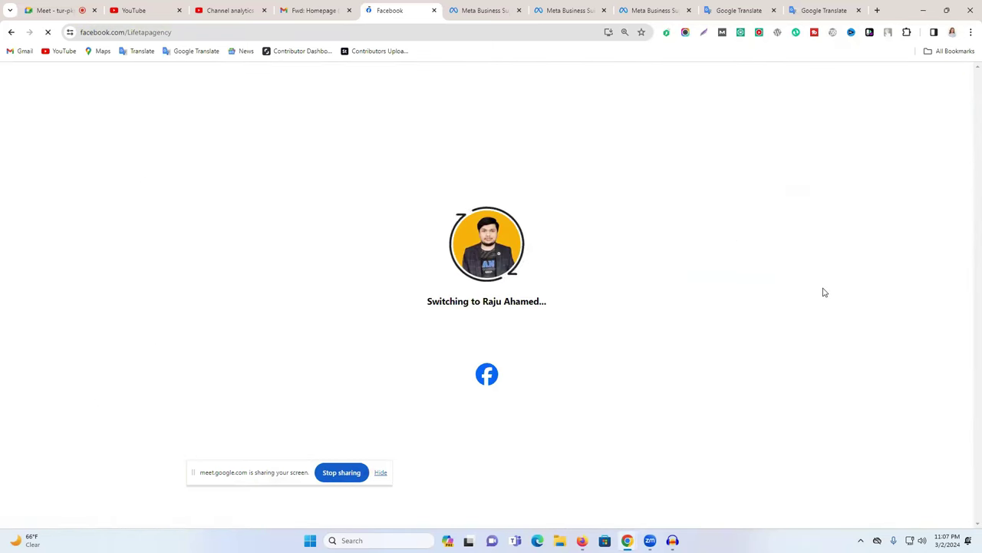
Step: Close the two extra Meta Business Suite tabs, including the one showing the inbox conversation
click(537, 7)
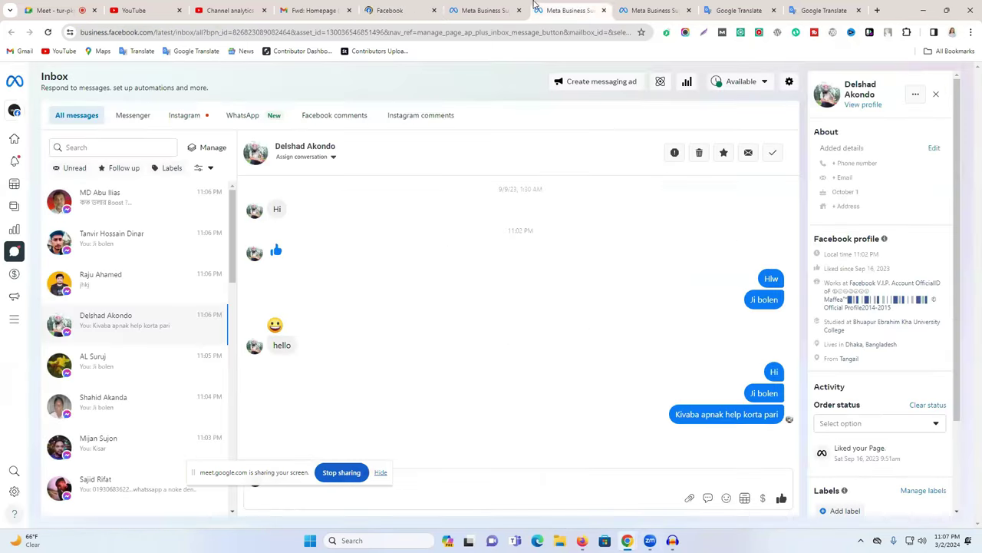
click(602, 11)
click(603, 11)
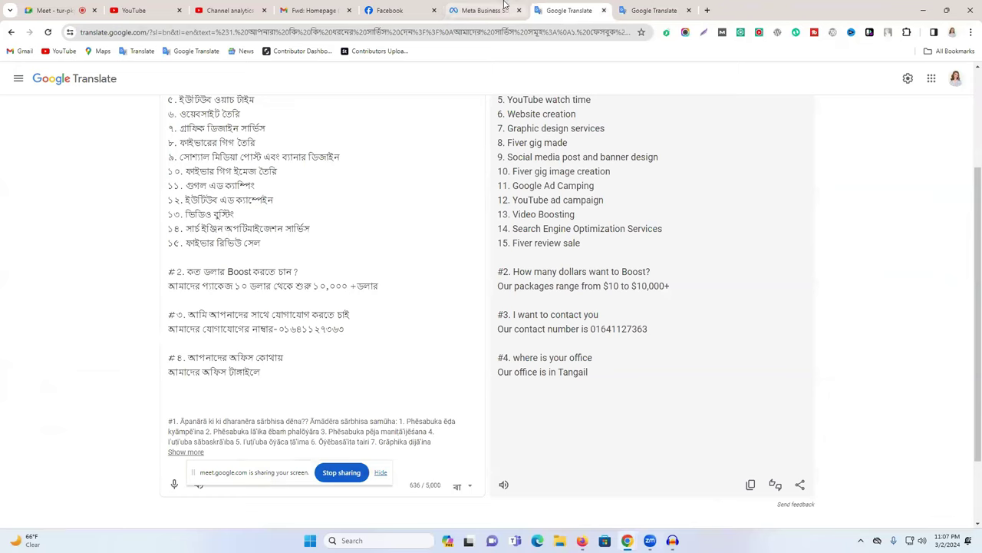
Step: Open the Frequently asked questions automation from Meta Business Suite's Automations list and review its Messenger channel, trigger and questions
click(484, 10)
click(658, 83)
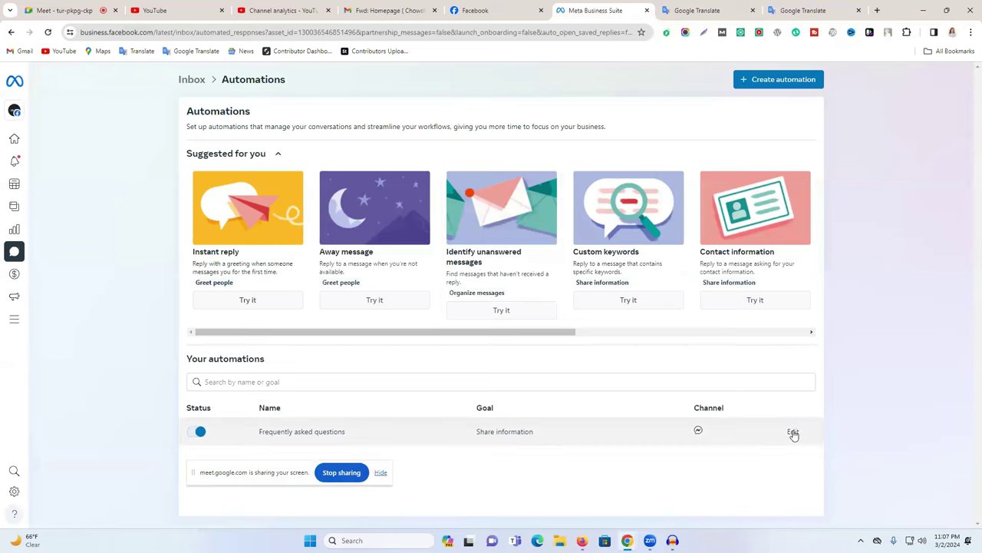
click(793, 431)
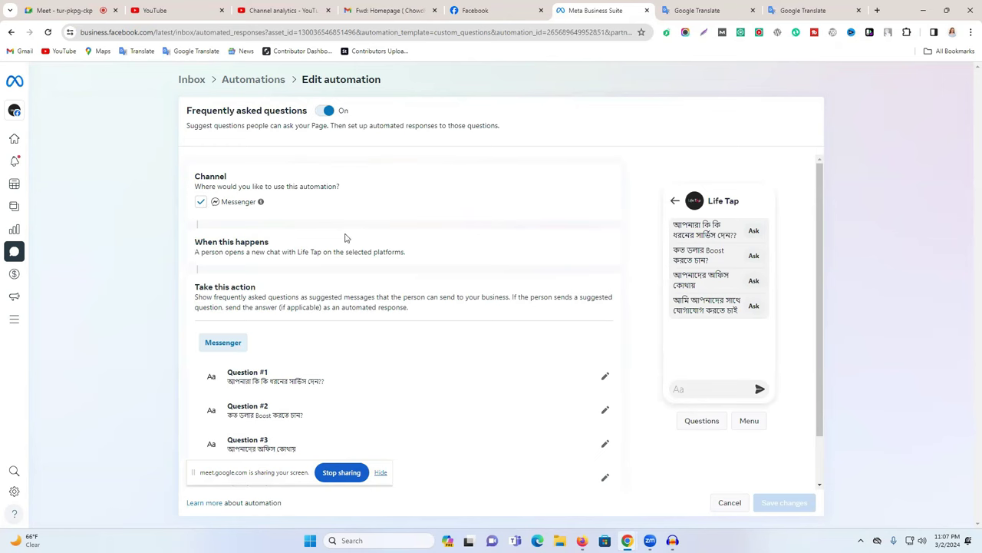
scroll(224, 234, down, 1)
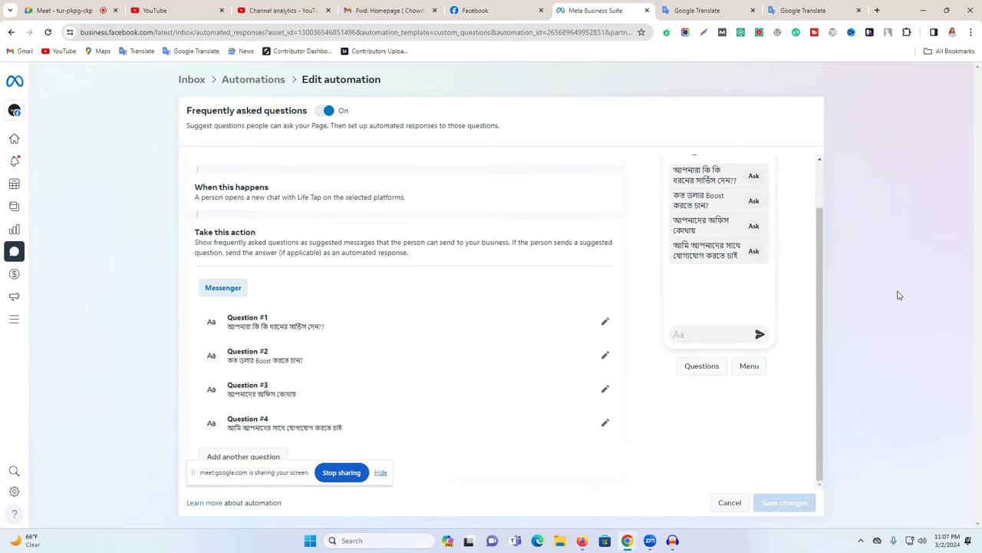
scroll(710, 288, up, 1)
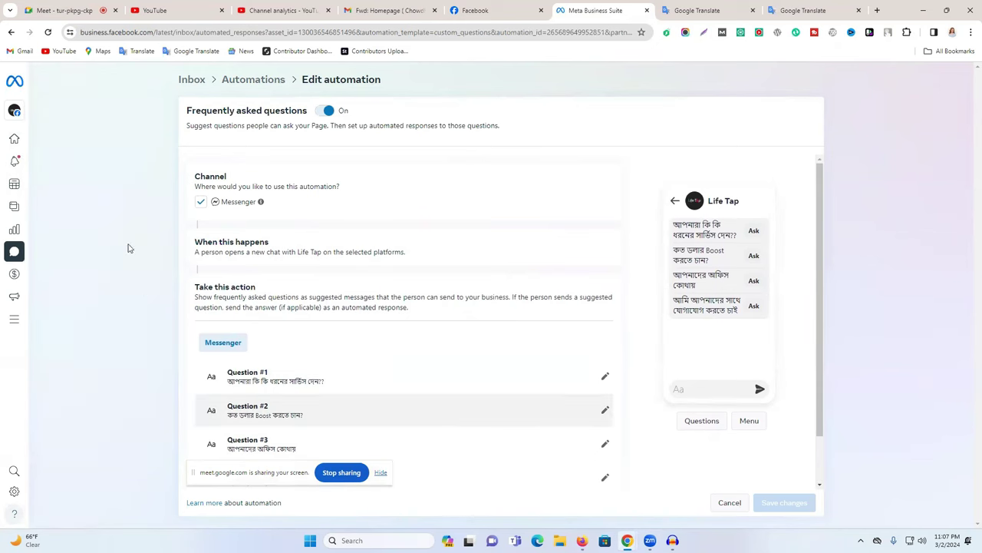
mouse_move(20, 172)
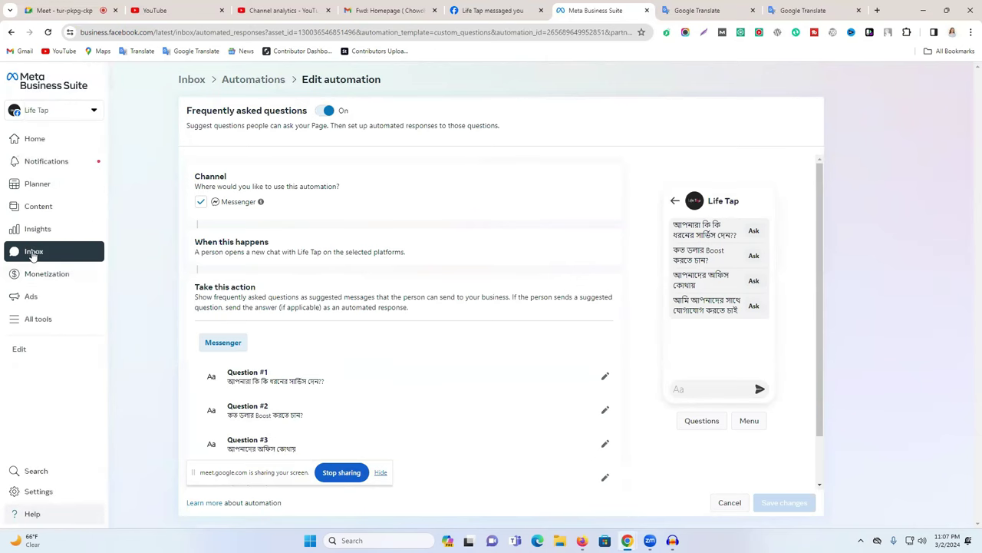
click(33, 255)
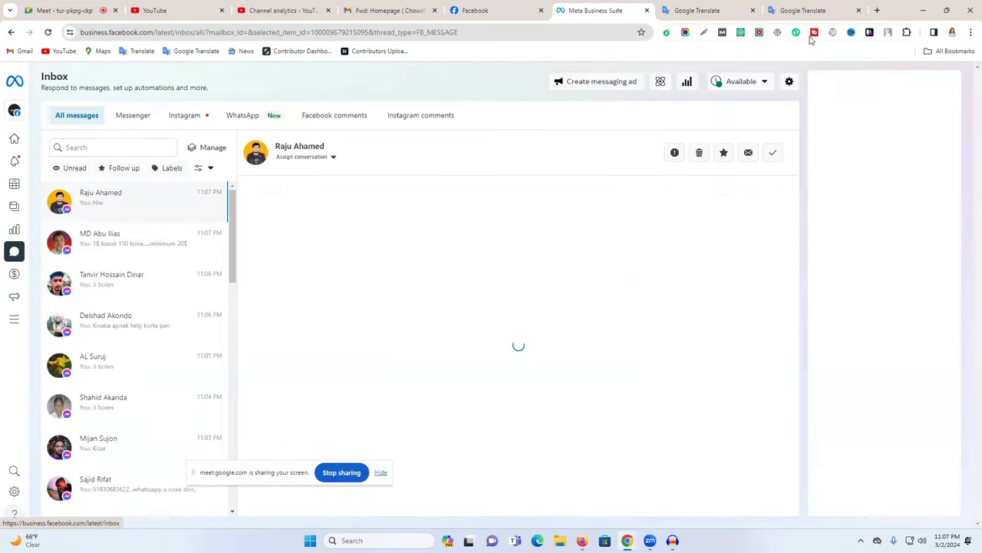
click(661, 81)
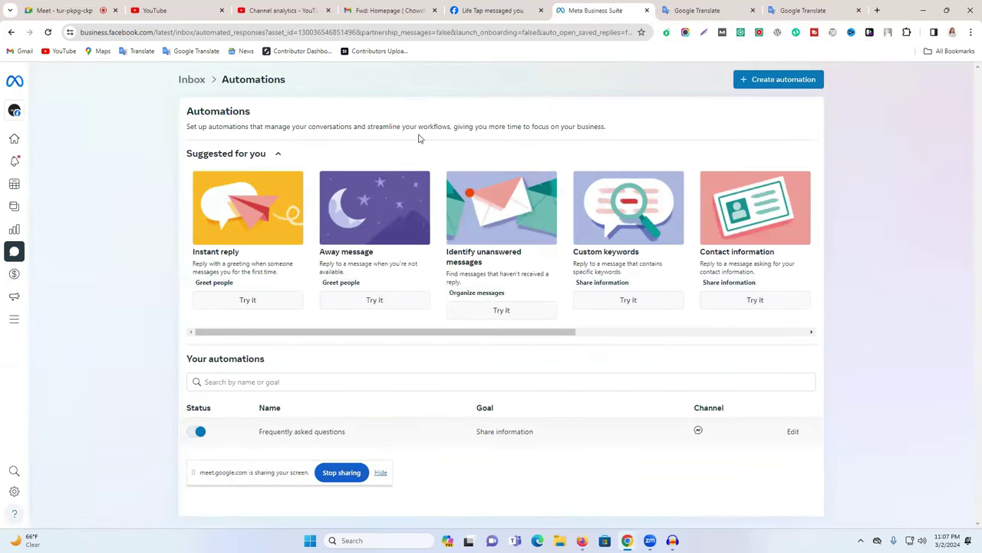
click(30, 251)
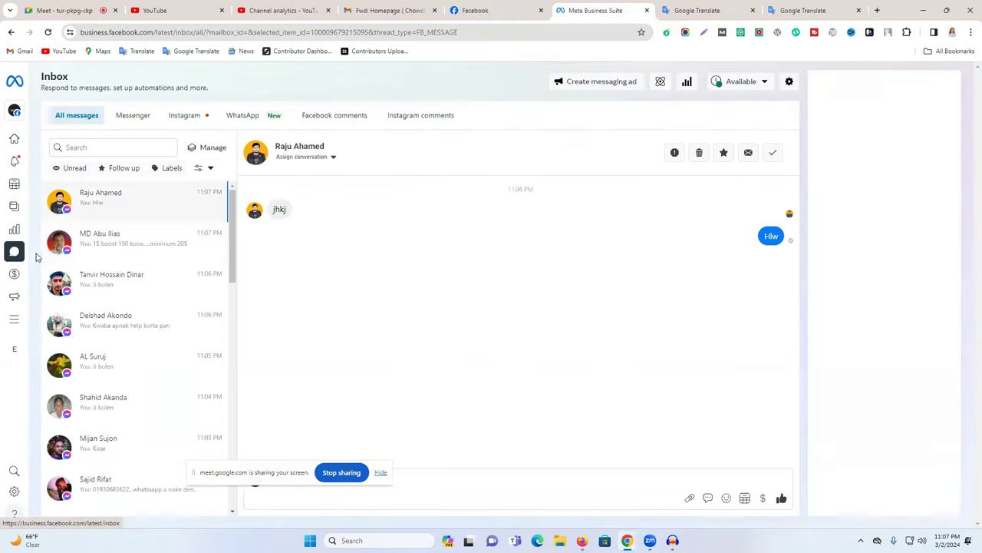
click(105, 252)
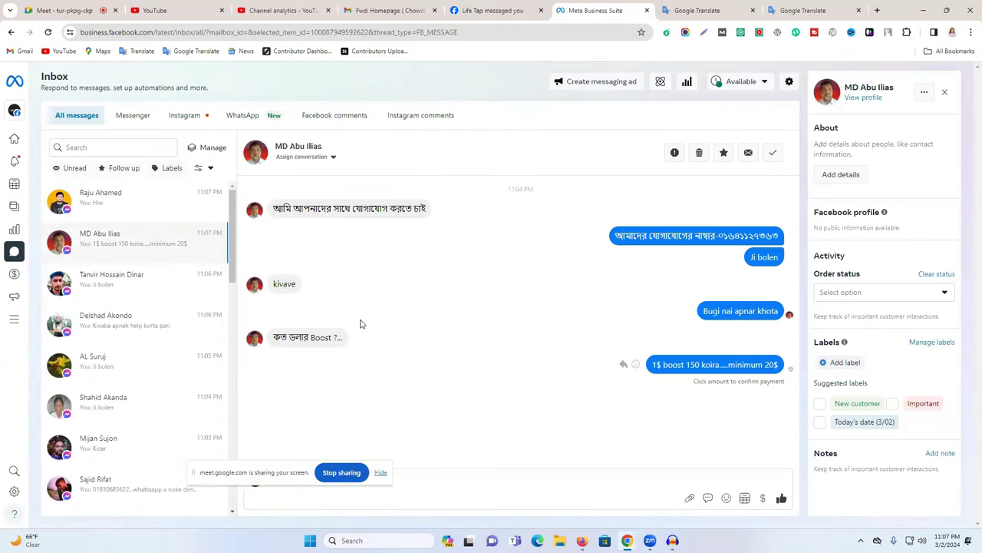
Step: Open the suggested Instant reply automation from the Automations page and examine its default greeting message and preview
click(660, 81)
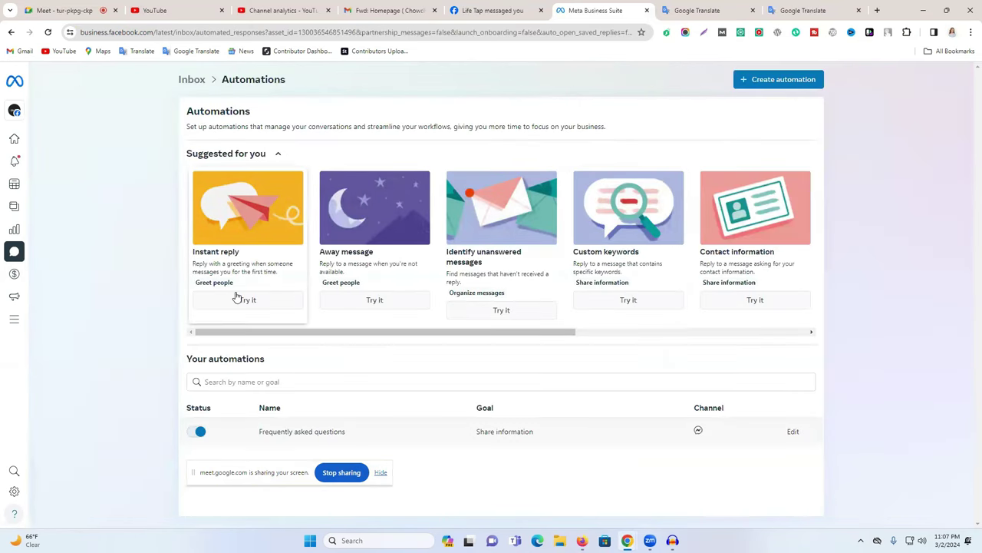
click(258, 305)
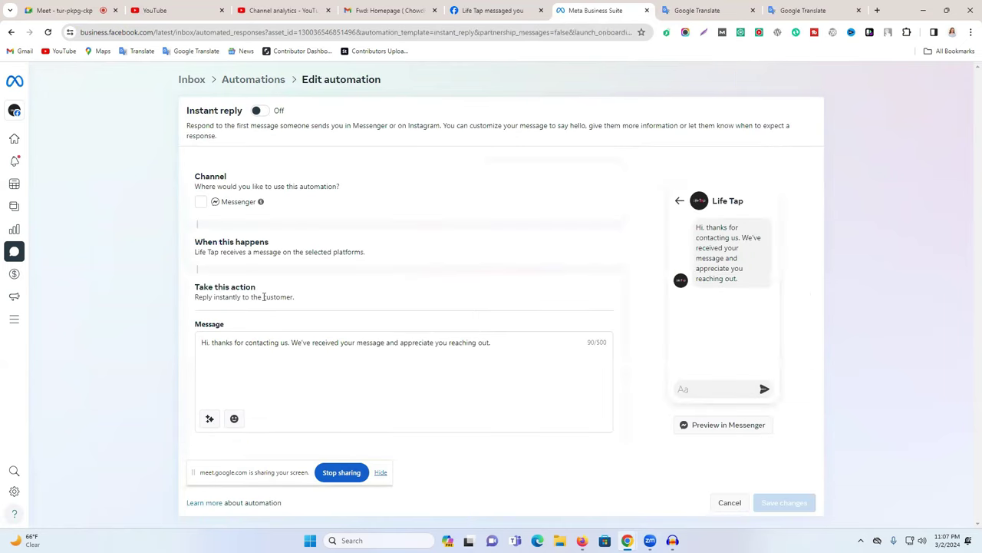
drag(721, 235, 698, 228)
click(751, 287)
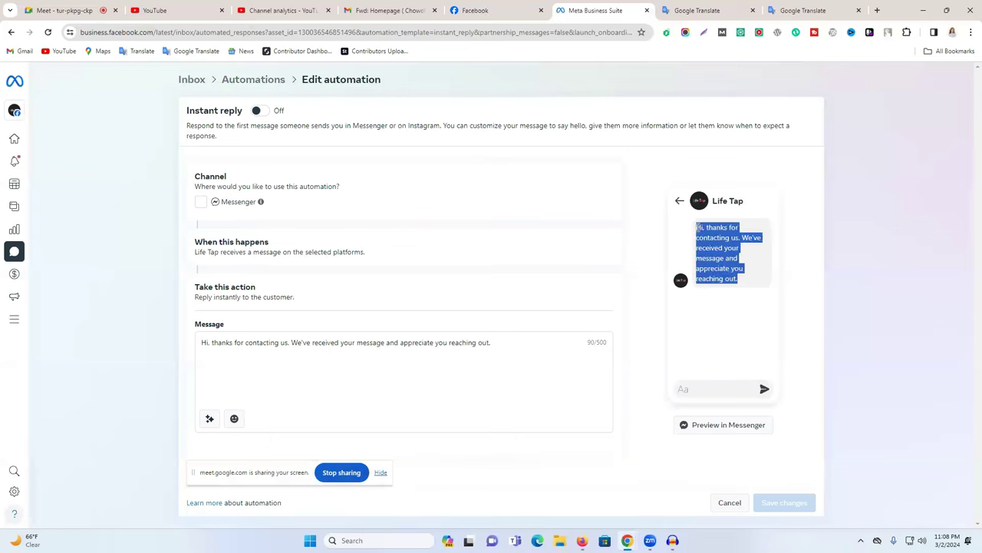
click(266, 342)
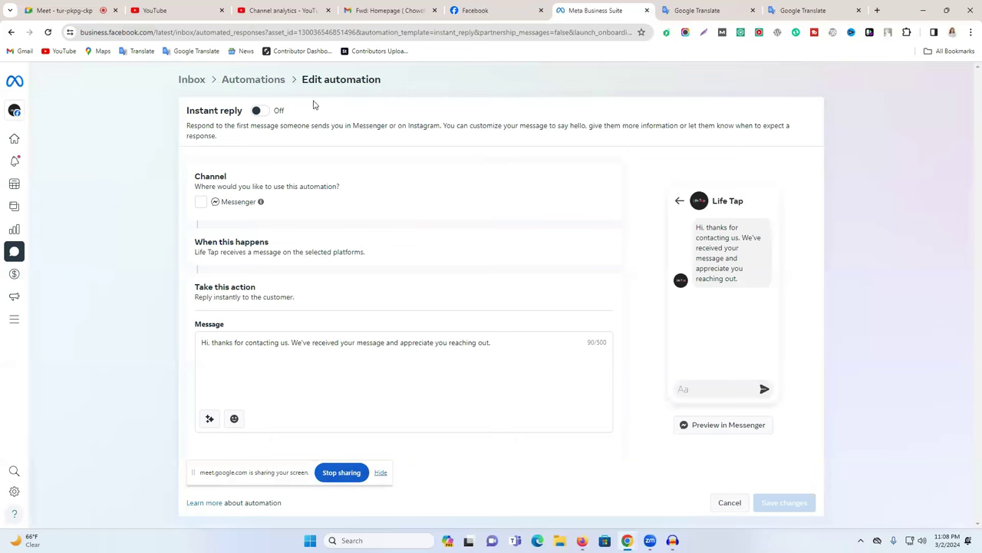
Step: Turn on the Instant reply automation and examine the message text it sends to customers
click(259, 111)
click(261, 111)
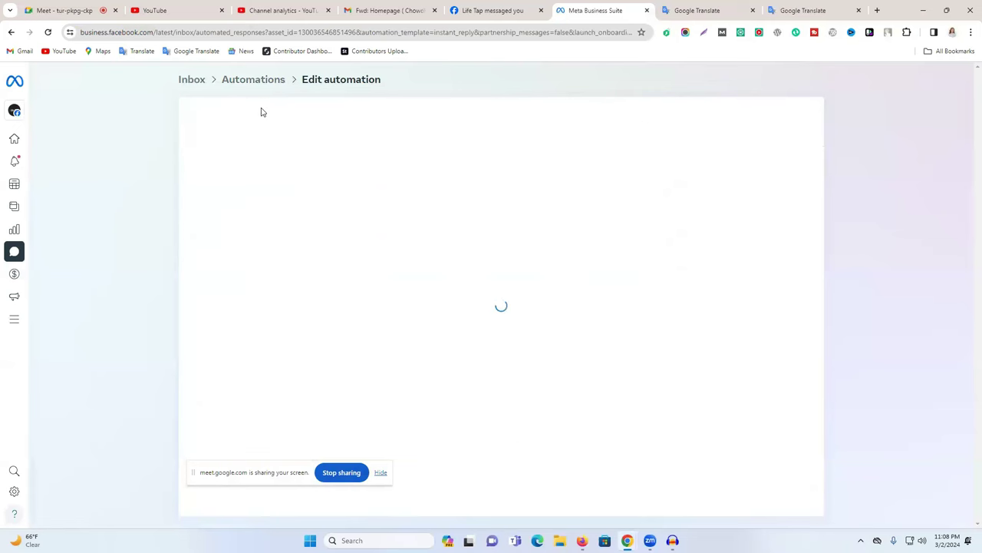
click(261, 111)
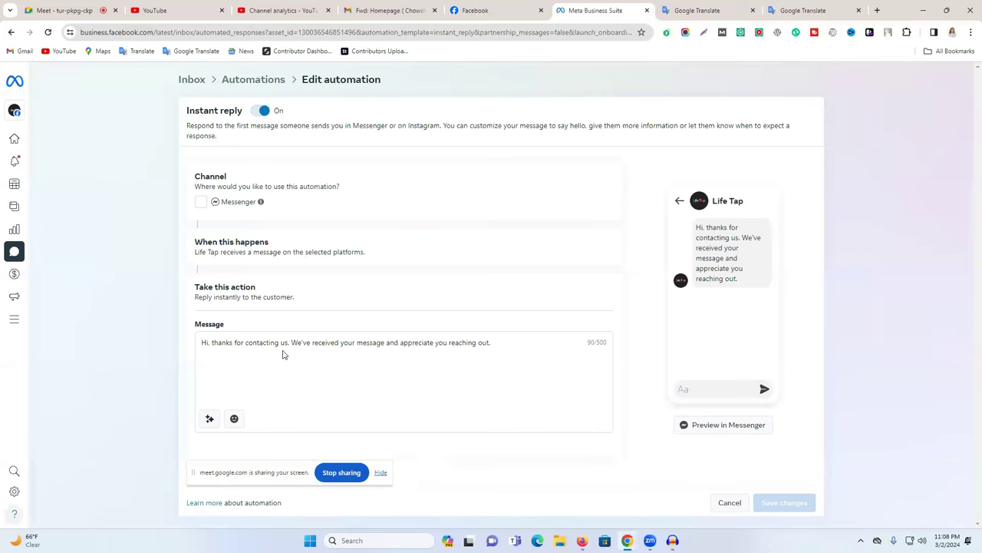
drag(225, 345, 493, 344)
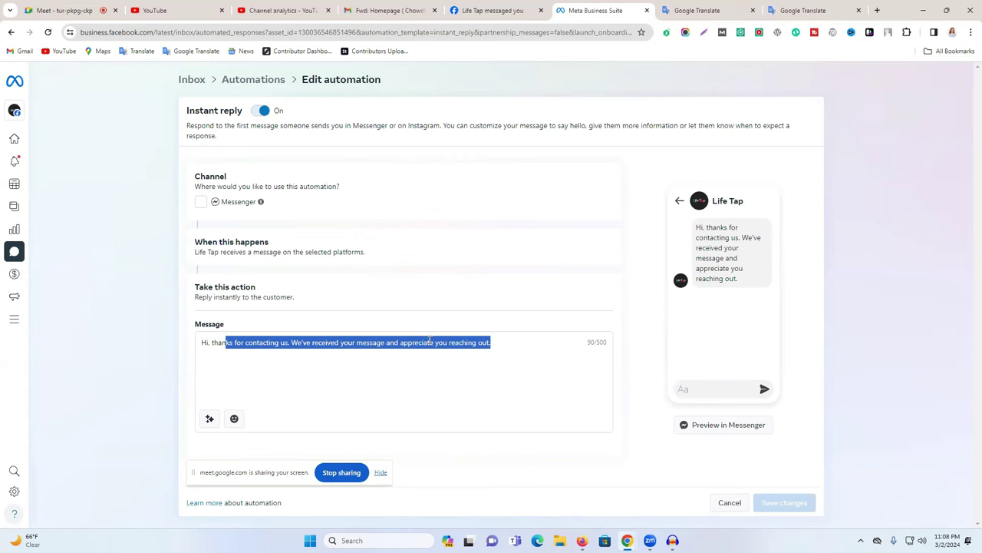
click(506, 343)
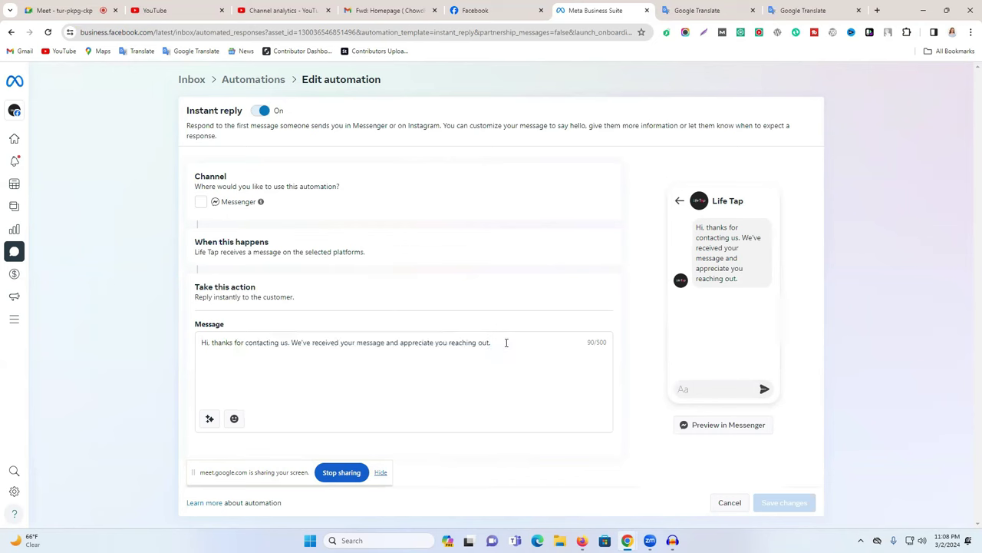
triple_click(506, 342)
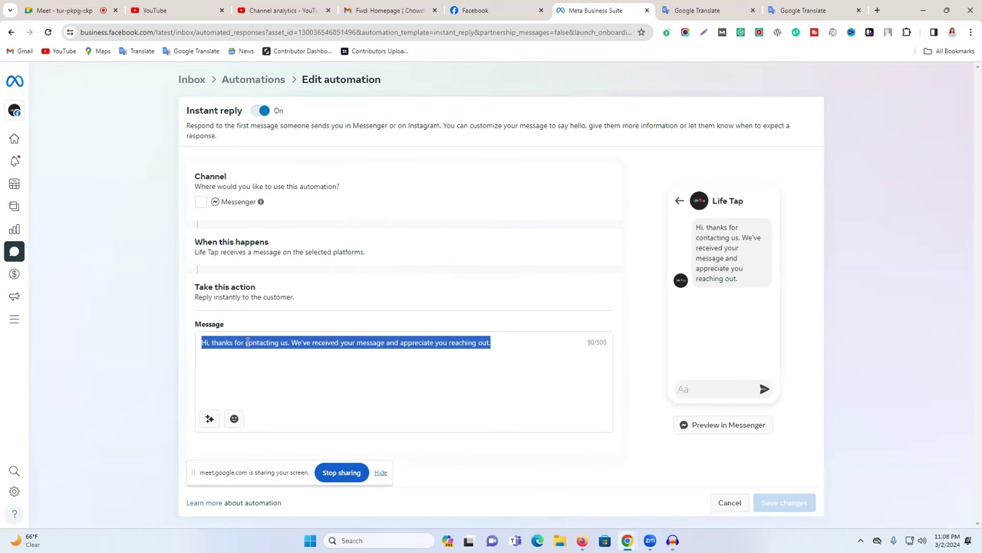
Step: Turn the Instant reply automation back off and leave its editor without further changes
click(258, 110)
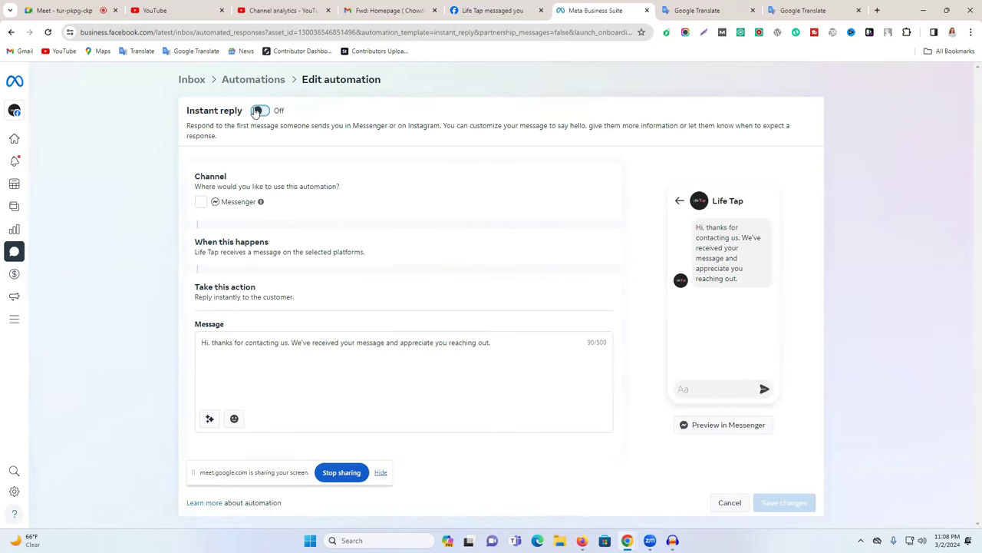
double_click(304, 359)
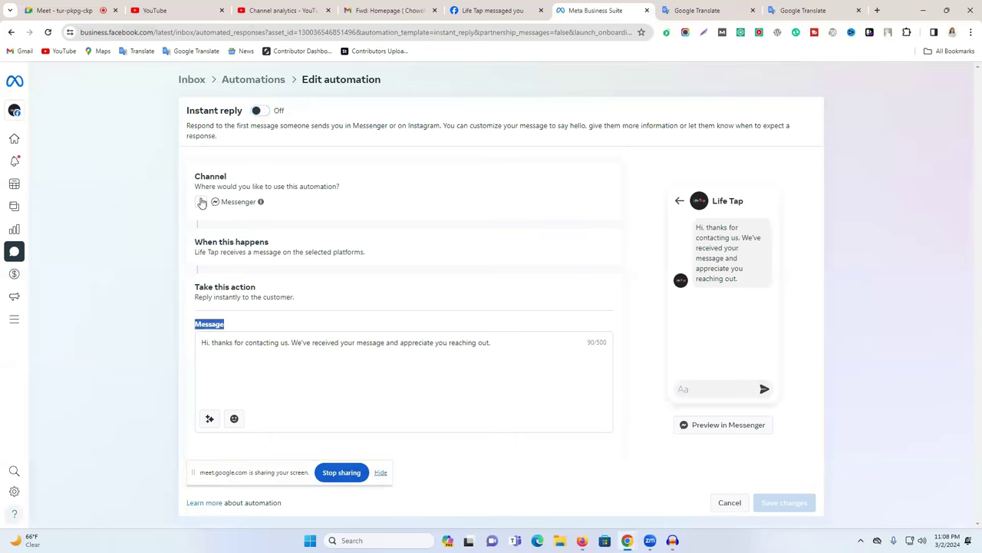
click(729, 502)
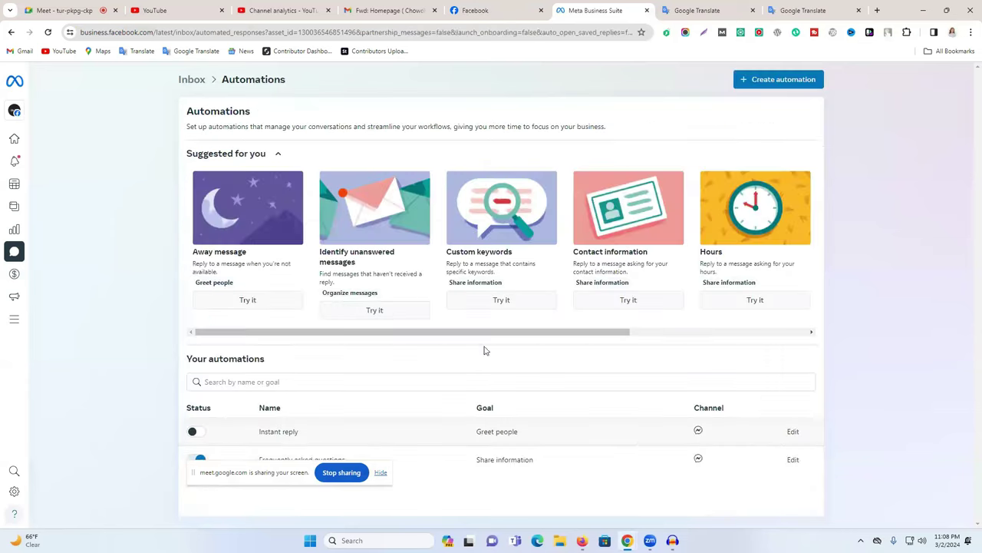
Step: Review the suggested Contact information automation's settings and message, and look at the page's published content
click(618, 247)
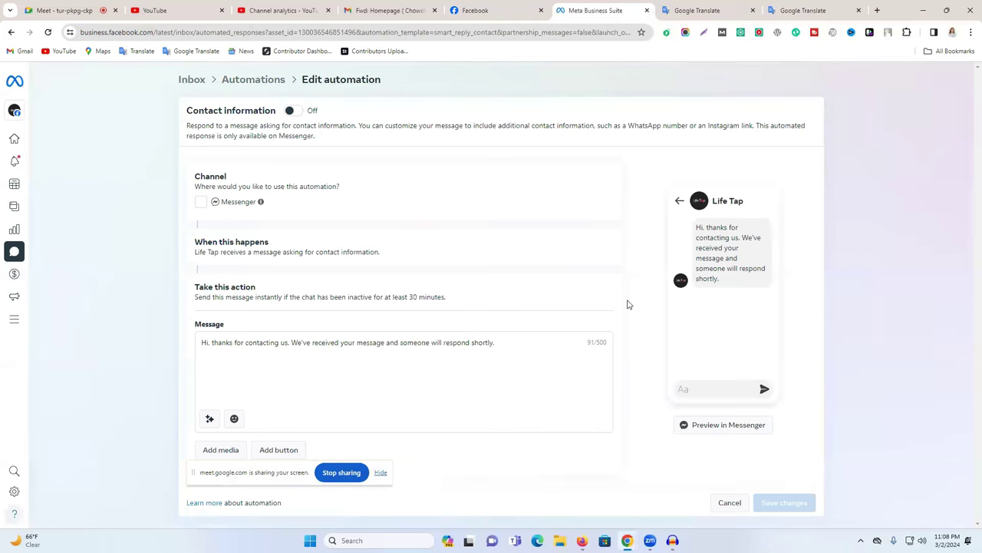
click(35, 206)
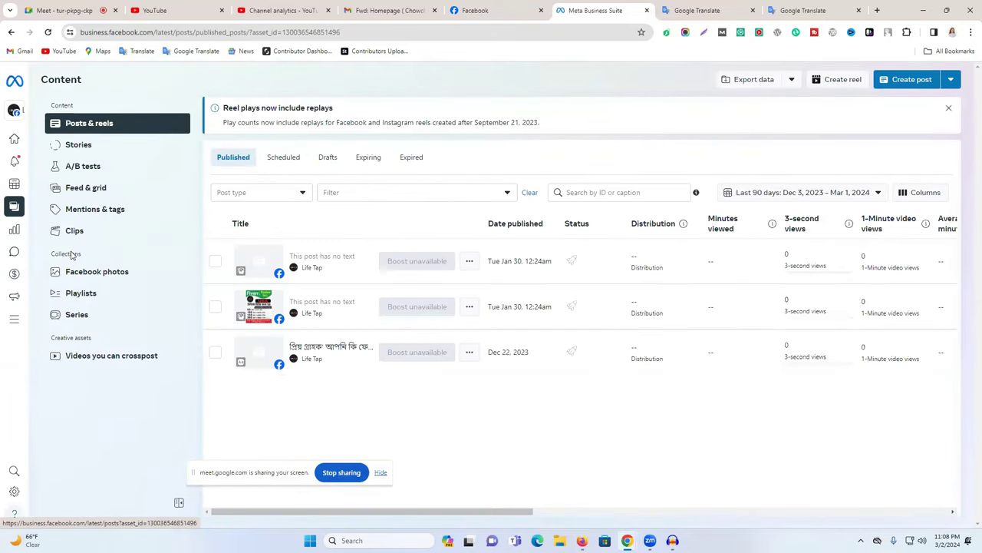
Step: Open the newest inbox conversation and examine its Bengali services question, the automated service list and the follow-up "akhon hoise"
click(15, 252)
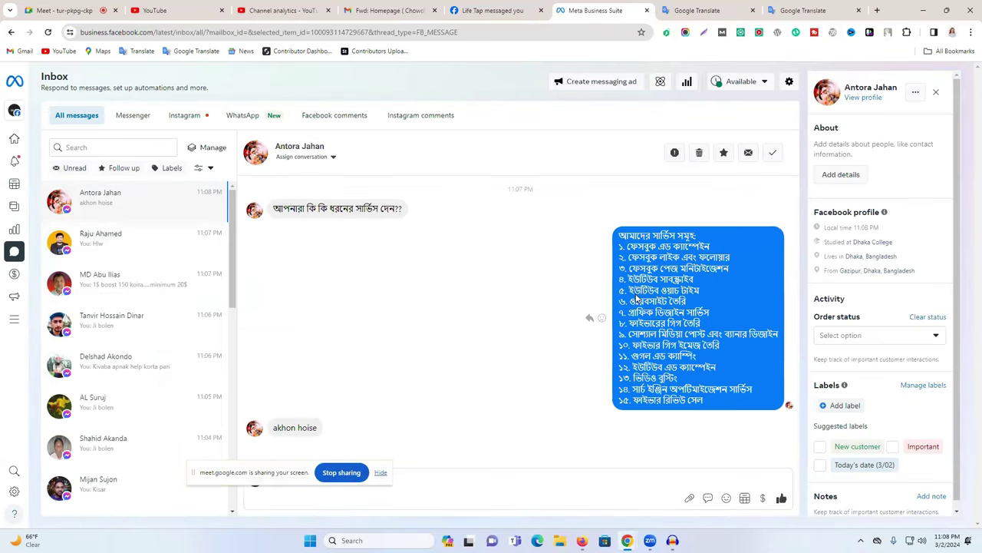
drag(297, 210, 407, 217)
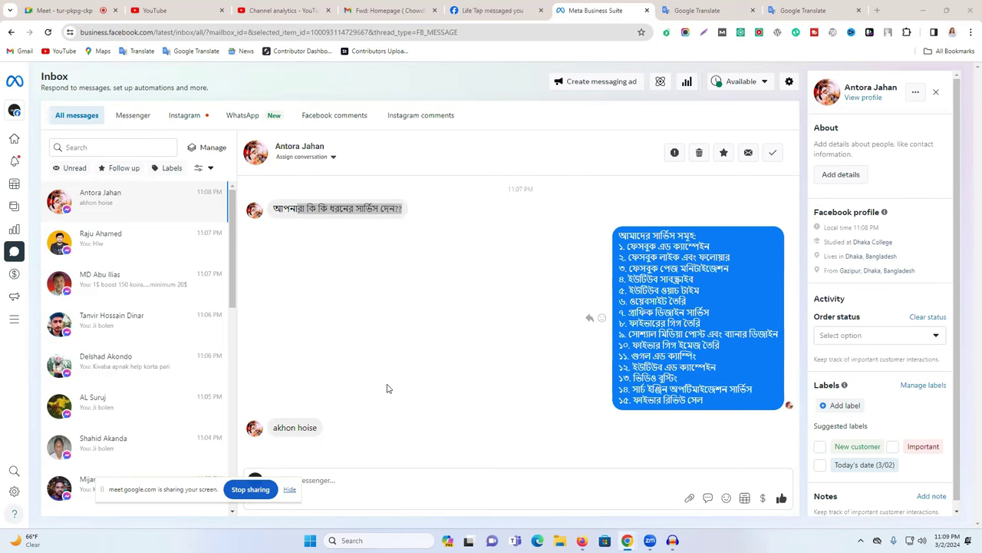
triple_click(300, 208)
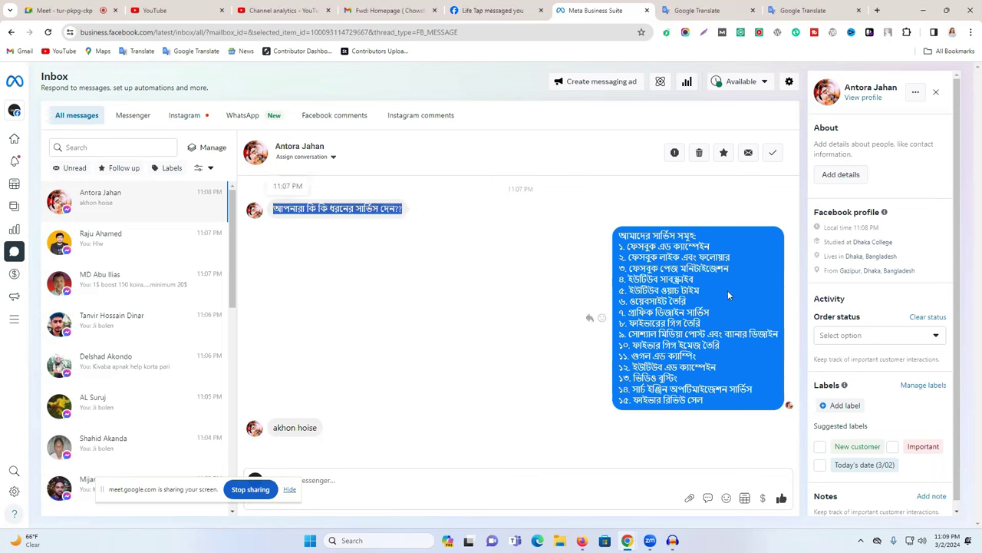
drag(643, 254, 450, 323)
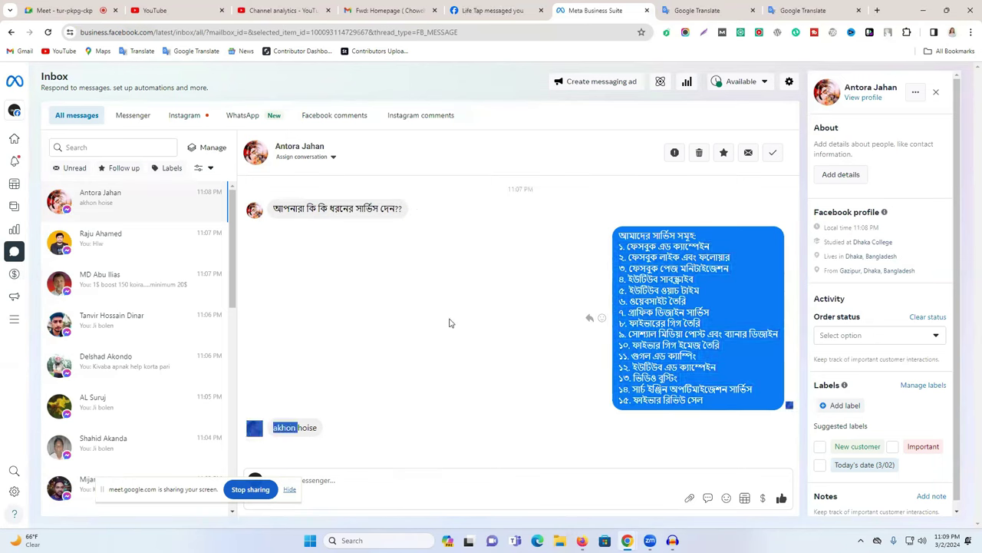
click(438, 340)
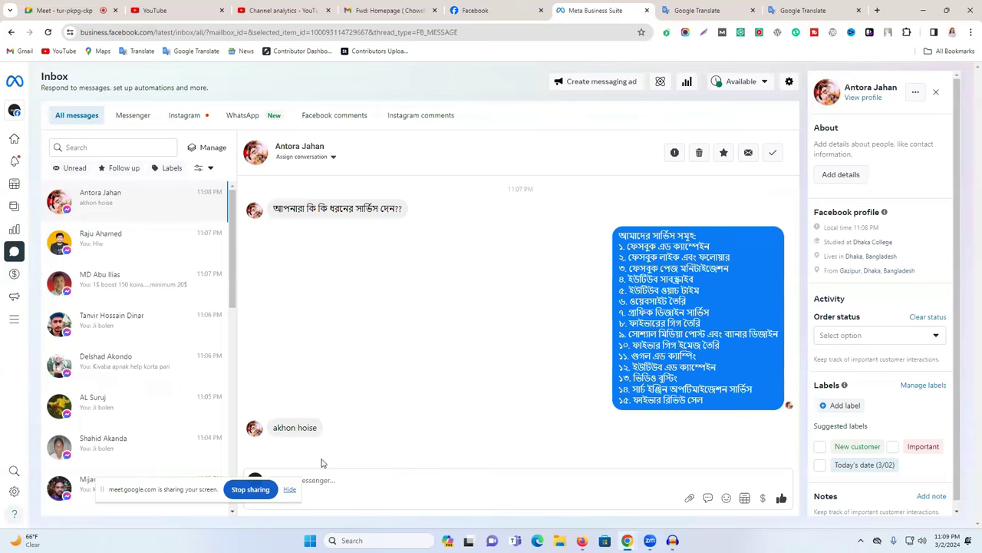
triple_click(300, 428)
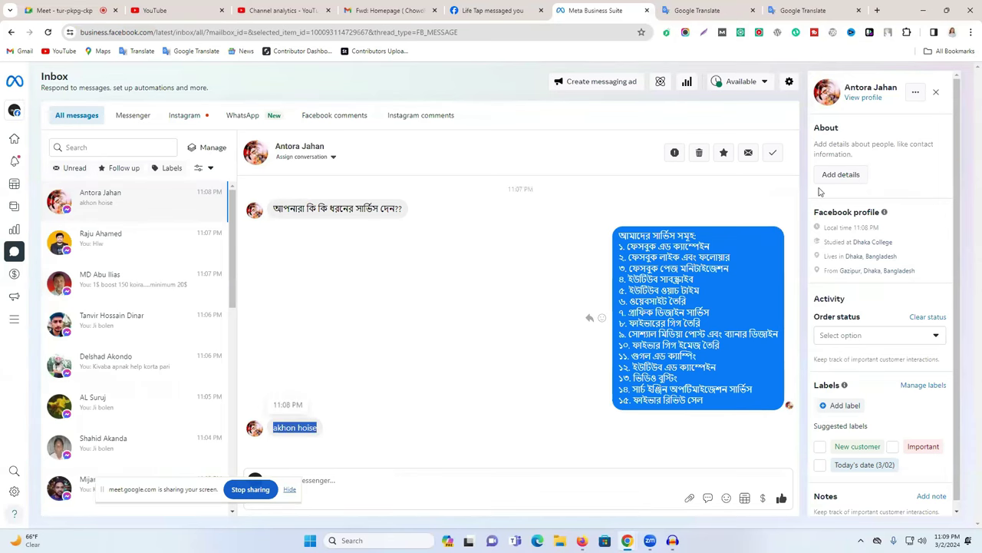
Step: Check the personal profile's chats on Facebook, switch to the Life Tap page profile, and close the Meta Business Suite tab
click(515, 7)
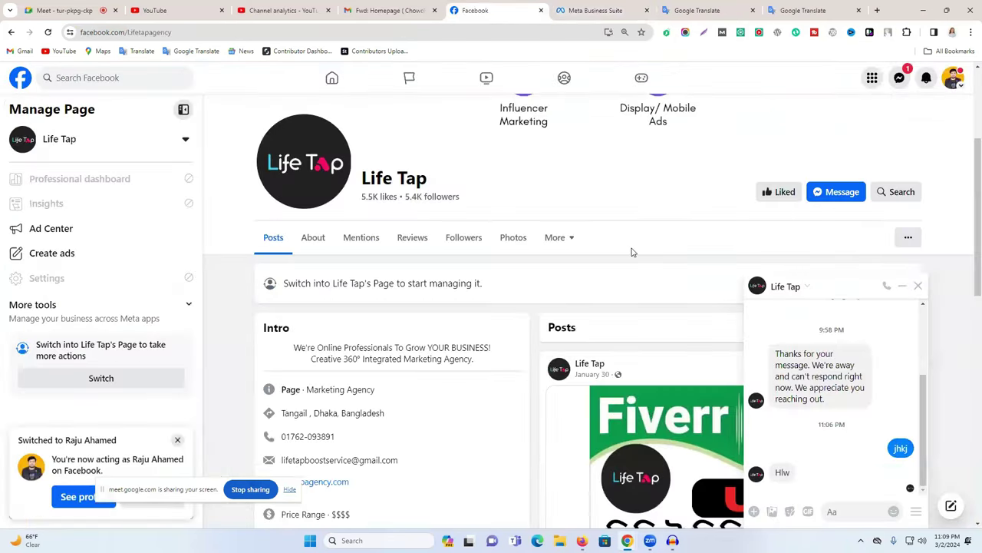
click(899, 77)
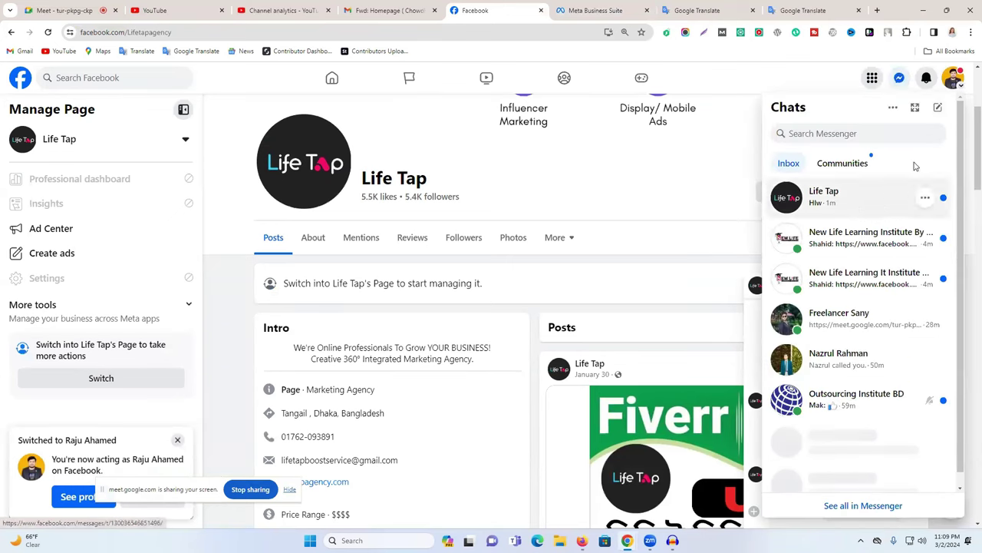
click(954, 78)
click(838, 182)
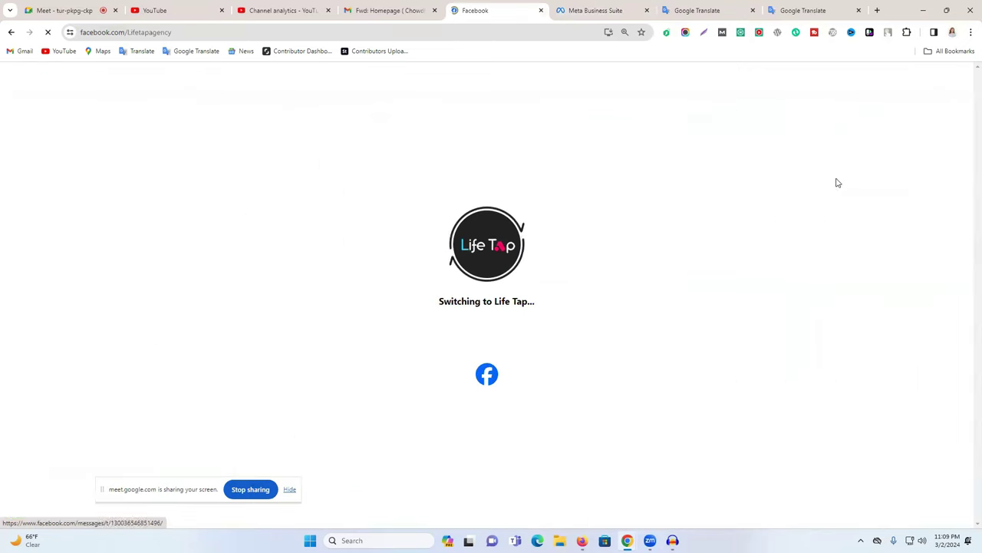
click(614, 7)
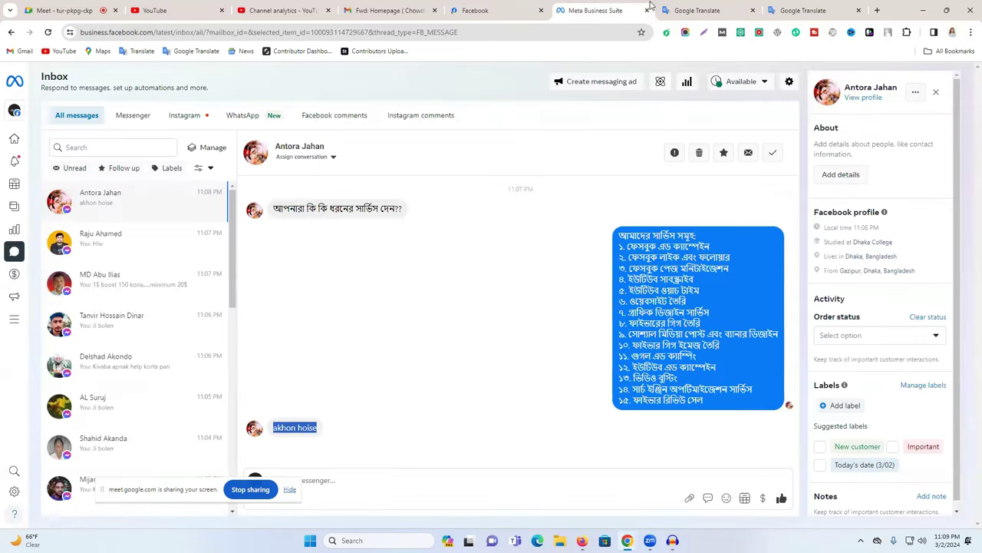
click(647, 10)
click(516, 5)
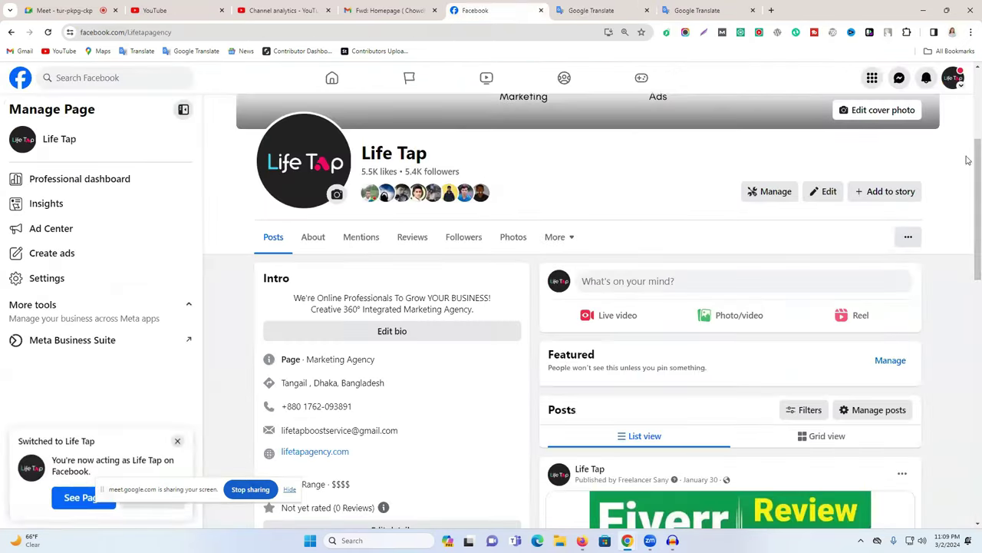
Step: Look through Life Tap's professional dashboard tools, and open the list of managed Pages
click(68, 182)
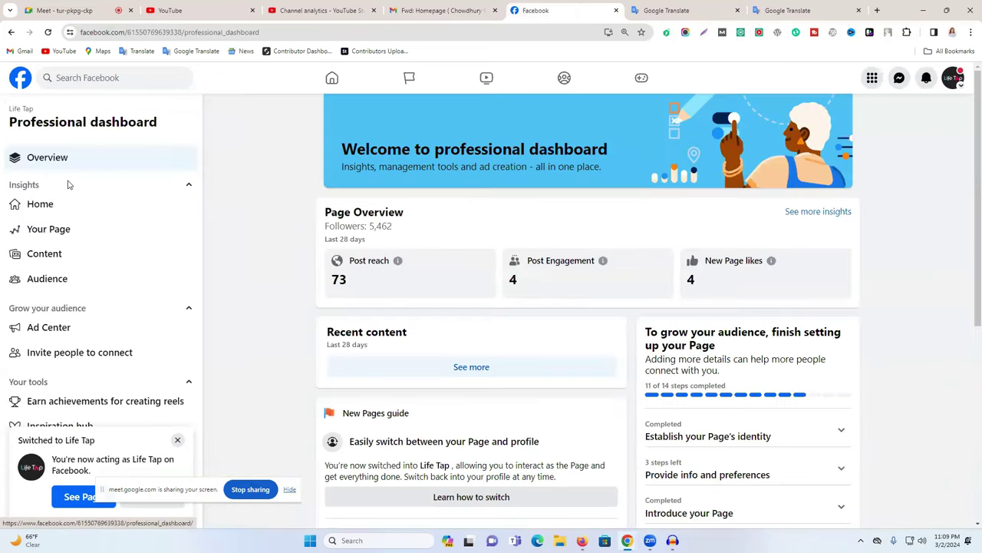
scroll(289, 273, down, 3)
scroll(290, 273, up, 2)
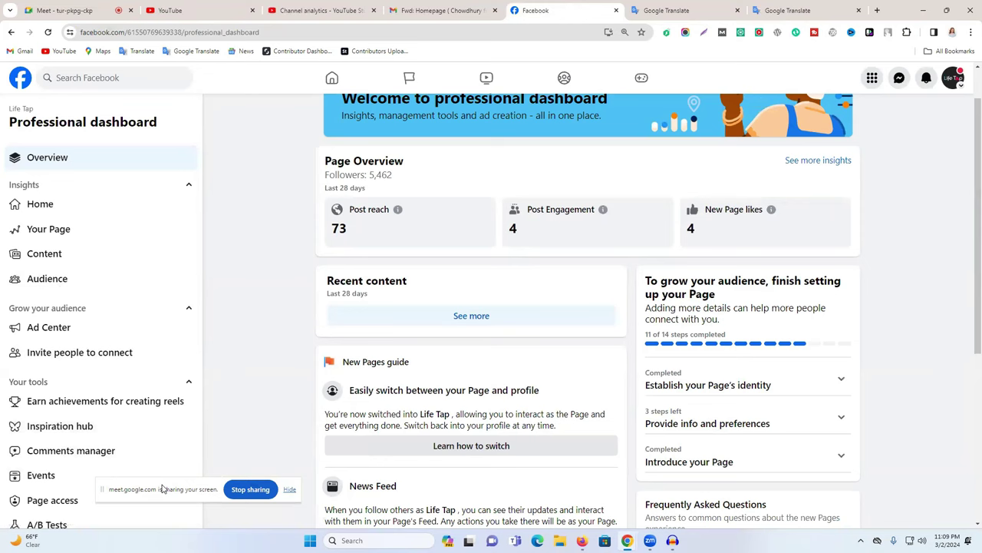
drag(161, 488, 404, 507)
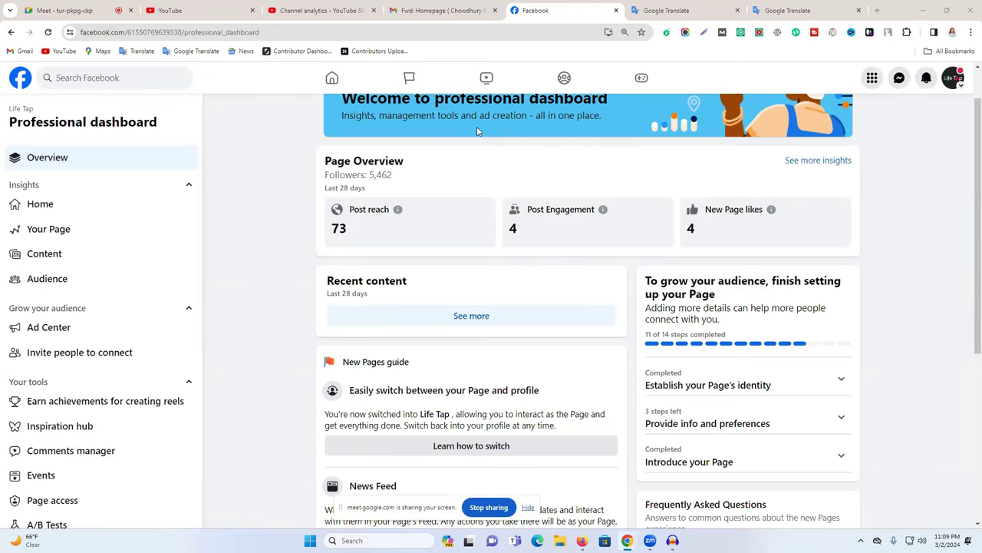
click(408, 76)
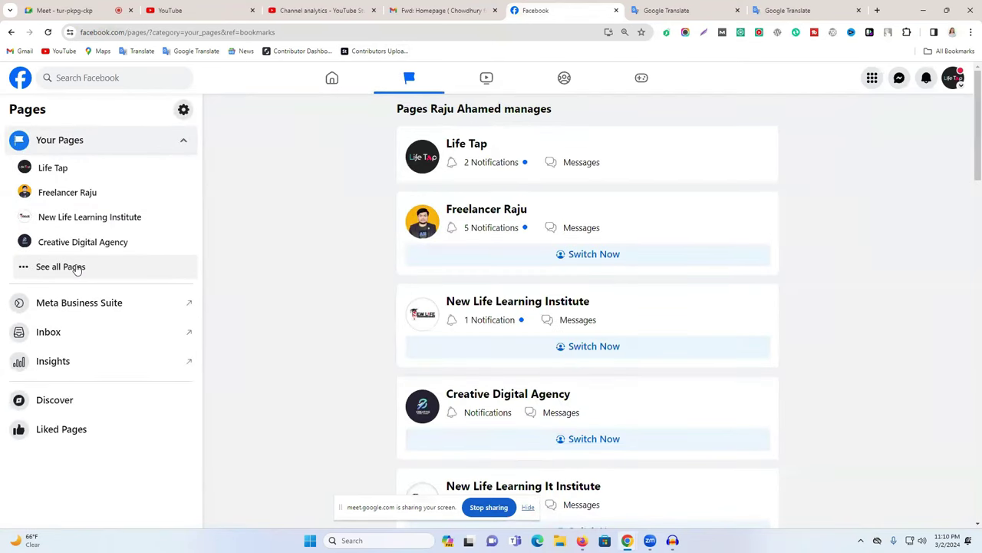
Step: Switch to the Facebook window in Firefox and open the signed-in personal account's own profile
click(320, 90)
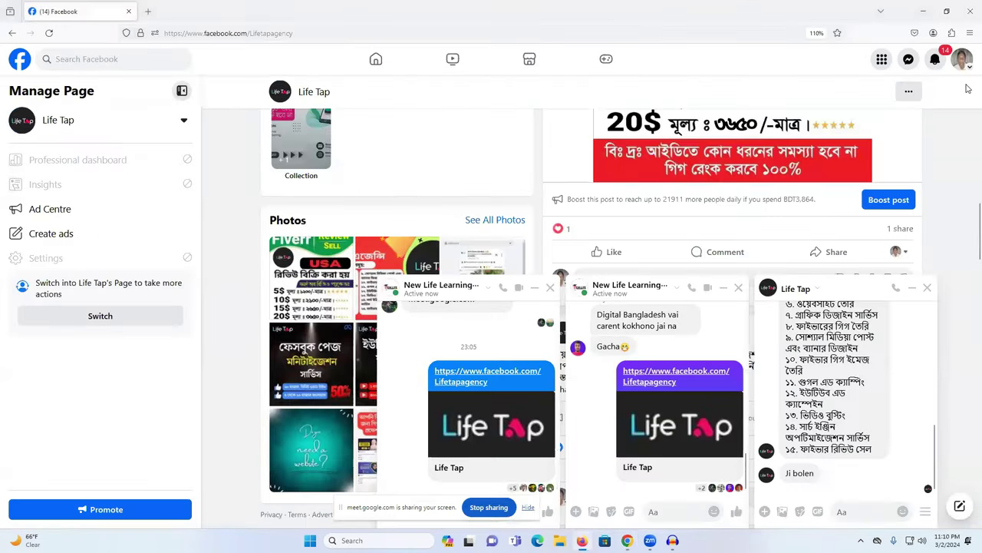
click(963, 67)
click(825, 94)
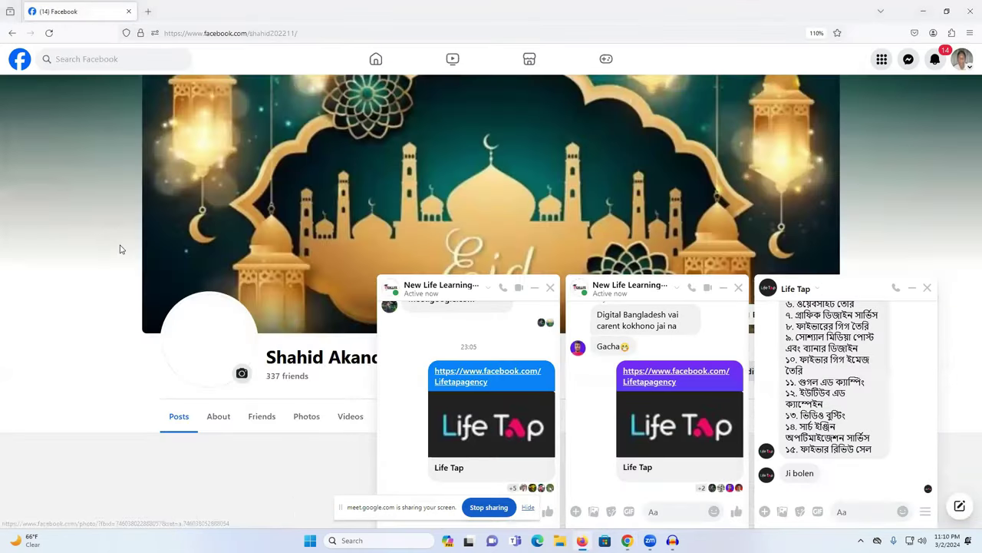